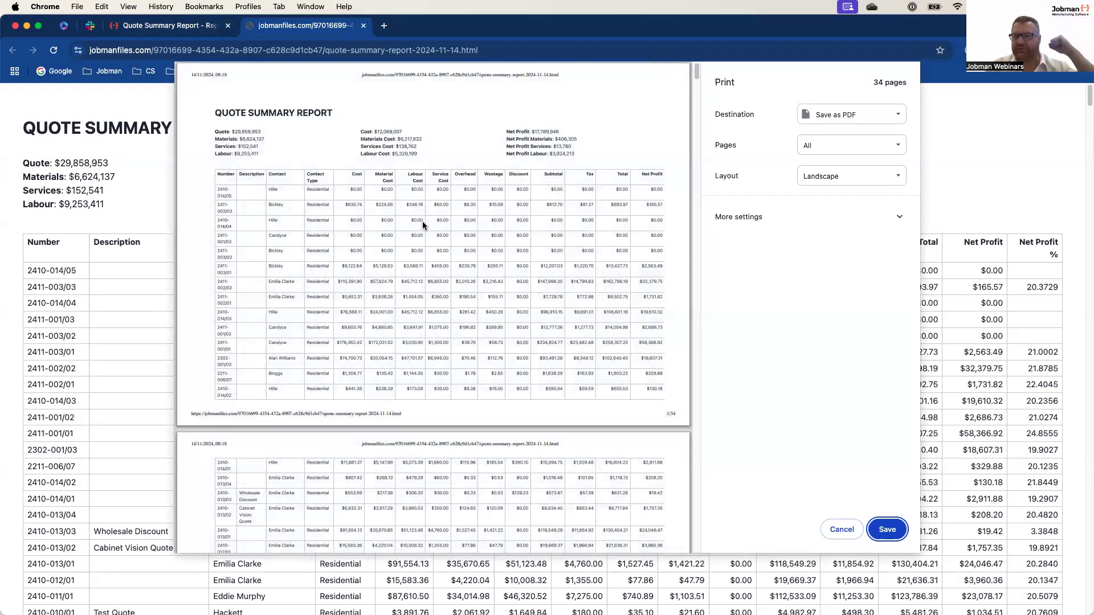
Review the print preview of the quote summary report through to its last page and cancel printing
scroll(500, 264, down, 20)
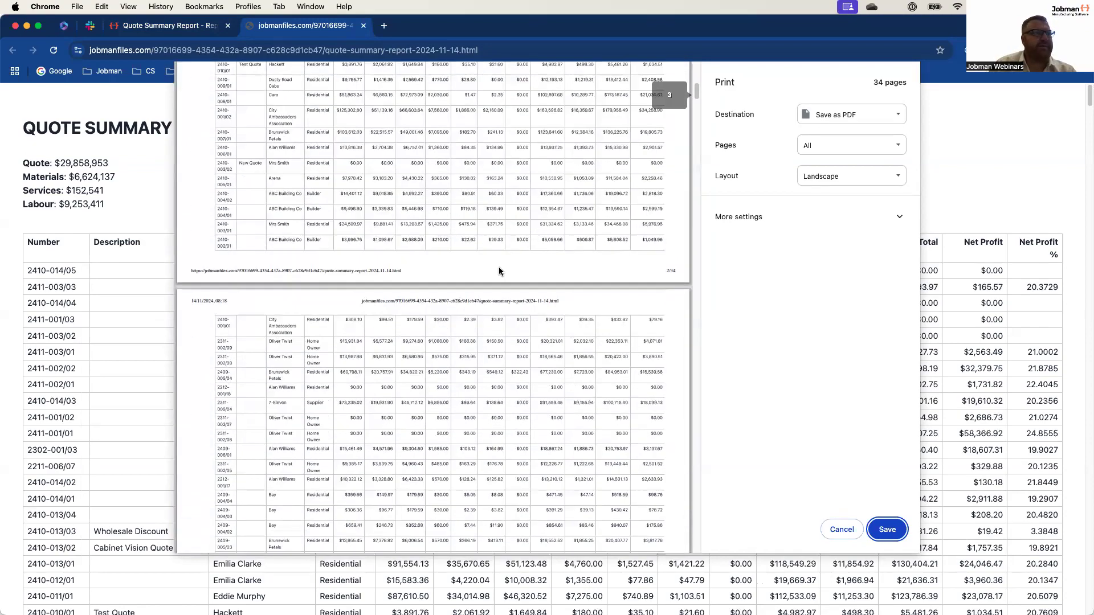
scroll(498, 272, down, 20)
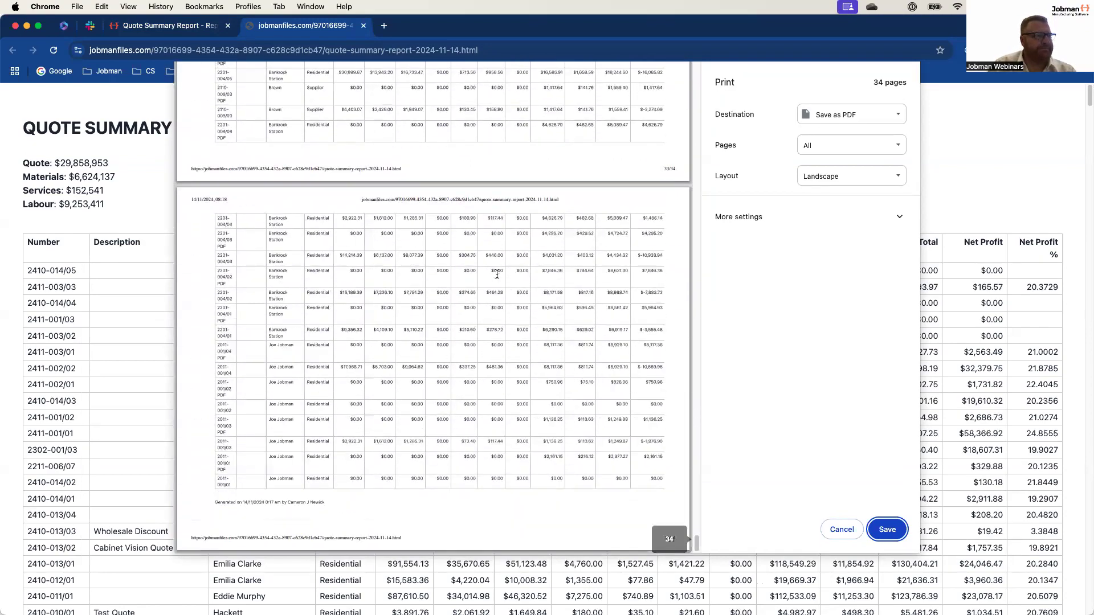
click(841, 528)
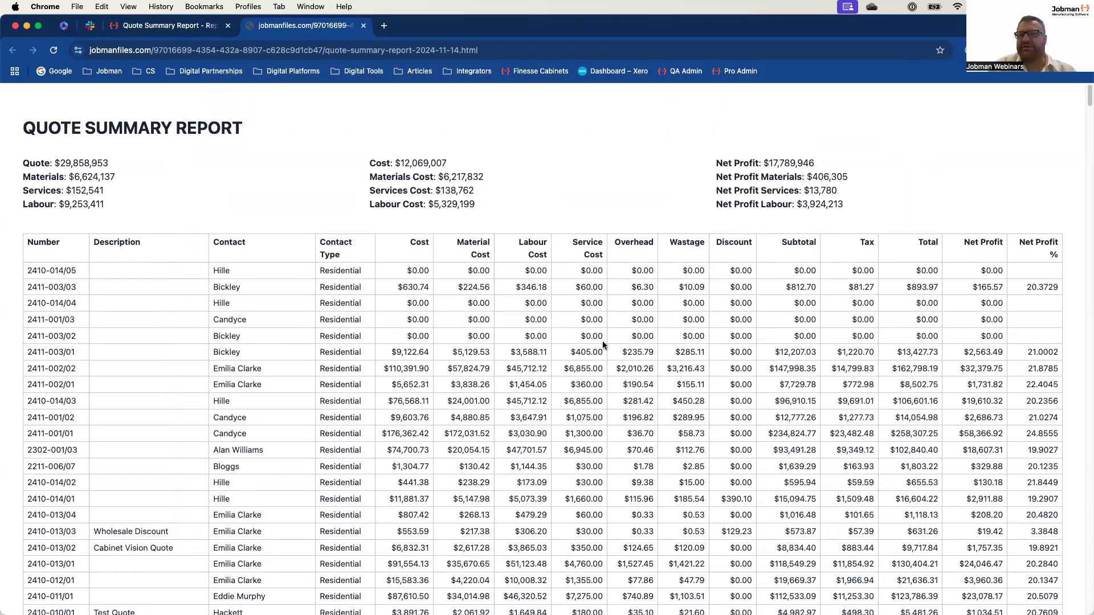
Examine the printable quote summary report's totals and quote rows, and close it to return to the live report
scroll(602, 341, down, 3)
scroll(603, 342, up, 3)
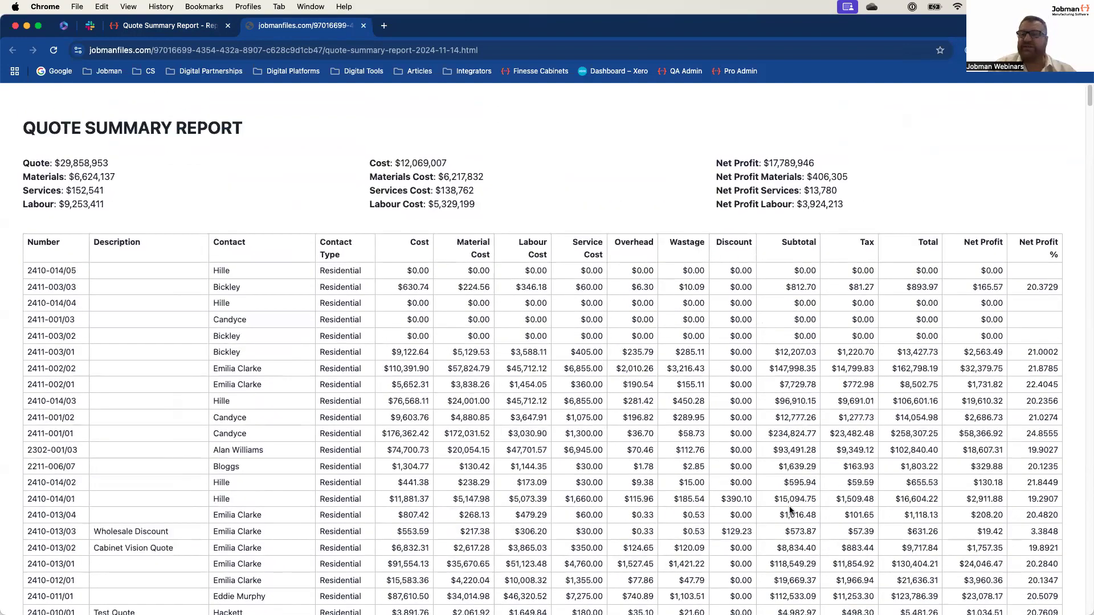
scroll(662, 462, down, 9)
scroll(659, 465, down, 15)
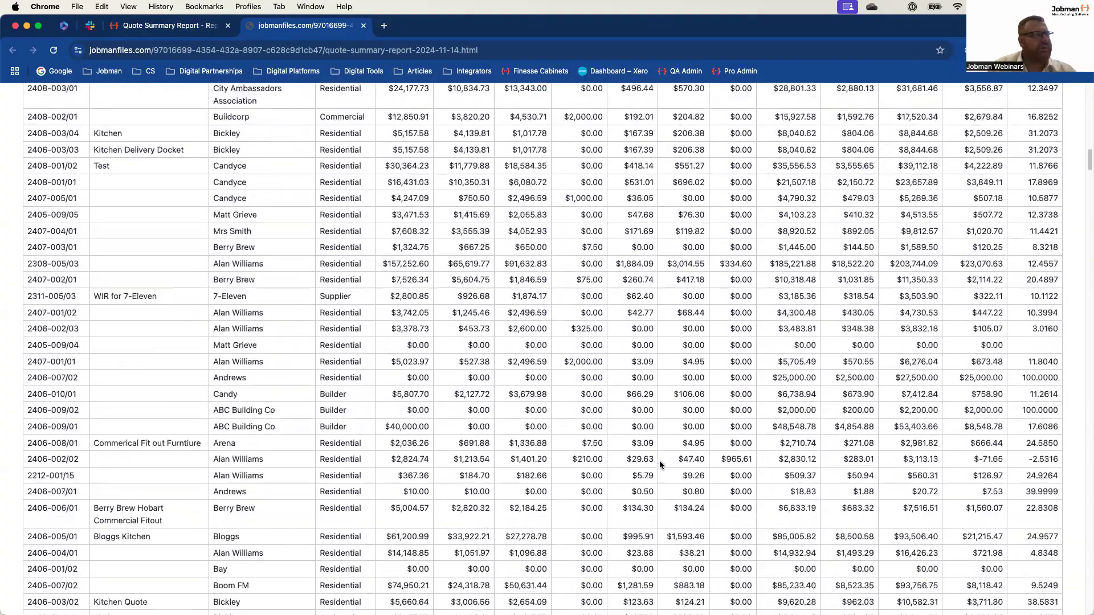
scroll(658, 461, down, 18)
scroll(659, 462, up, 20)
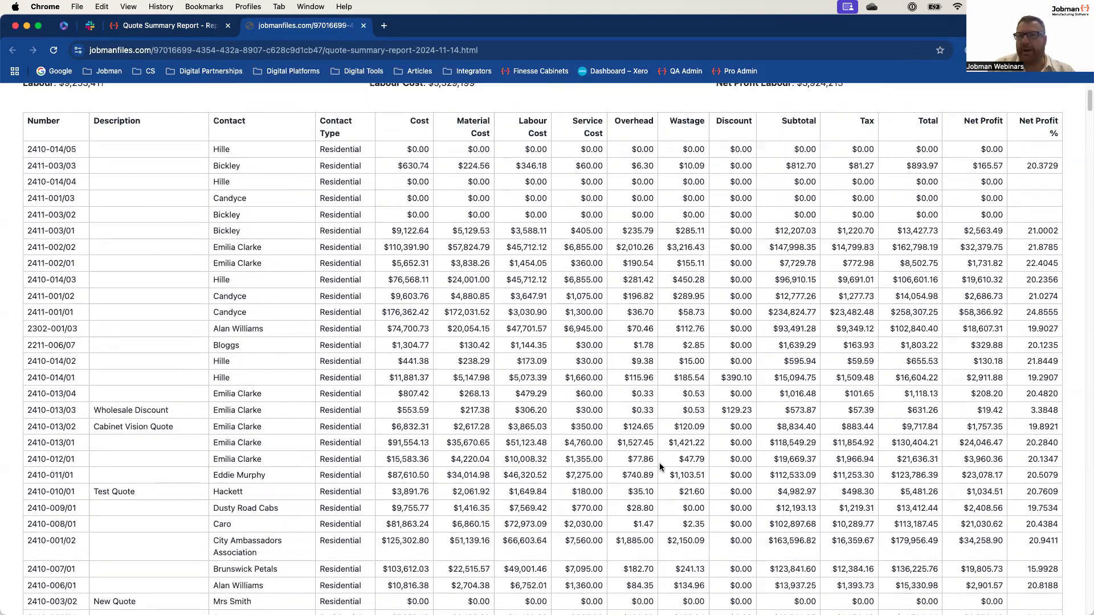
scroll(658, 462, up, 3)
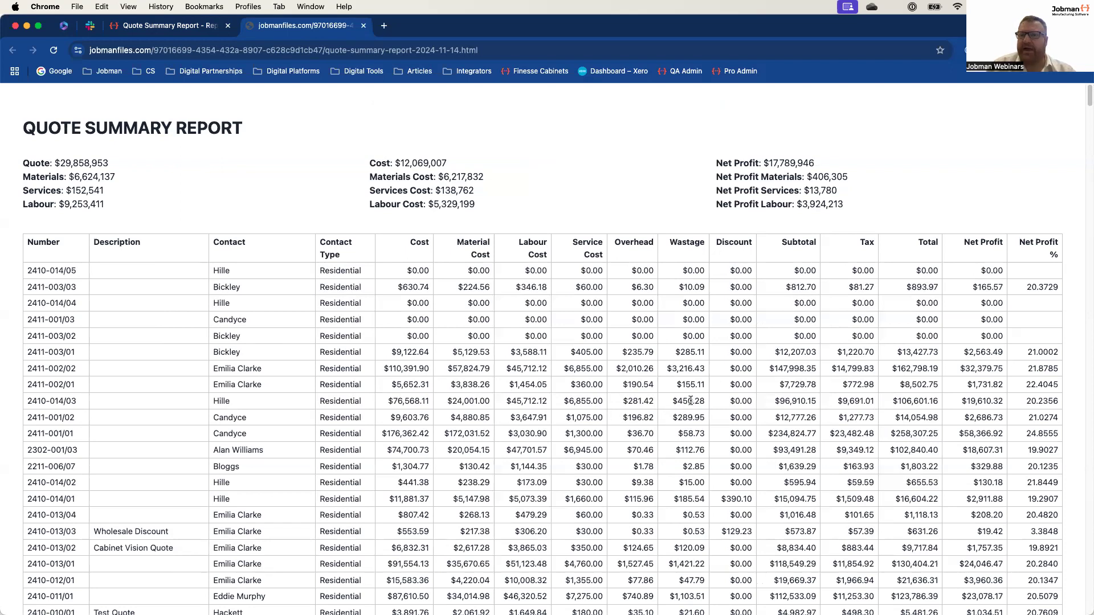
click(364, 26)
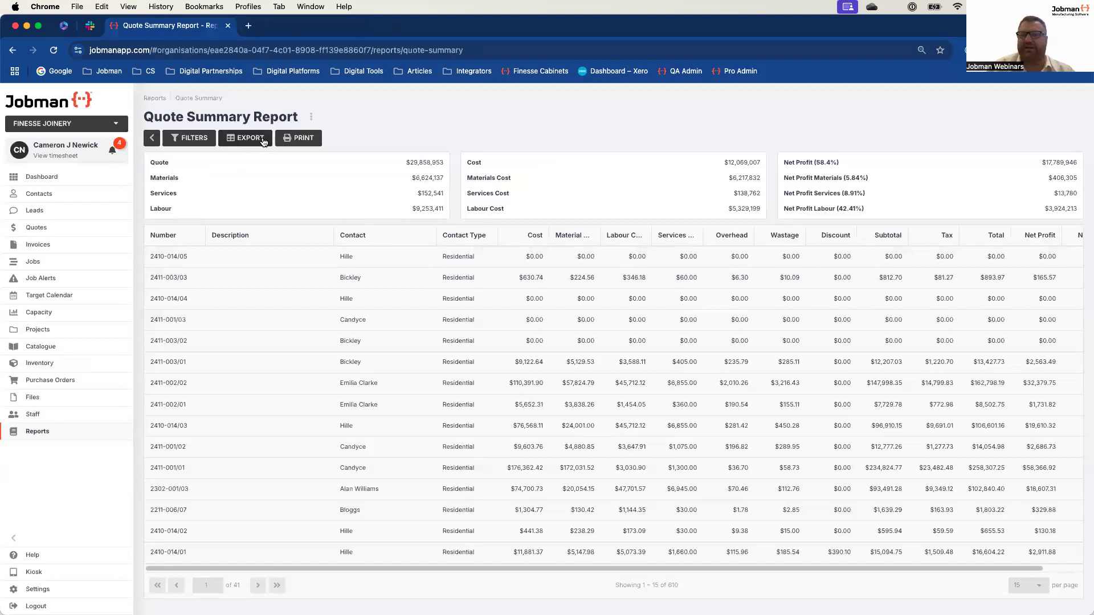
Open the Quote Summary report filters and examine the preset periods offered for Date and Expiry Date
click(189, 138)
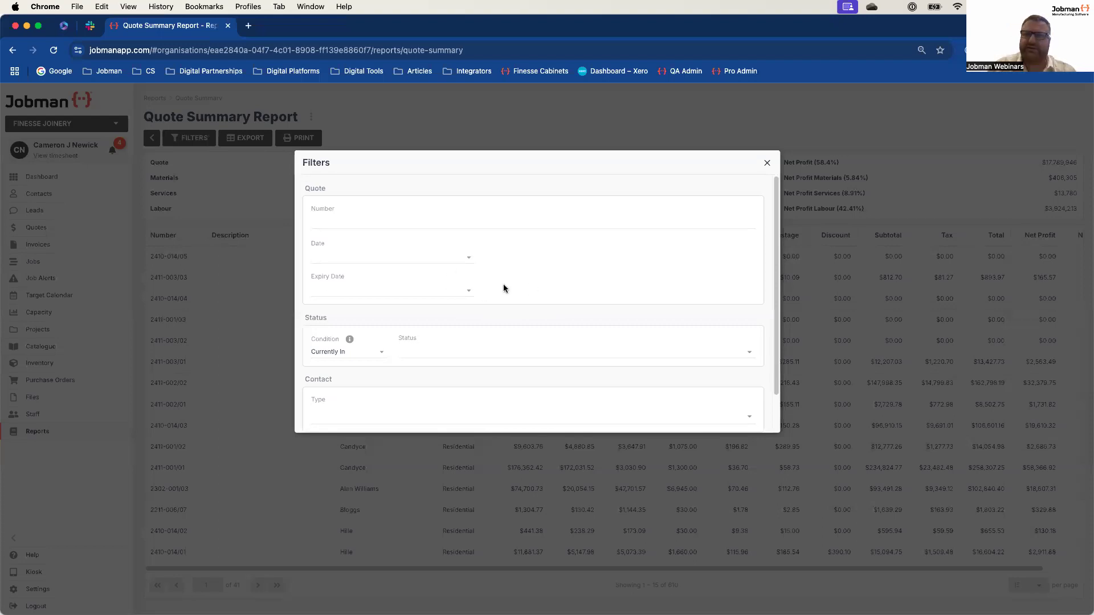
scroll(521, 278, down, 2)
scroll(521, 278, up, 2)
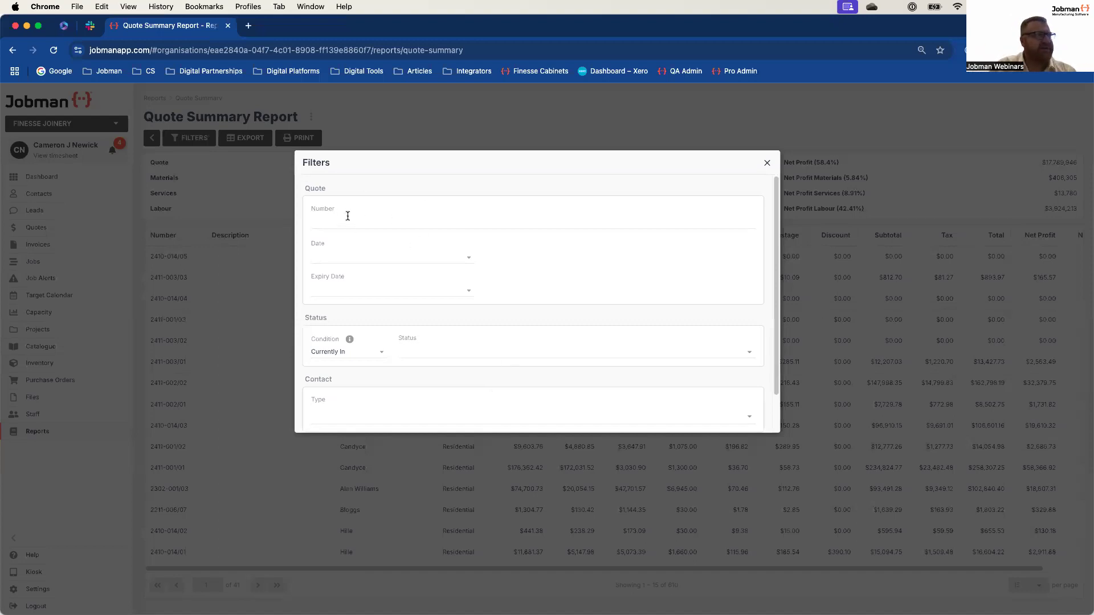
click(468, 257)
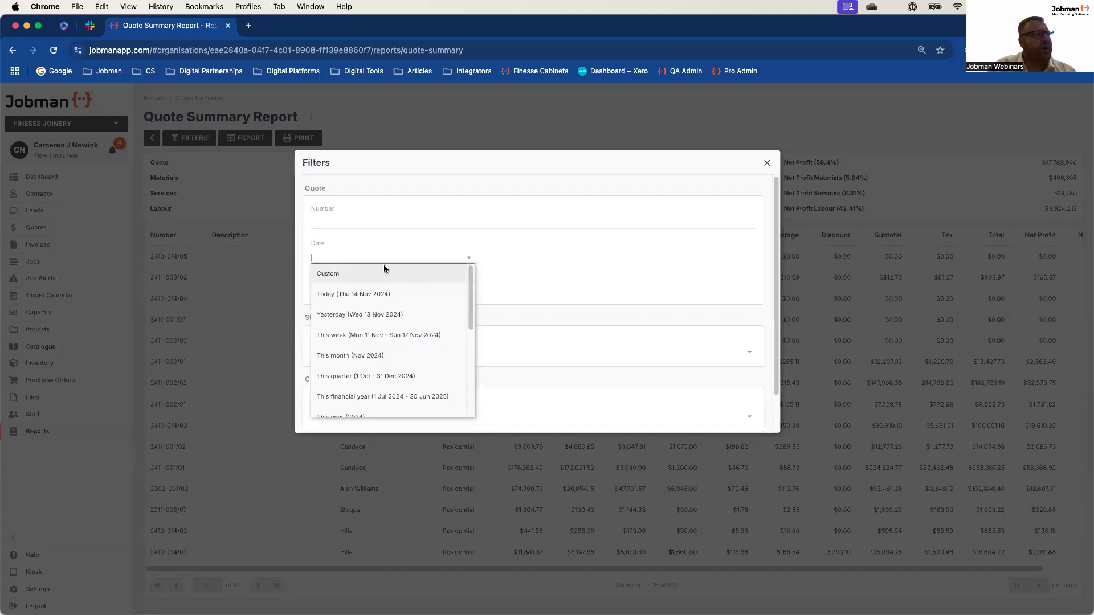
click(540, 280)
click(469, 292)
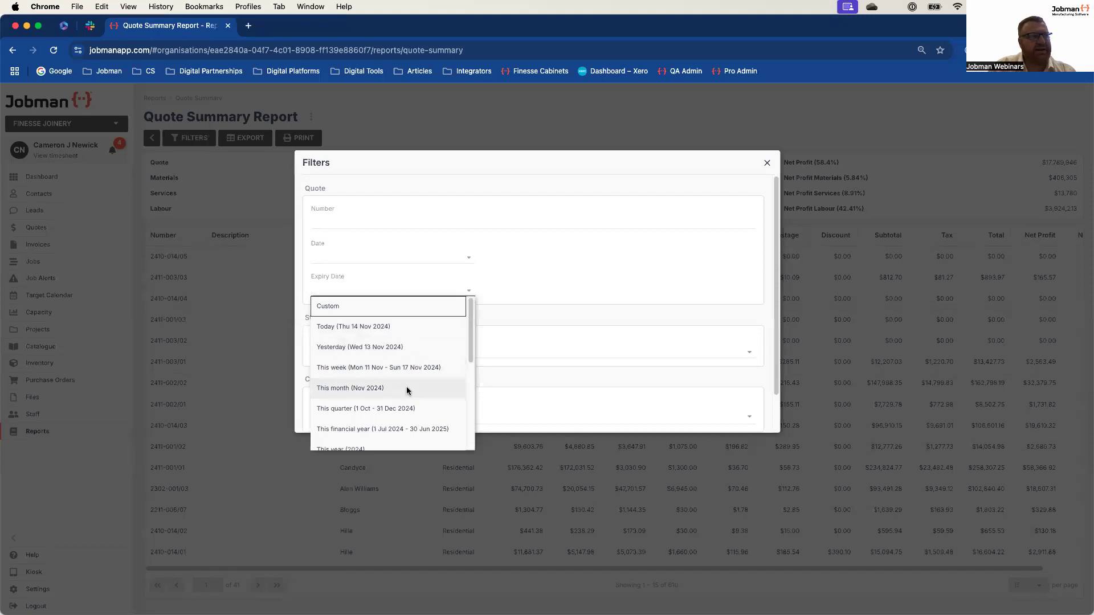
click(547, 285)
Filter the report to quotes currently in the Quote Sent or Estimate Sent status and apply the filter
scroll(548, 281, down, 2)
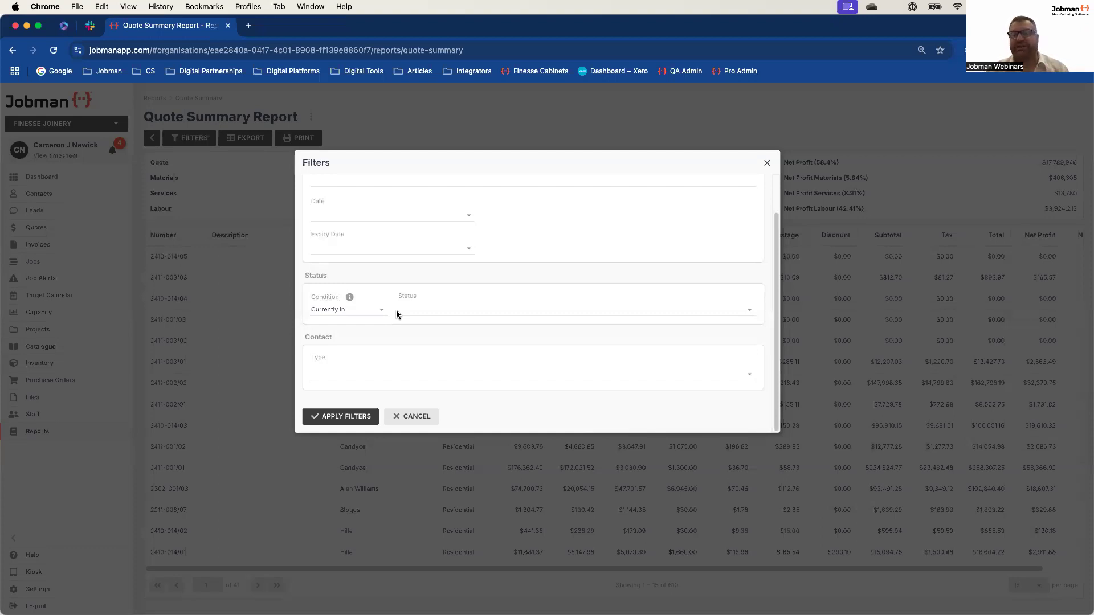
click(740, 311)
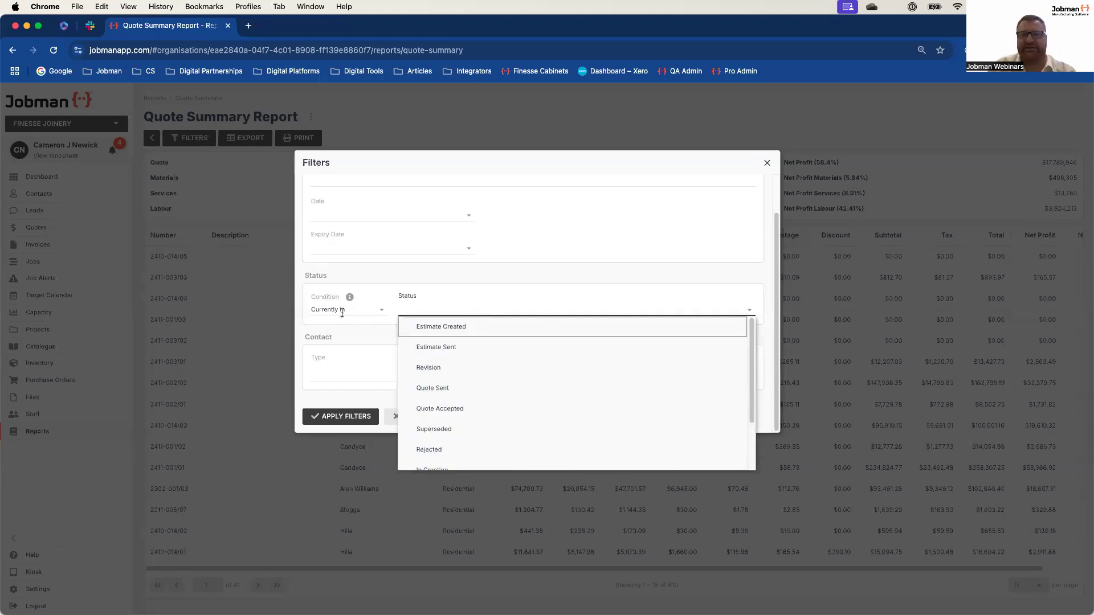
click(470, 387)
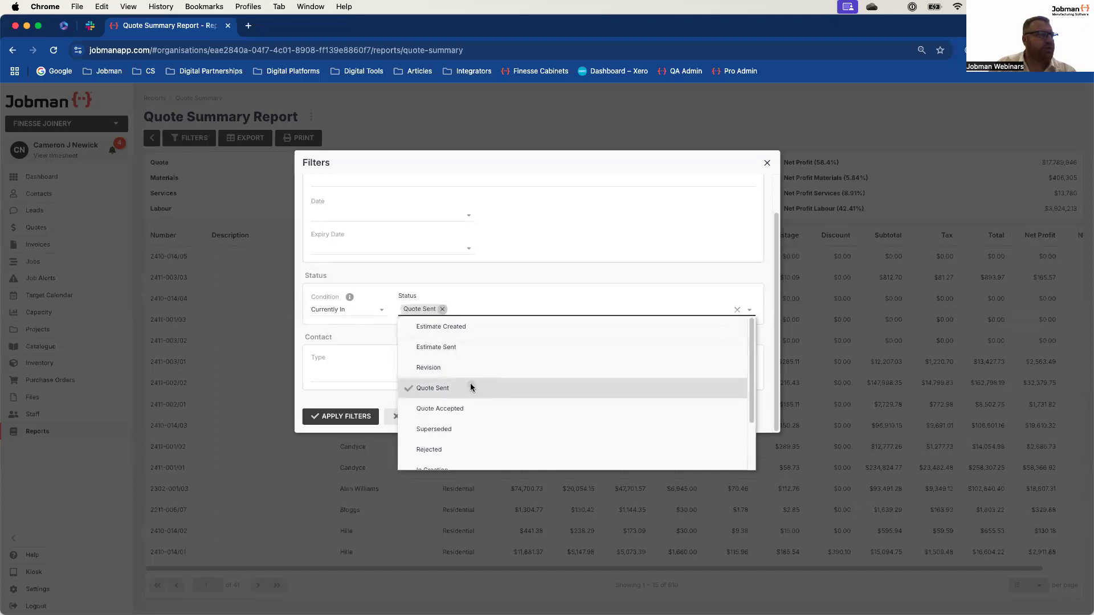
click(479, 347)
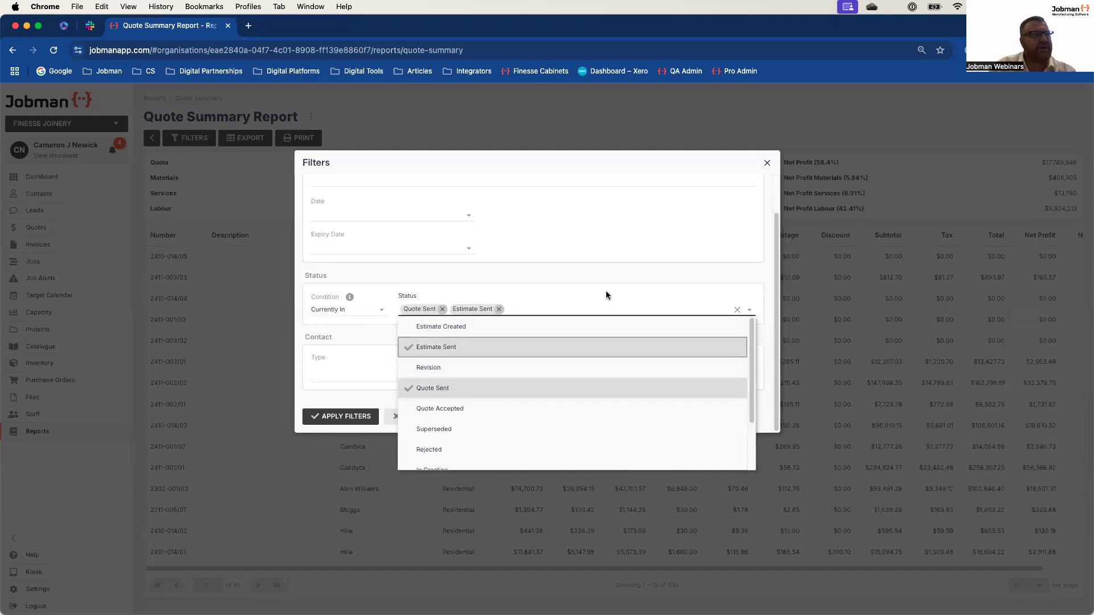
click(628, 170)
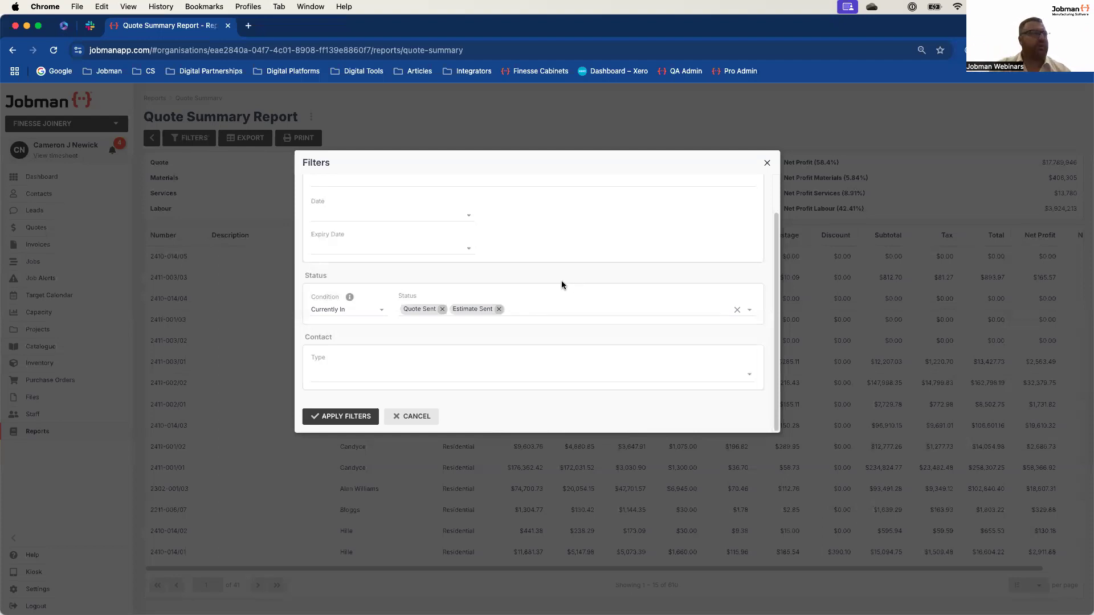
click(340, 416)
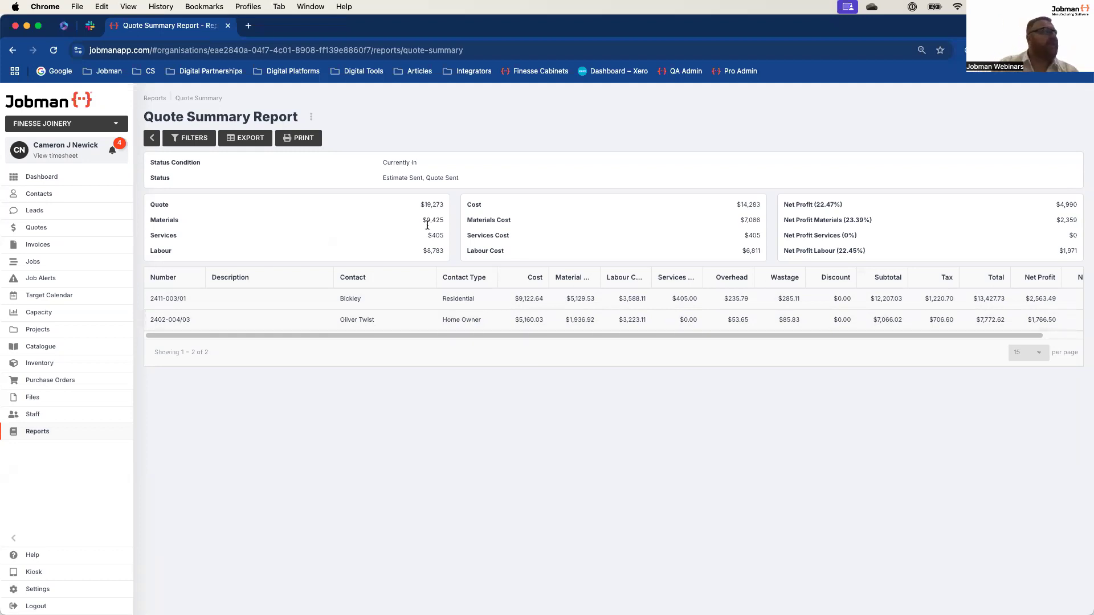
Check the Quote Summary report's additional options for saving it as a custom report
click(309, 119)
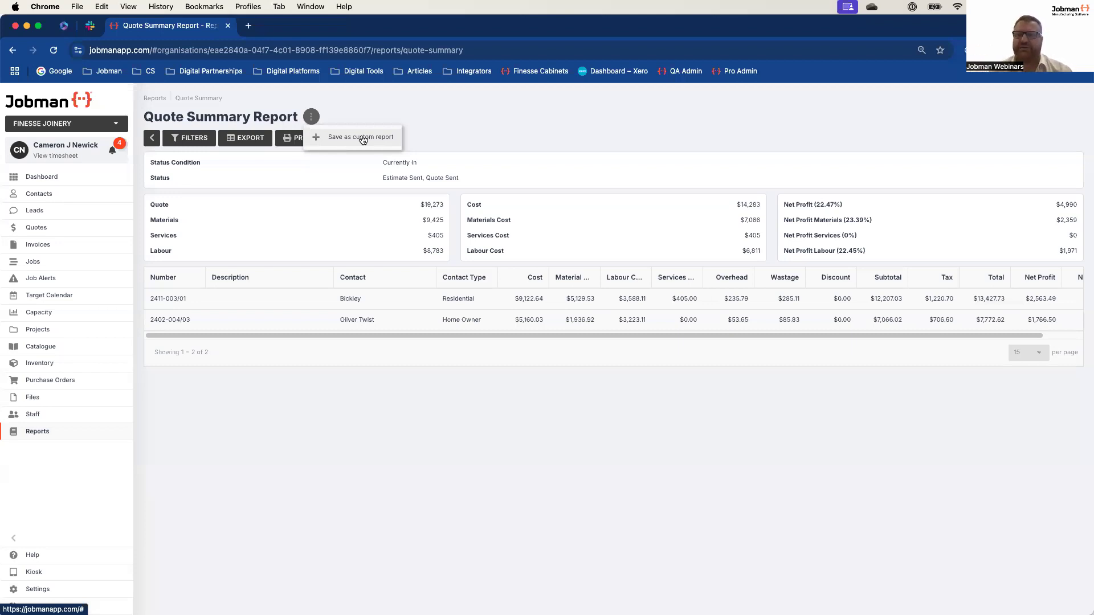
click(320, 151)
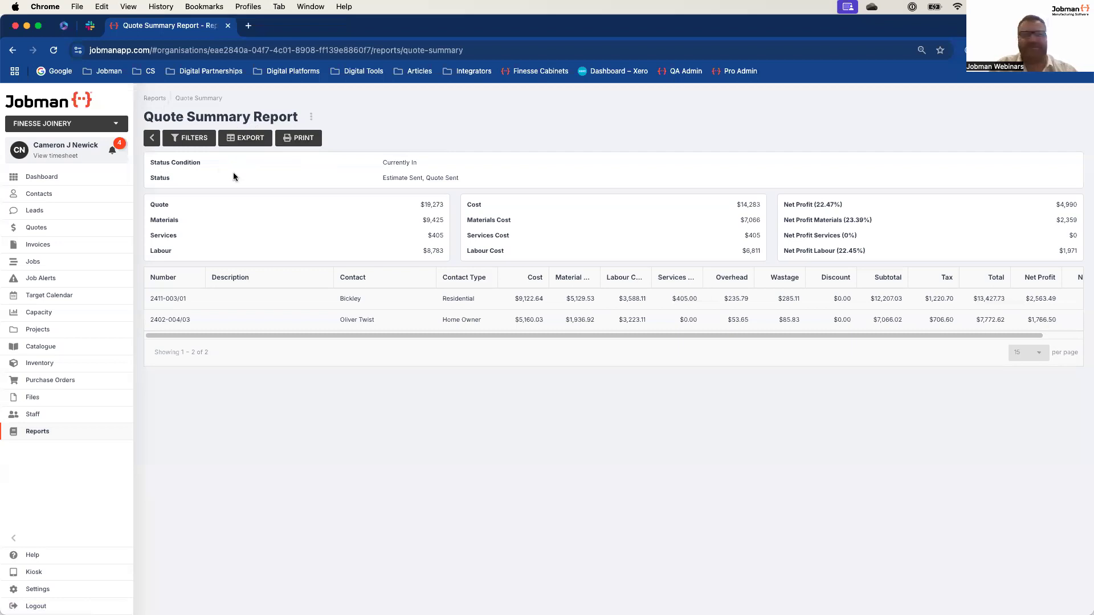
Reopen the report filters and clear the selected quote statuses
click(191, 143)
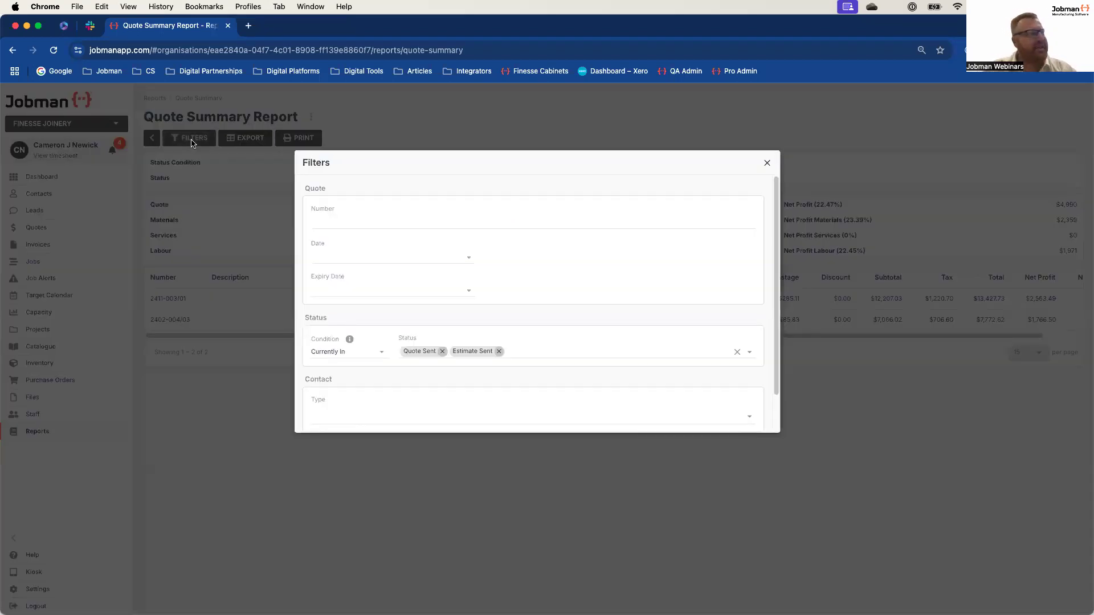
click(737, 358)
click(622, 317)
scroll(624, 280, down, 2)
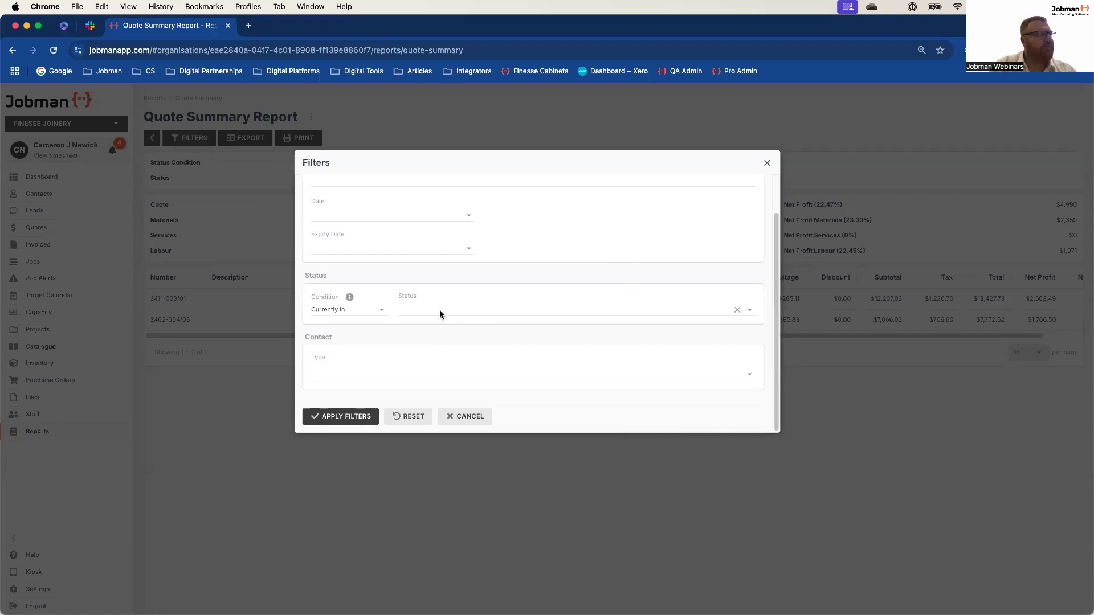
Set the status condition to Was in, with the statuses Estimate Sent and Quote Sent
click(383, 314)
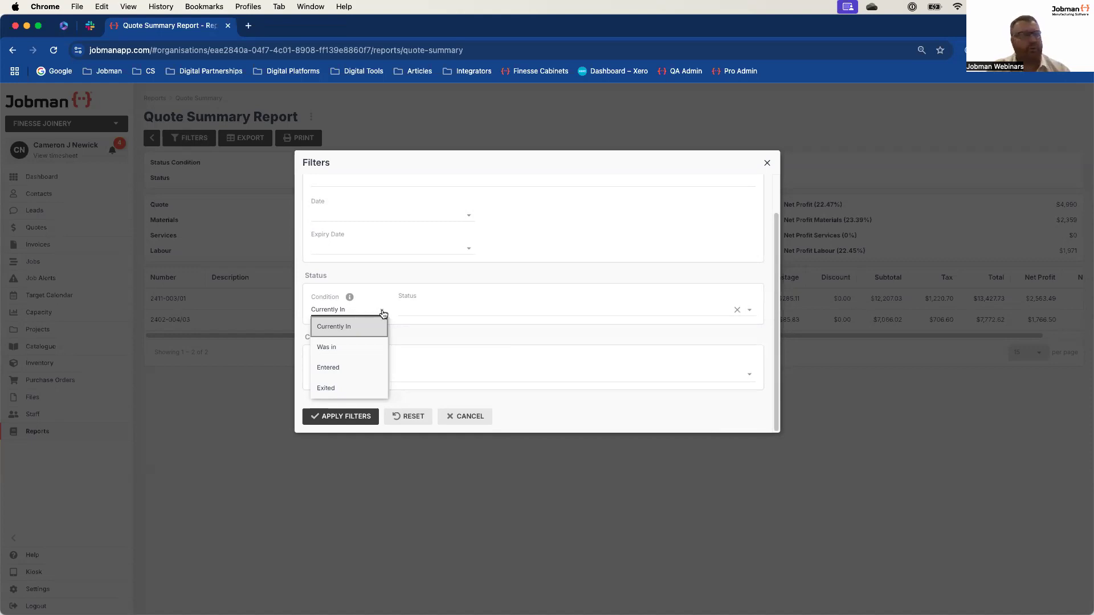
click(373, 344)
click(758, 310)
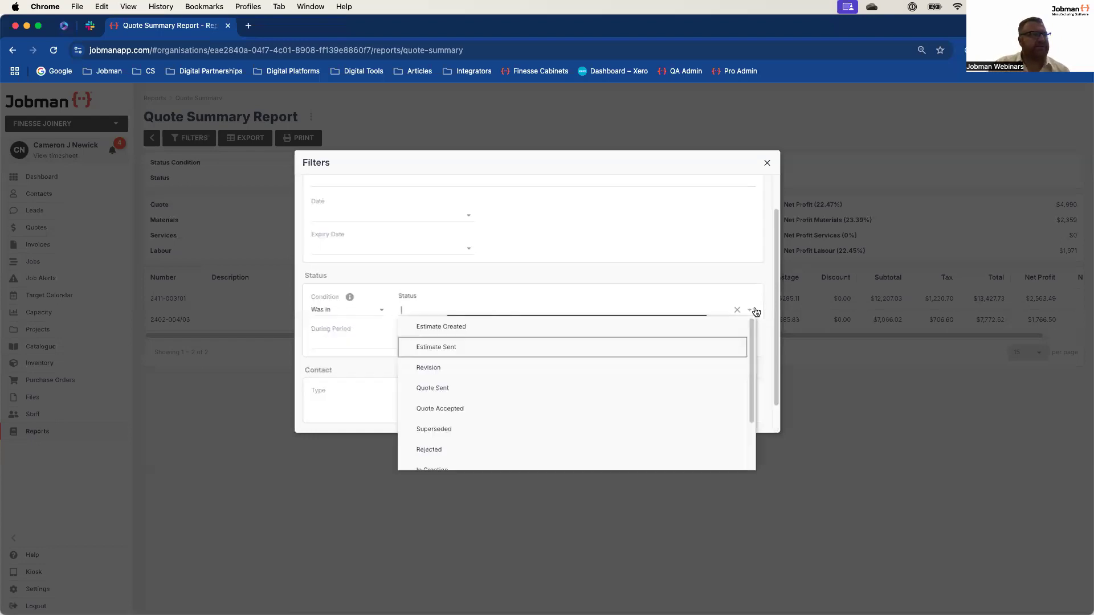
click(477, 347)
click(476, 387)
click(542, 274)
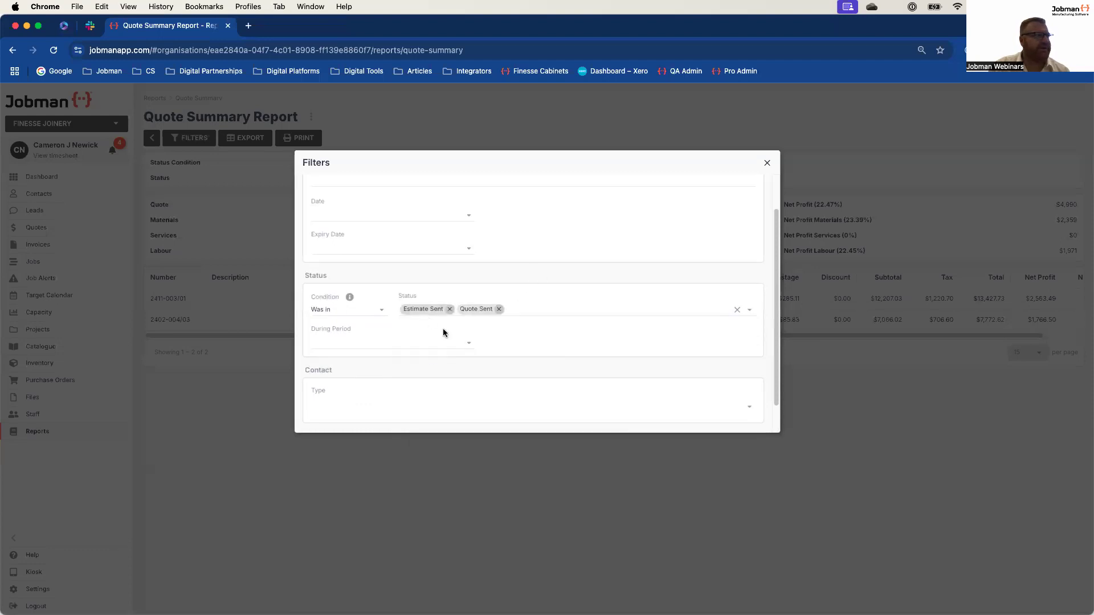
Set the status filter's During Period to Last month (Oct 2024), keep the Was in condition, and apply the filters
click(471, 344)
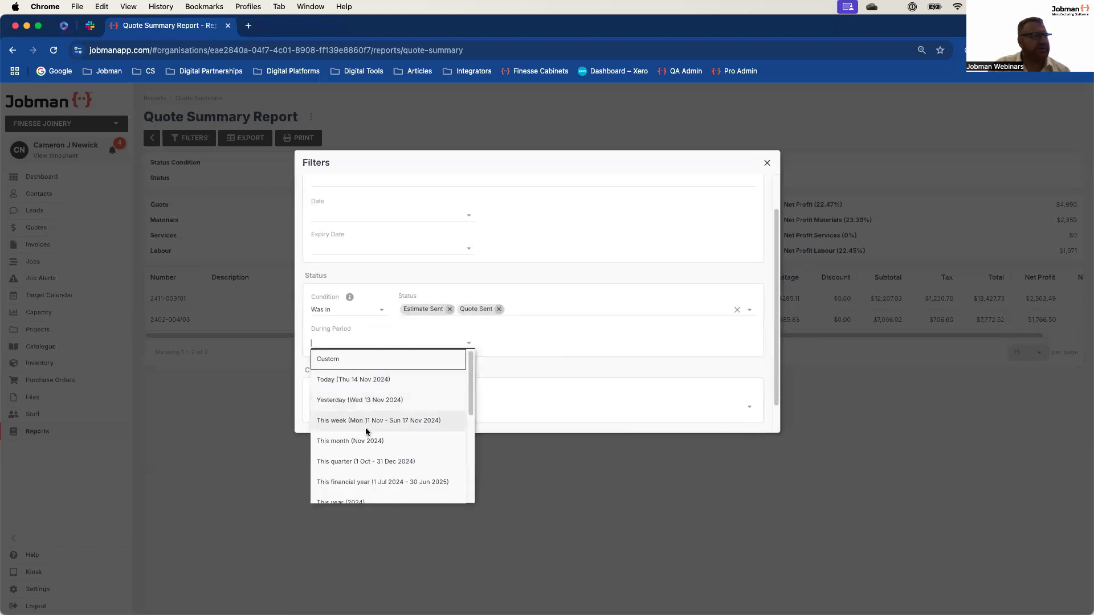
scroll(371, 444, down, 3)
scroll(368, 453, down, 1)
click(368, 445)
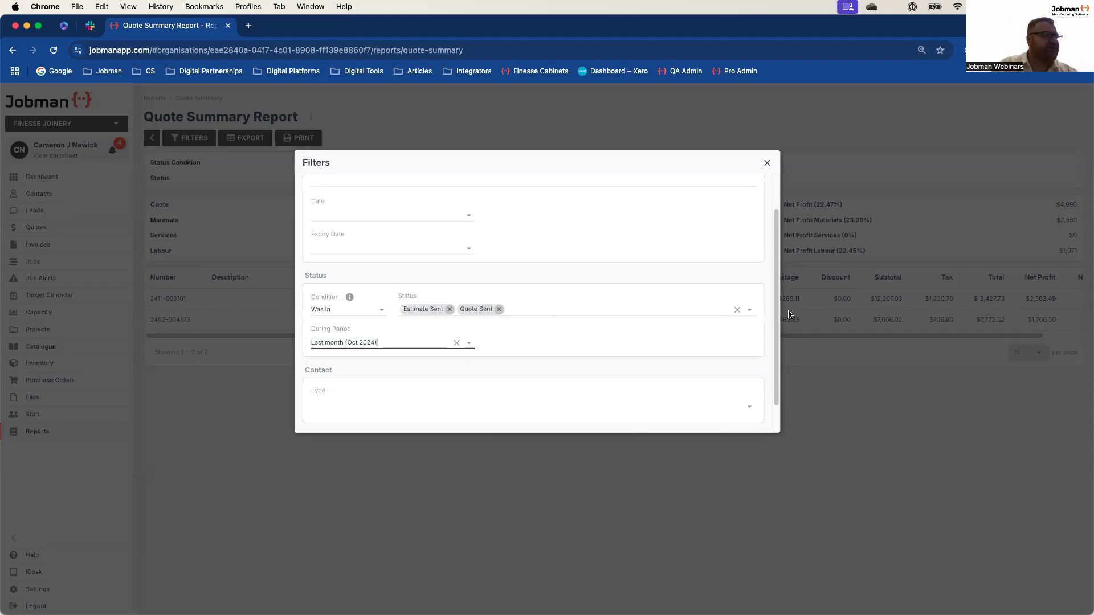
click(378, 311)
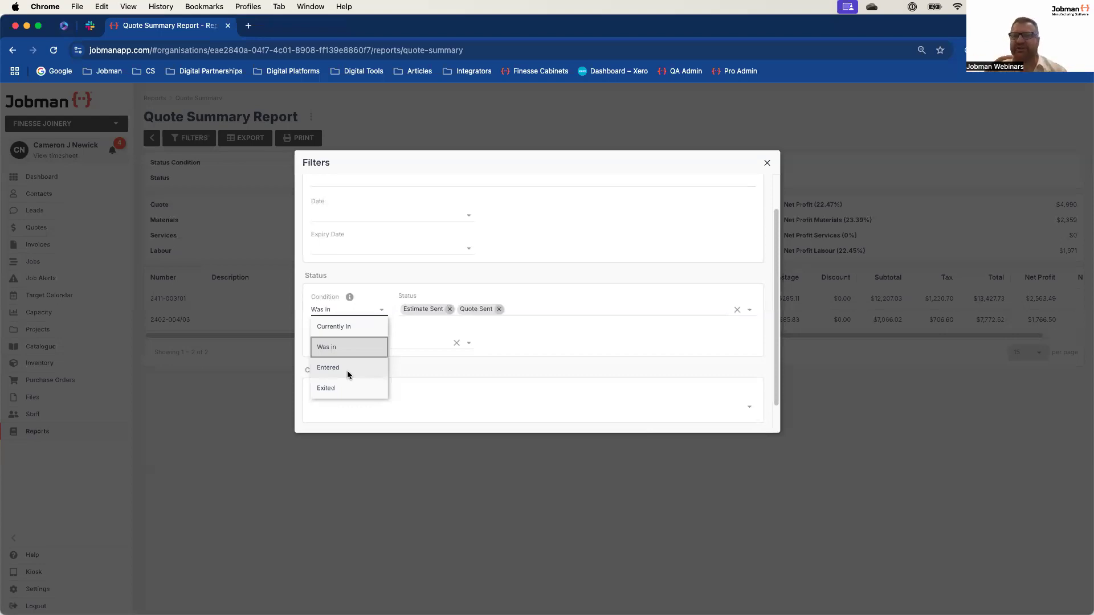
click(349, 346)
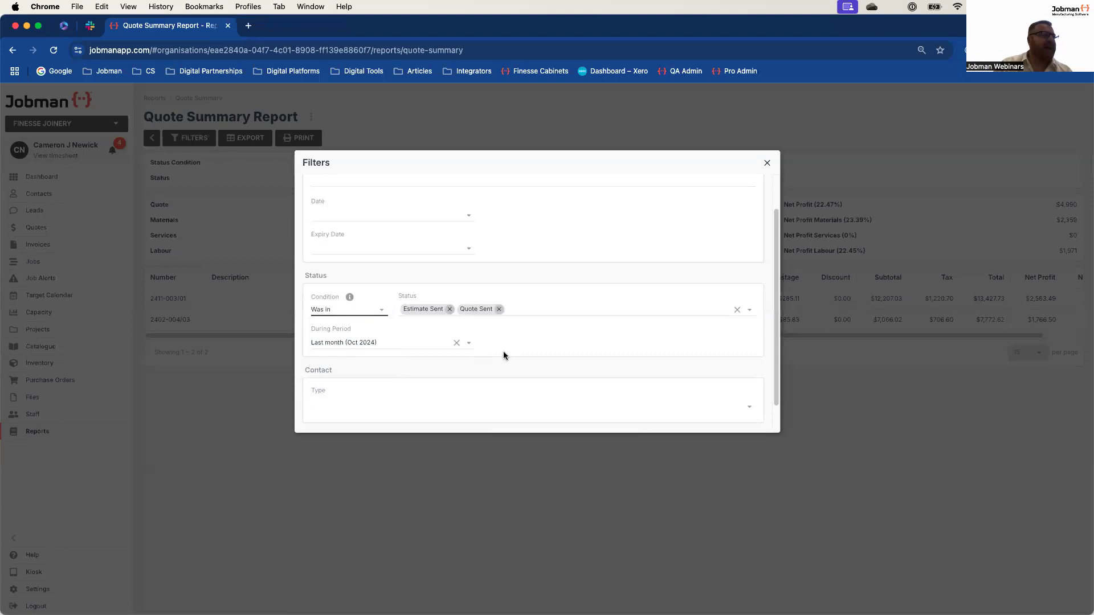
scroll(581, 372, down, 2)
click(359, 416)
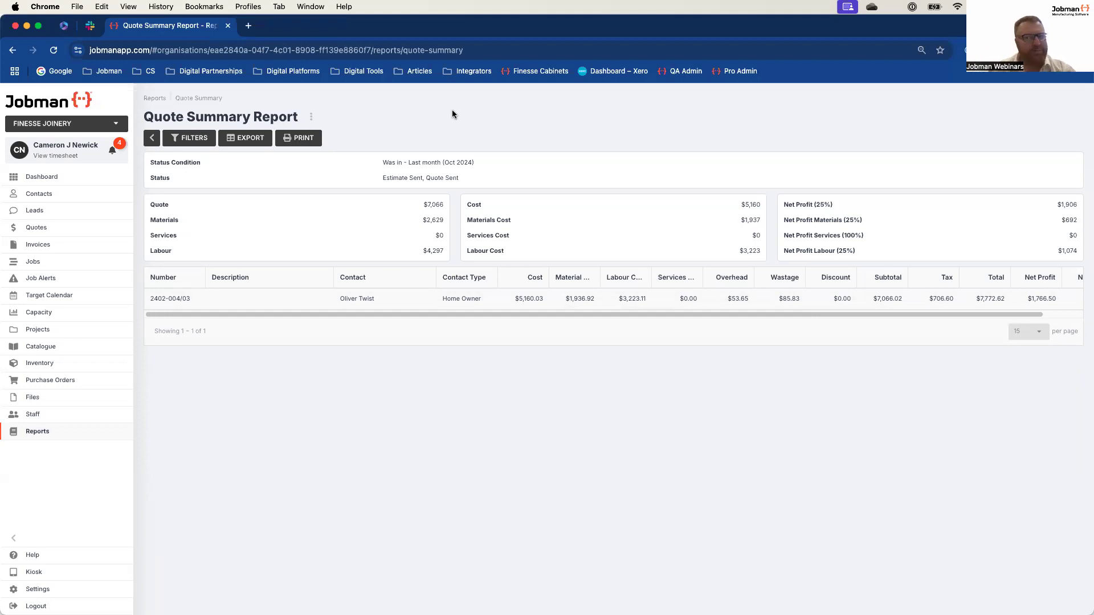
Open the standard Job Cost report, restore its previously applied filters and review the listed jobs
click(162, 99)
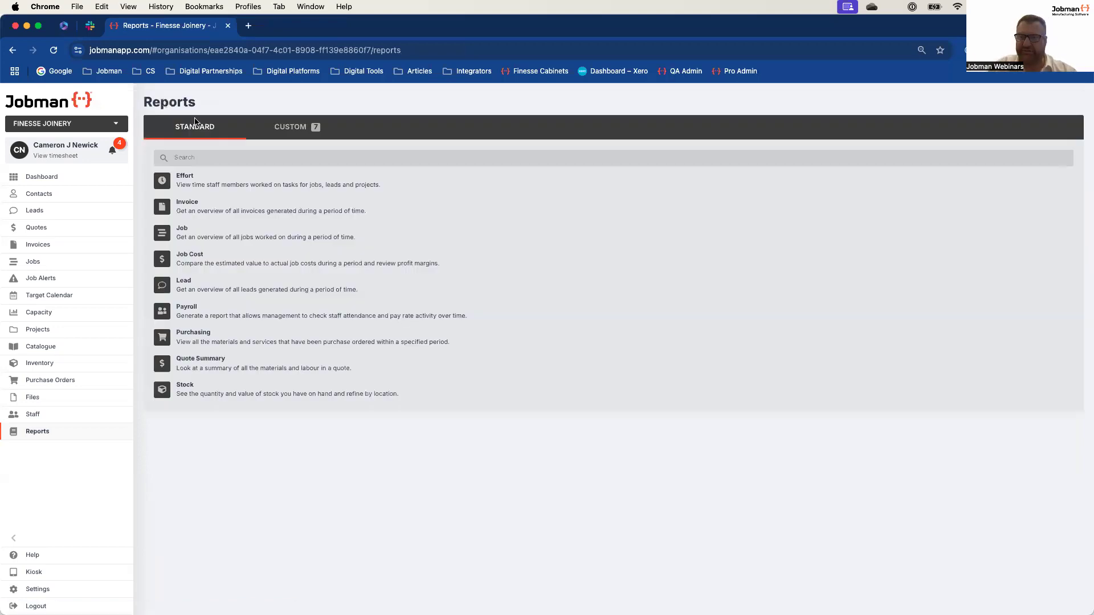
click(201, 260)
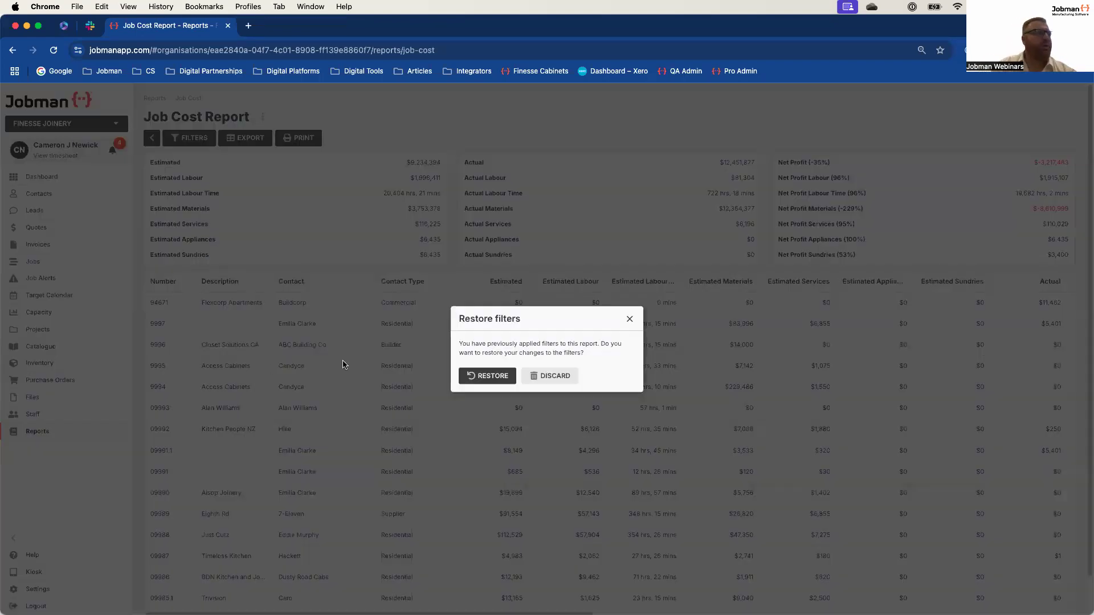
click(491, 376)
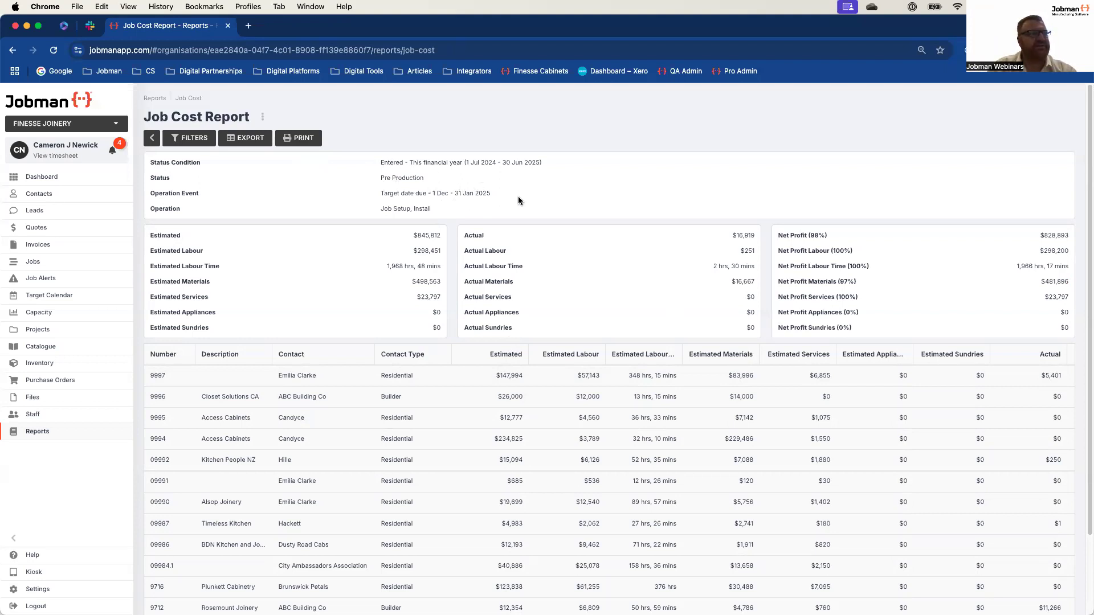
scroll(525, 268, down, 3)
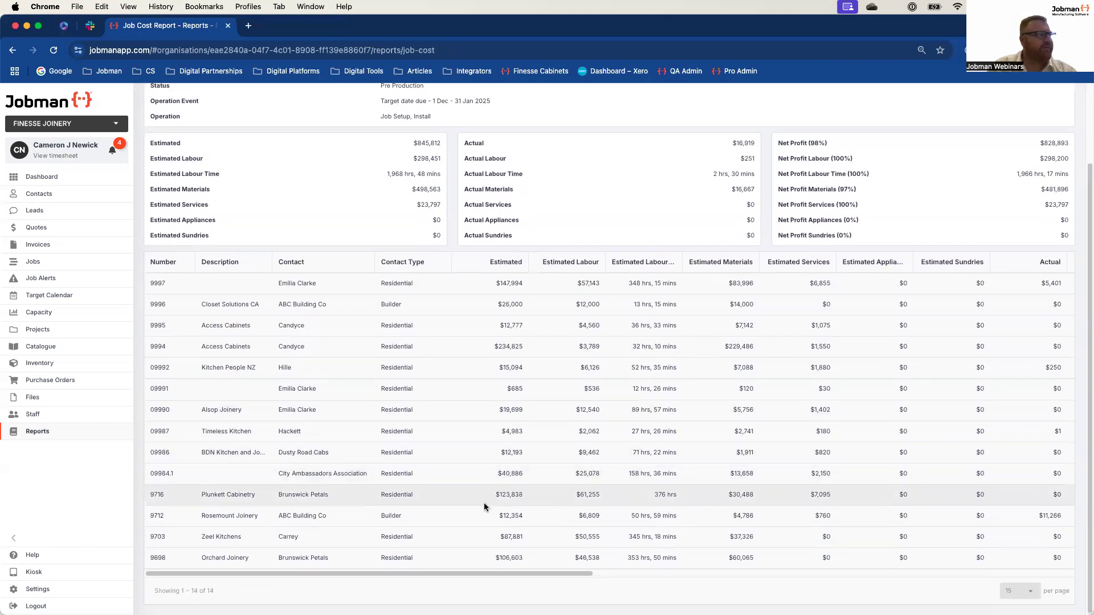
scroll(410, 171, up, 3)
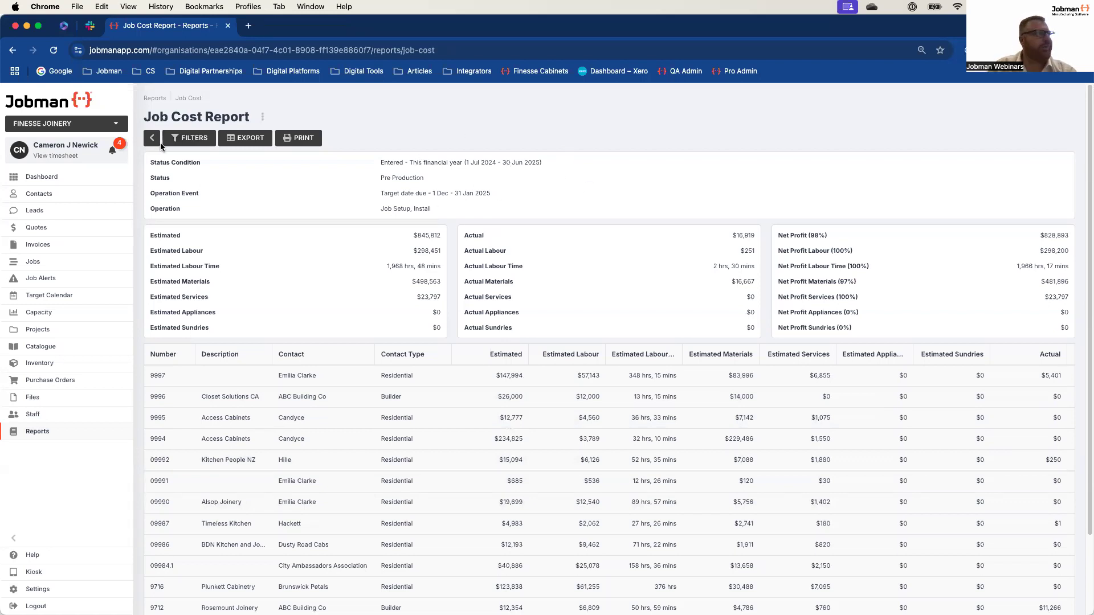
Open the Job Cost report filters and view the available Job Type and Item Type choices
click(195, 138)
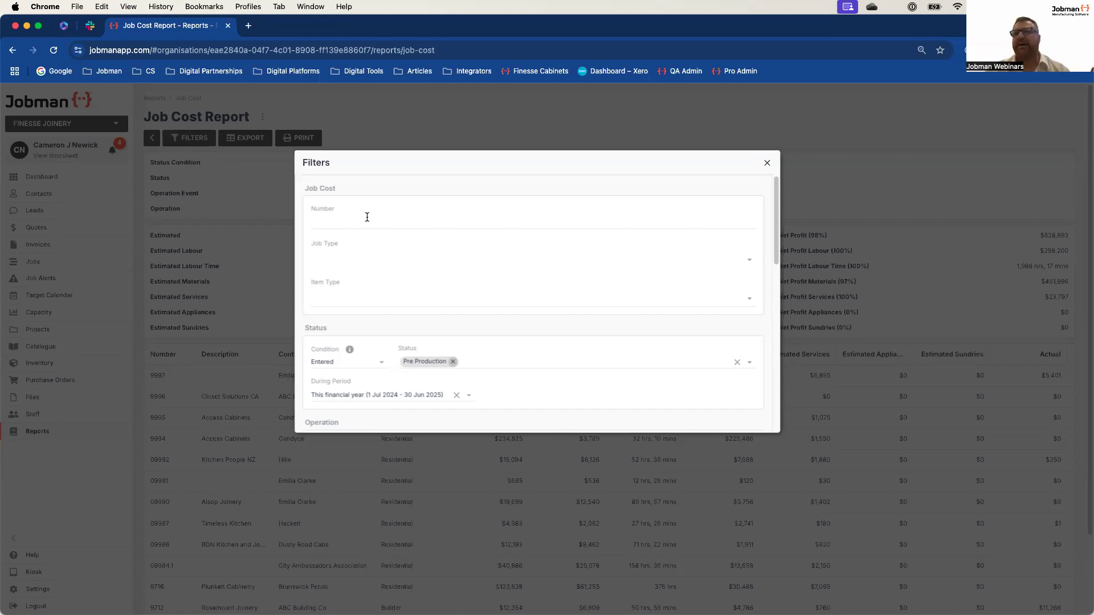
click(750, 264)
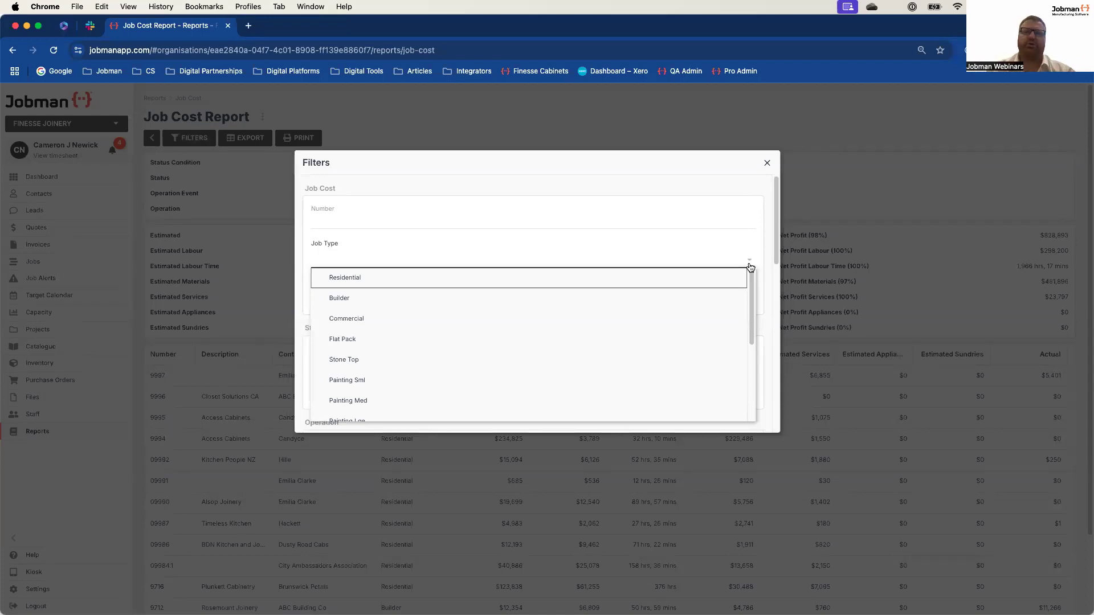
click(723, 182)
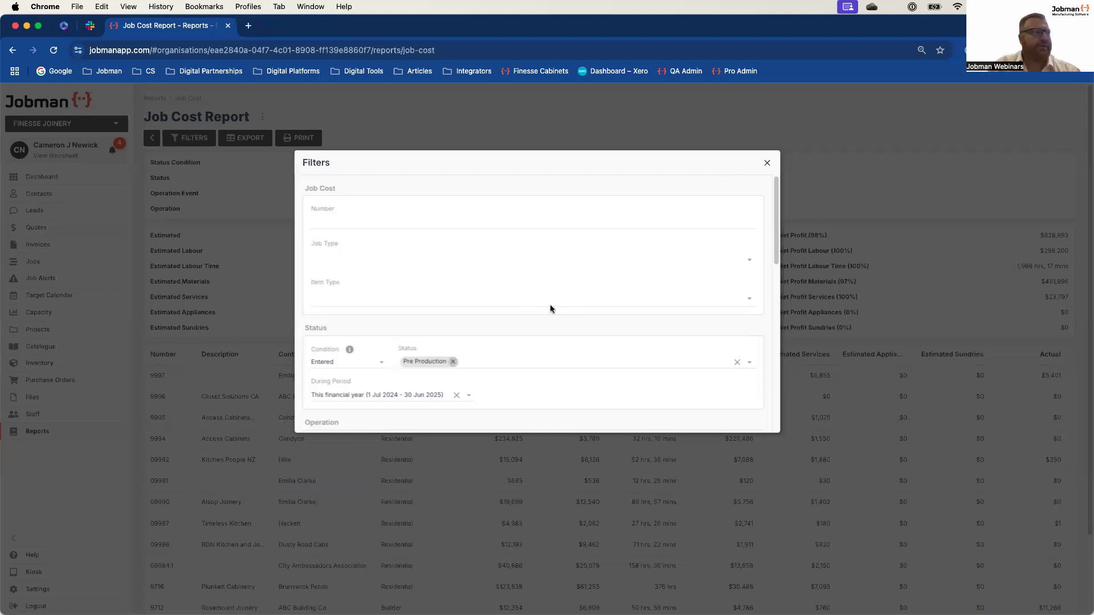
click(739, 293)
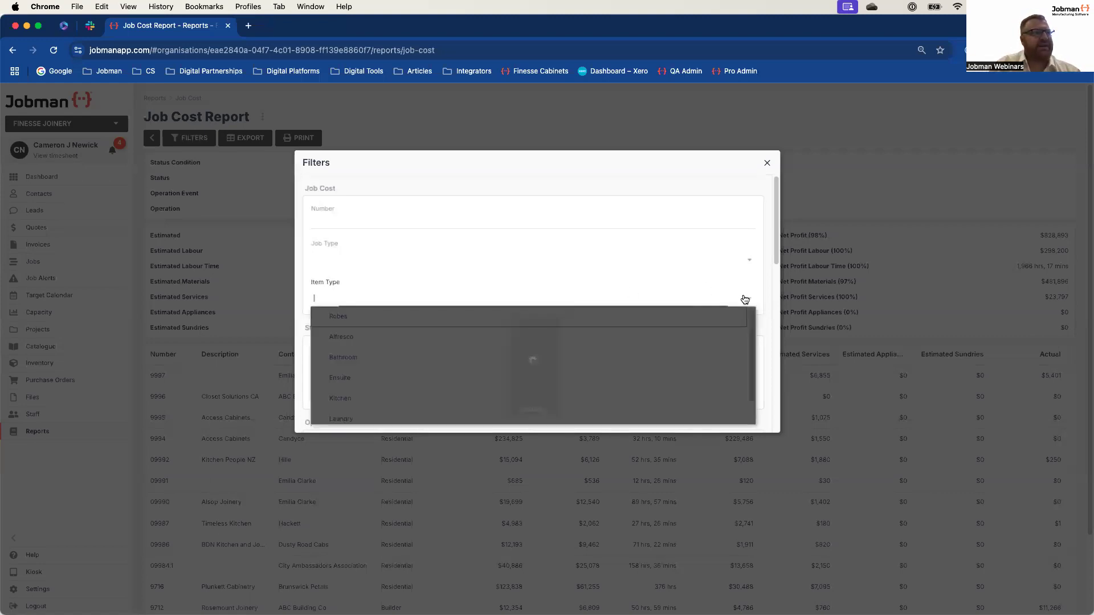
click(589, 161)
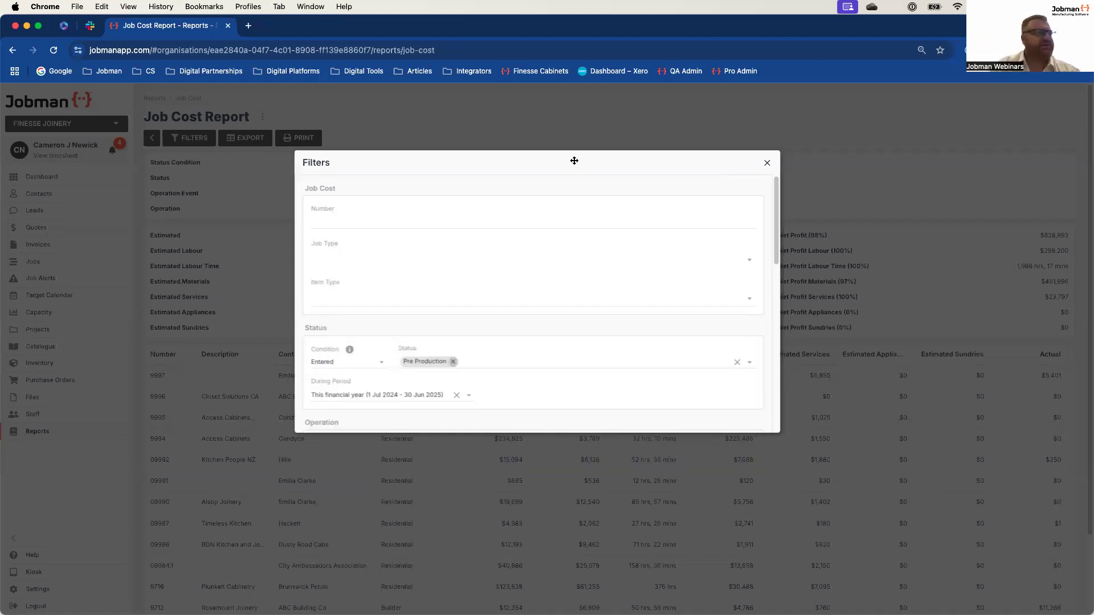
Review the report's Status and Operation filters, including the selectable operations and job statuses
scroll(584, 237, down, 2)
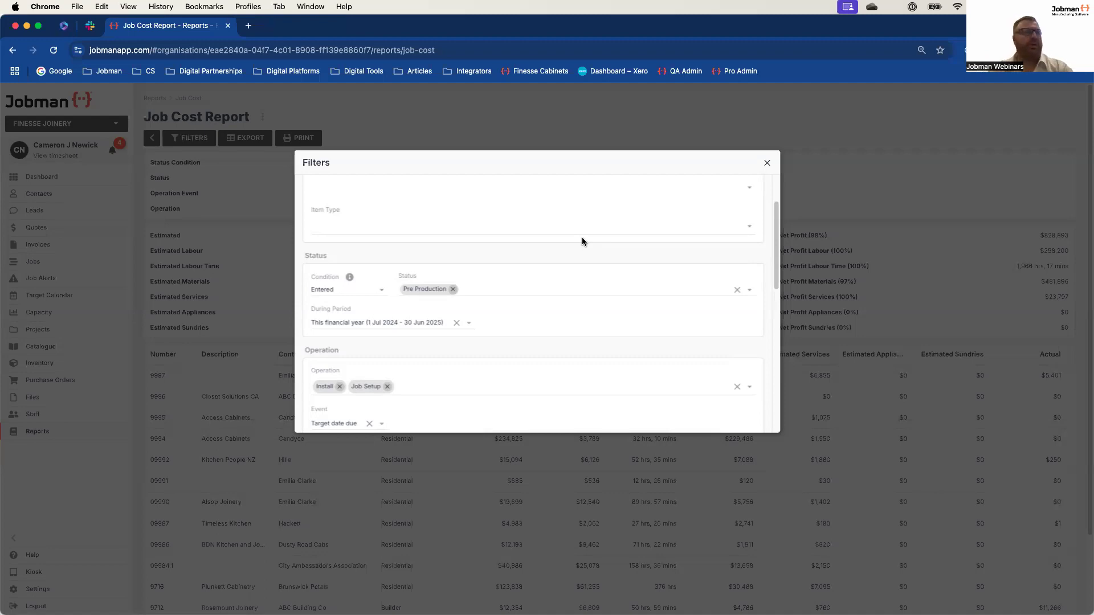
scroll(541, 253, down, 2)
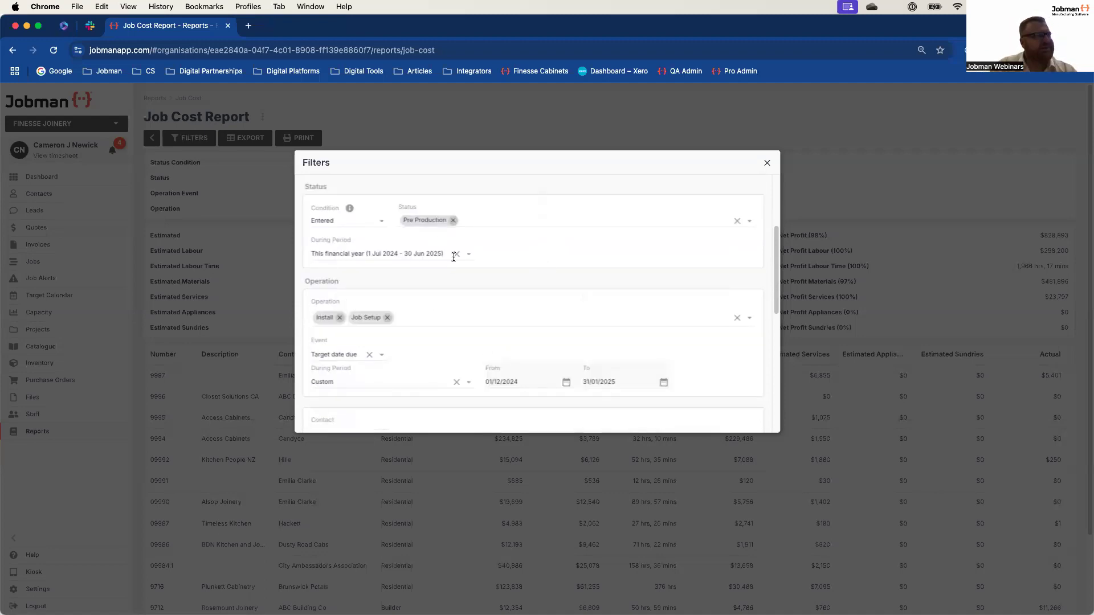
scroll(327, 207, up, 1)
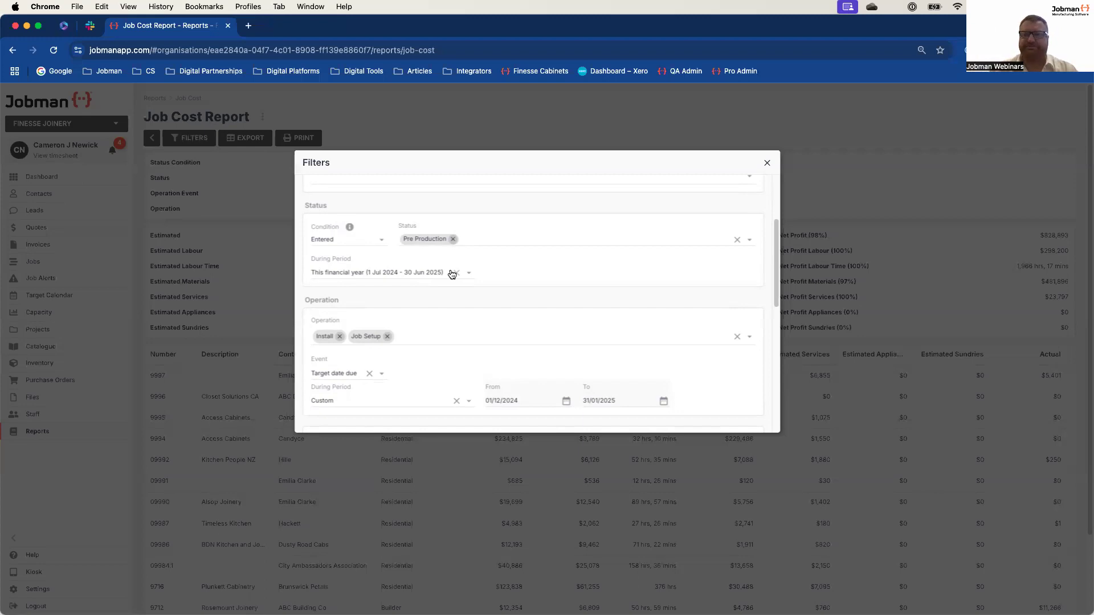
scroll(470, 307, down, 1)
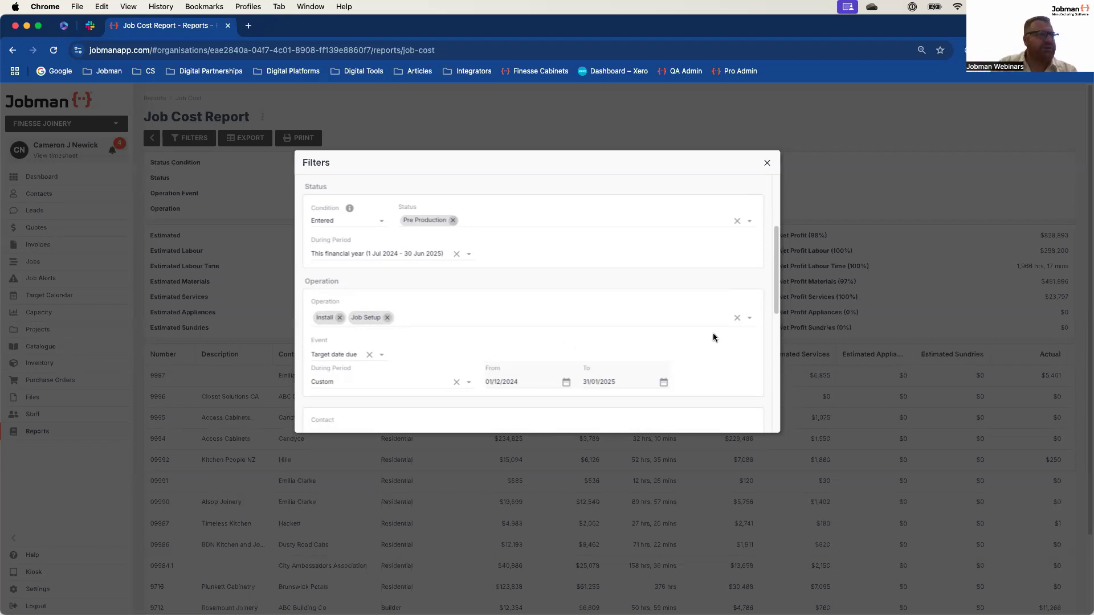
click(748, 318)
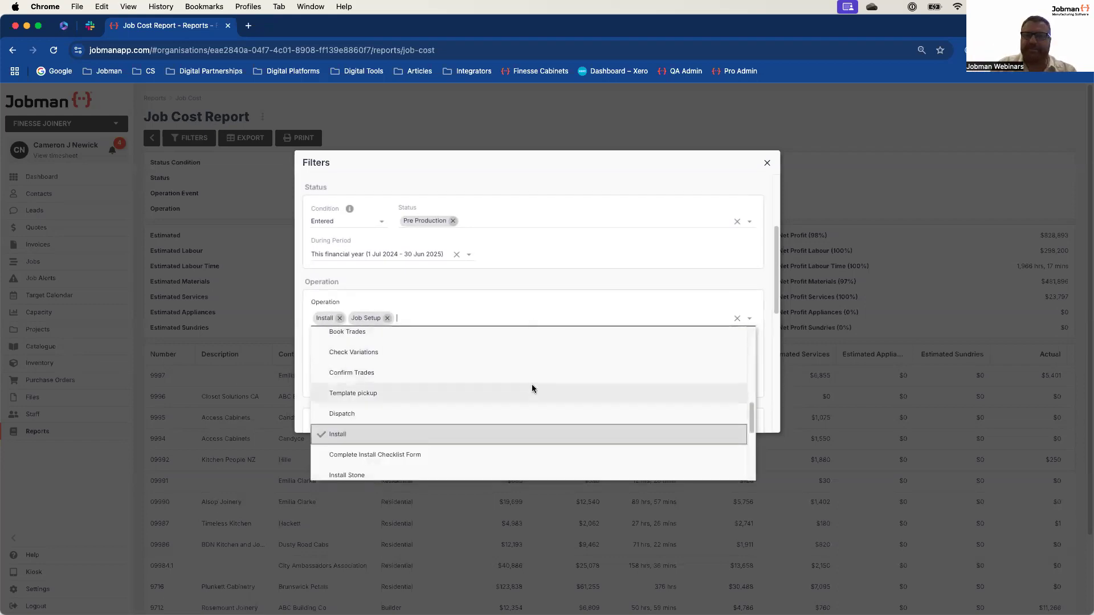
click(749, 221)
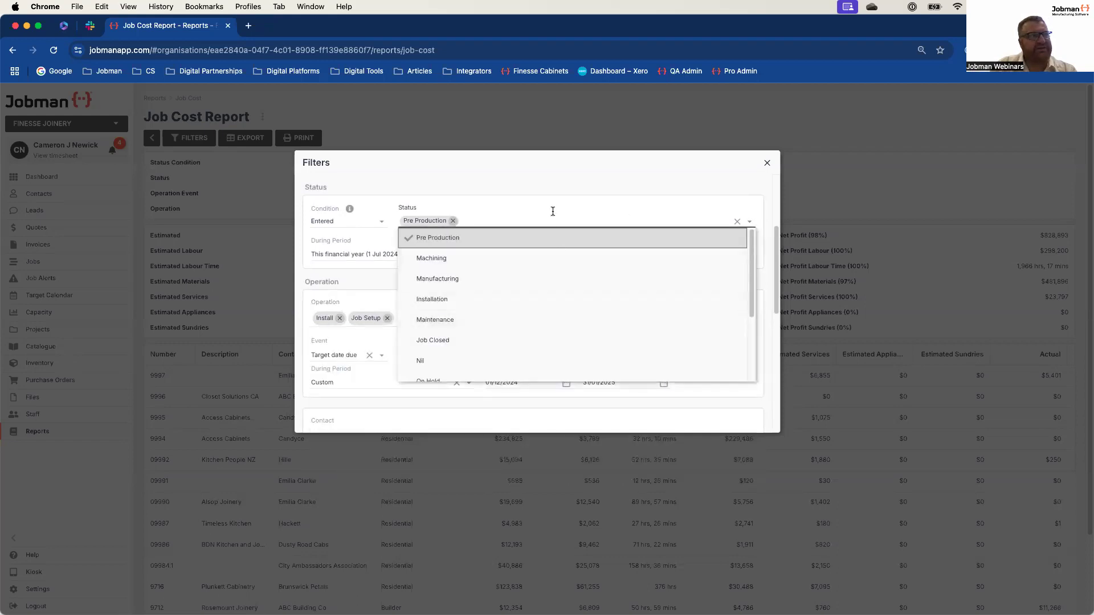
click(565, 178)
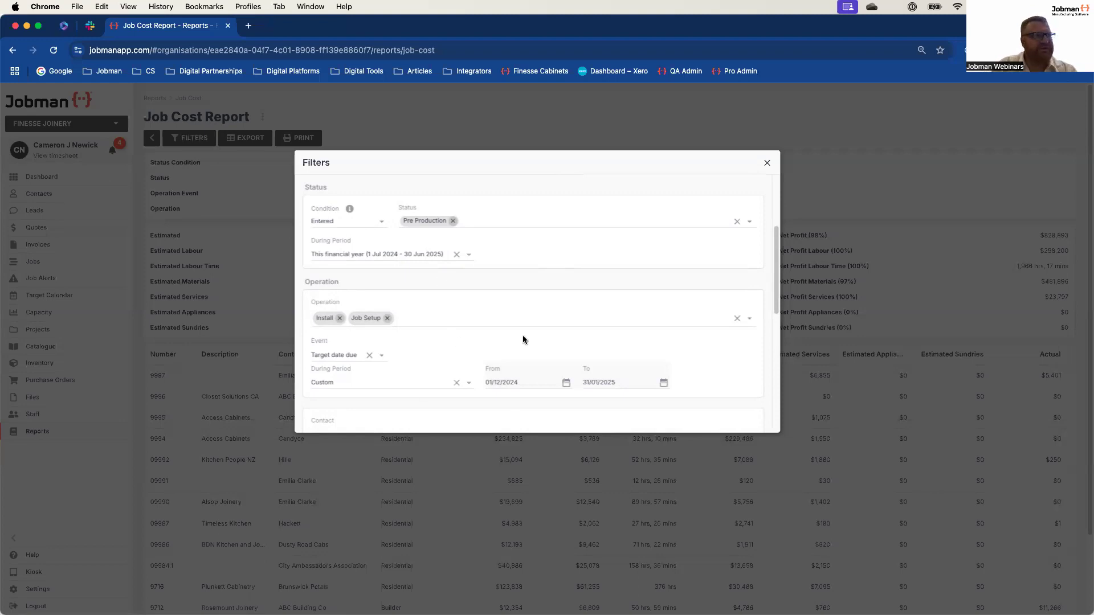
Clear the selected operations, event and During Period from the Operation filter
click(737, 318)
click(691, 293)
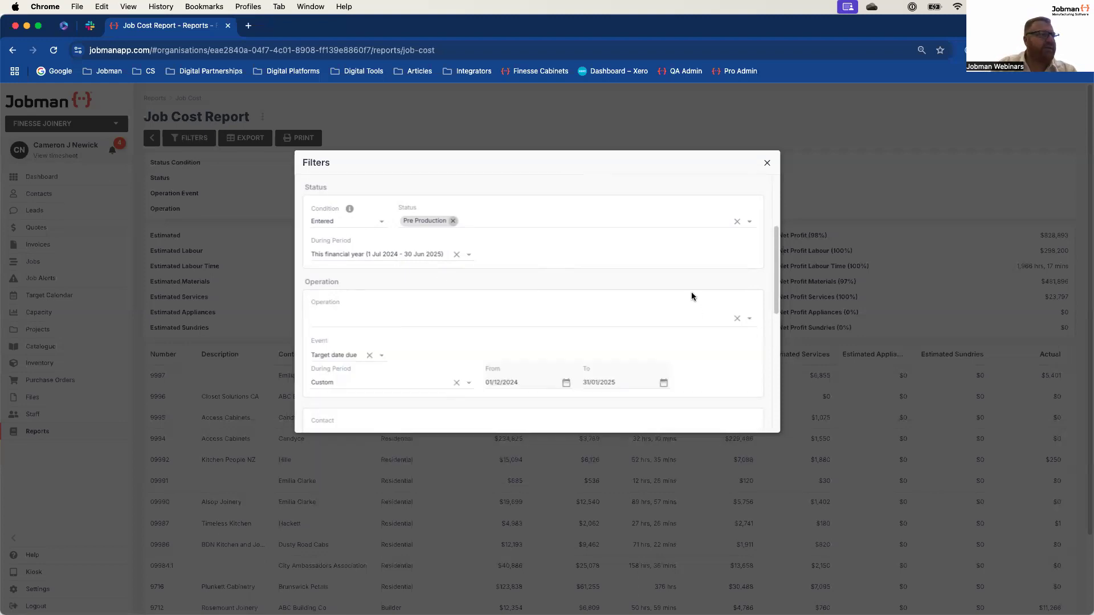
click(369, 355)
click(456, 382)
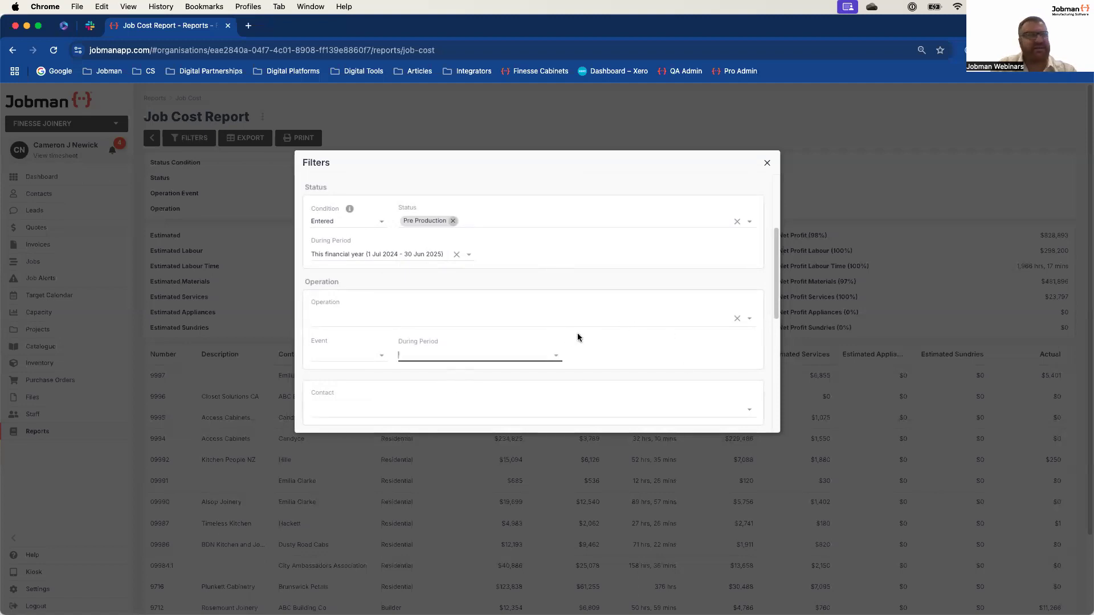
Look through the rest of the filter form and view the available status conditions, keeping Entered
scroll(576, 332, up, 3)
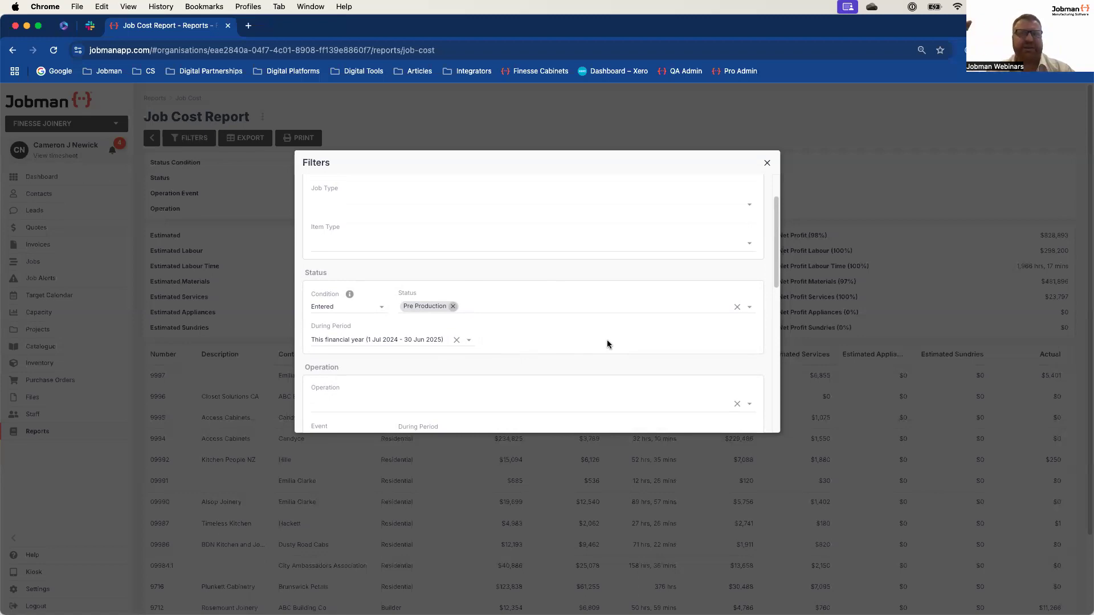
scroll(599, 335, down, 10)
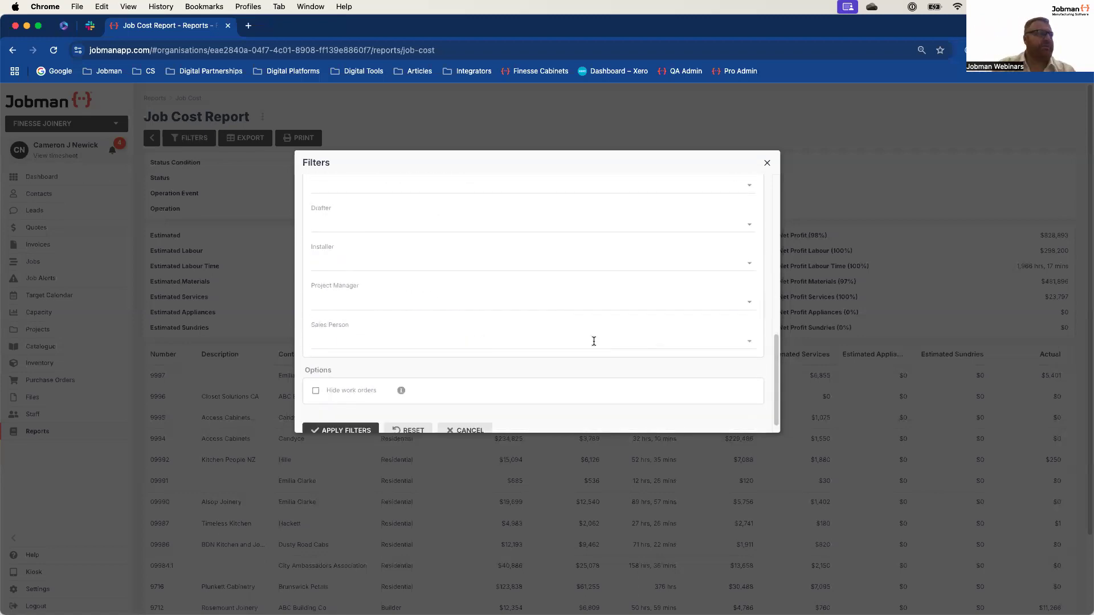
scroll(405, 398, down, 1)
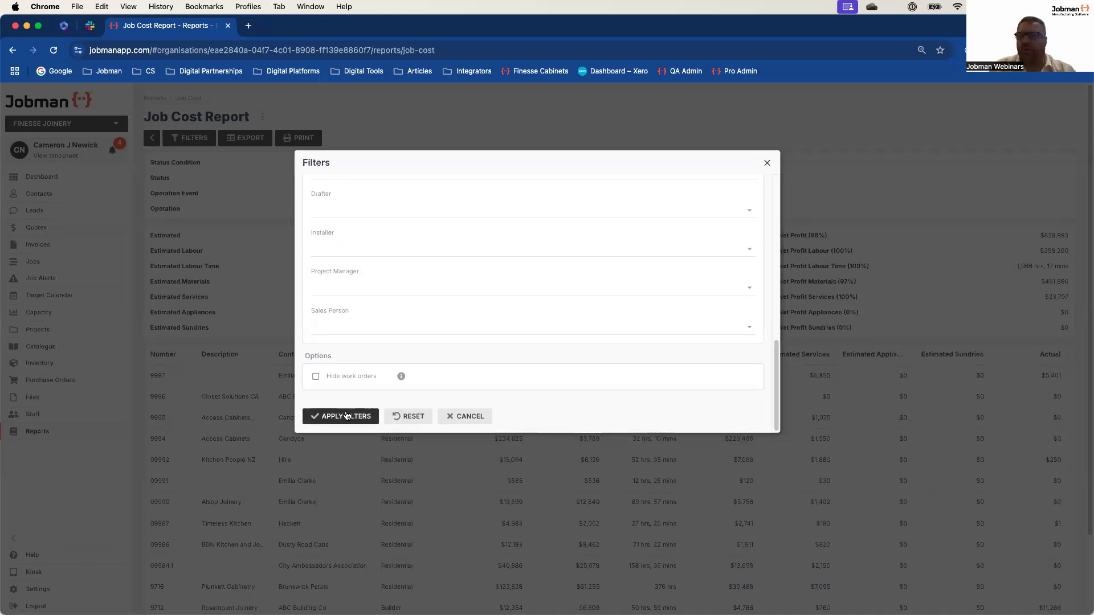
click(345, 415)
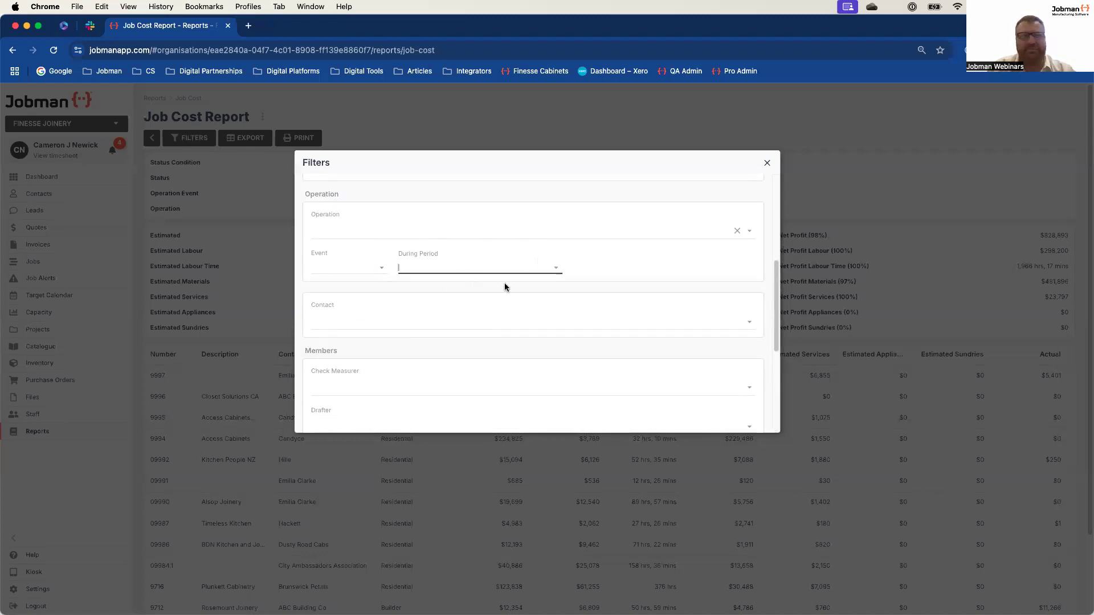
scroll(339, 253, up, 4)
click(376, 345)
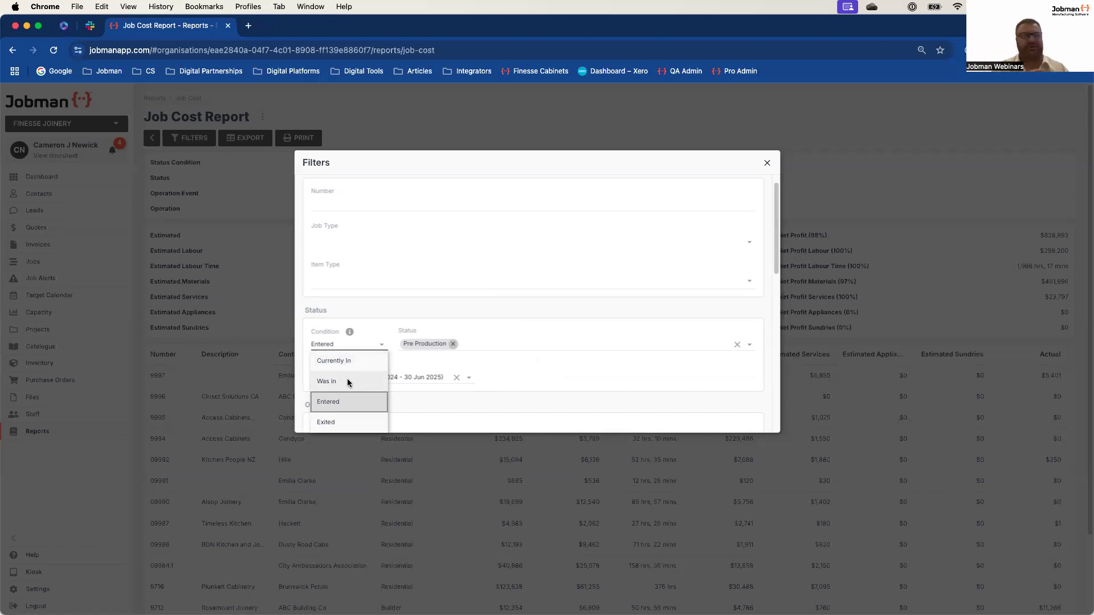
click(560, 314)
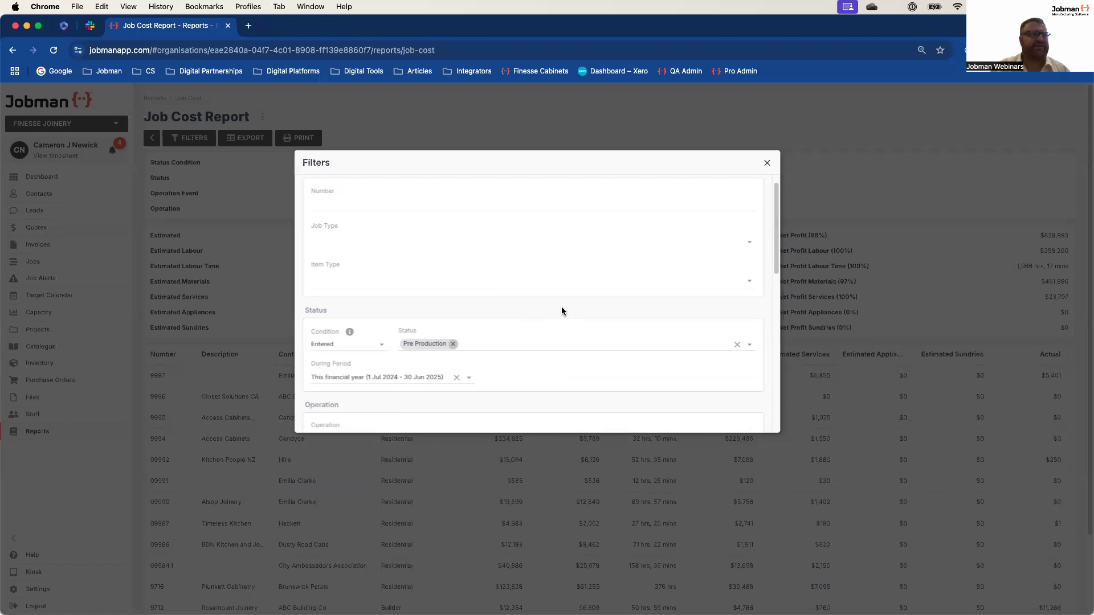
Examine the Contact filter and the Members filters for the roles assigned to a job
scroll(520, 342, down, 5)
scroll(410, 382, down, 3)
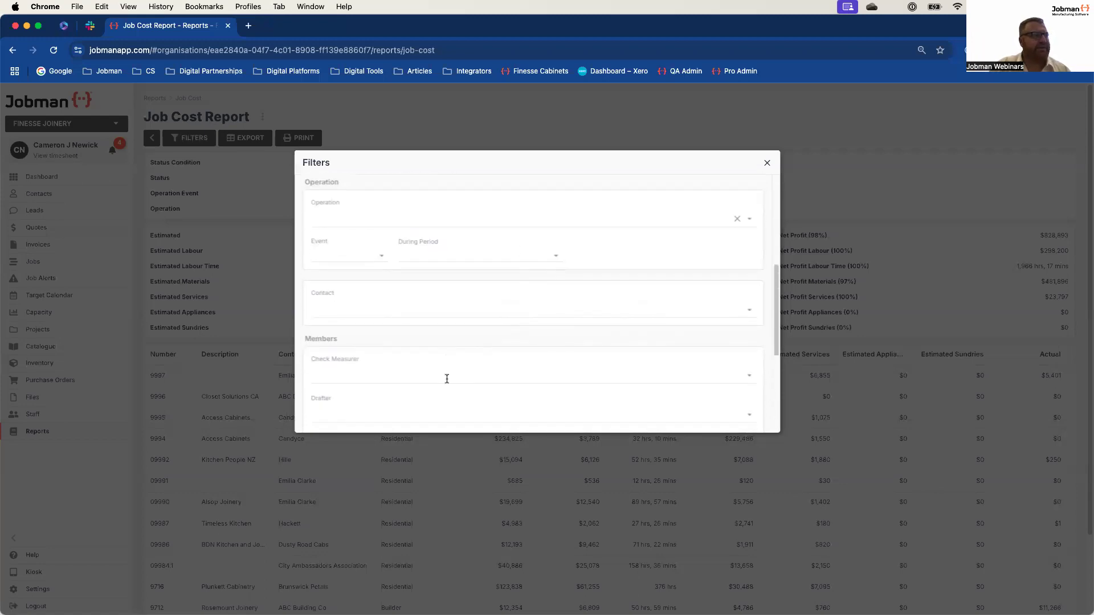
scroll(456, 274, up, 6)
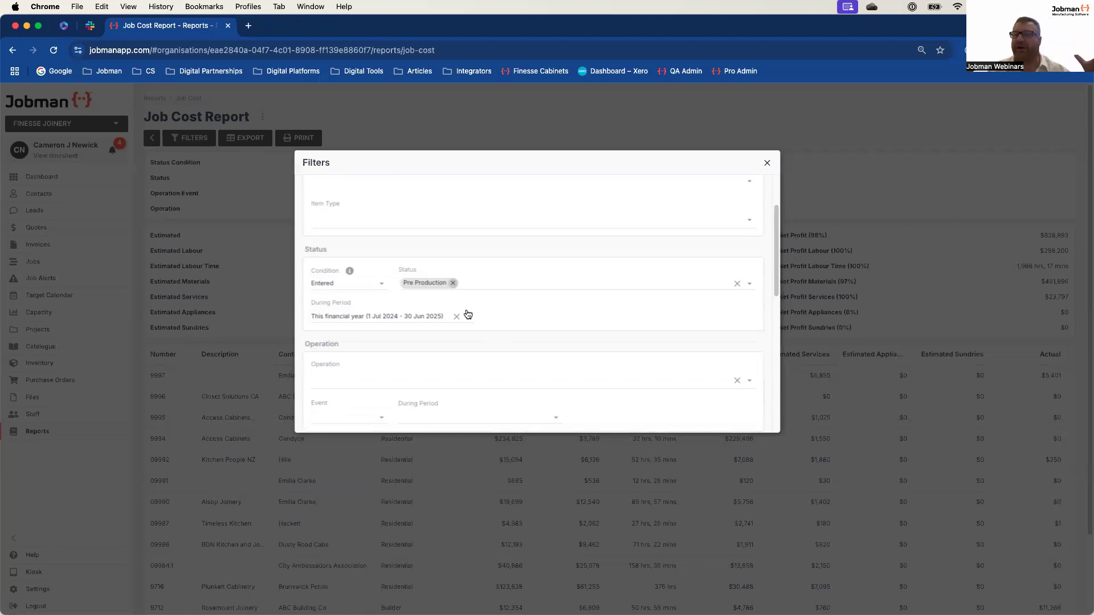
scroll(483, 312, down, 6)
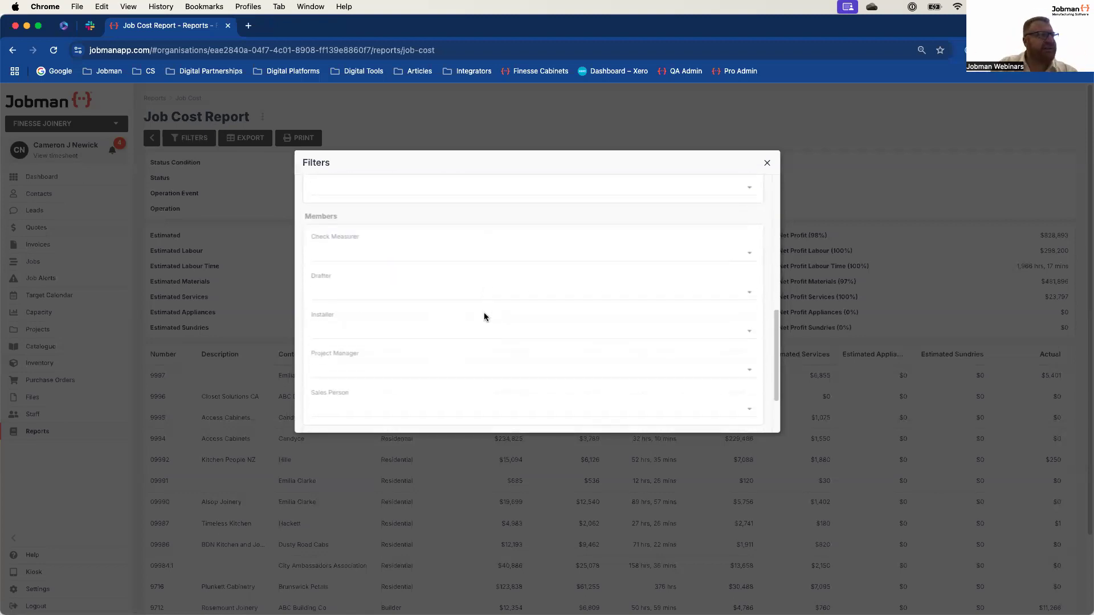
scroll(655, 244, up, 1)
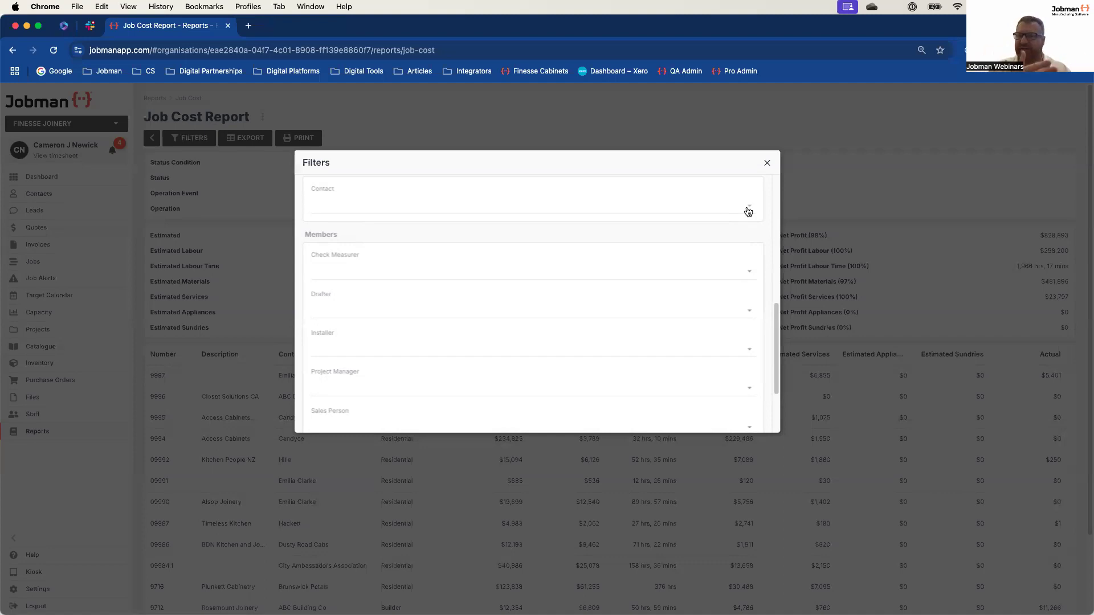
scroll(446, 249, down, 1)
scroll(455, 253, down, 1)
scroll(522, 291, up, 1)
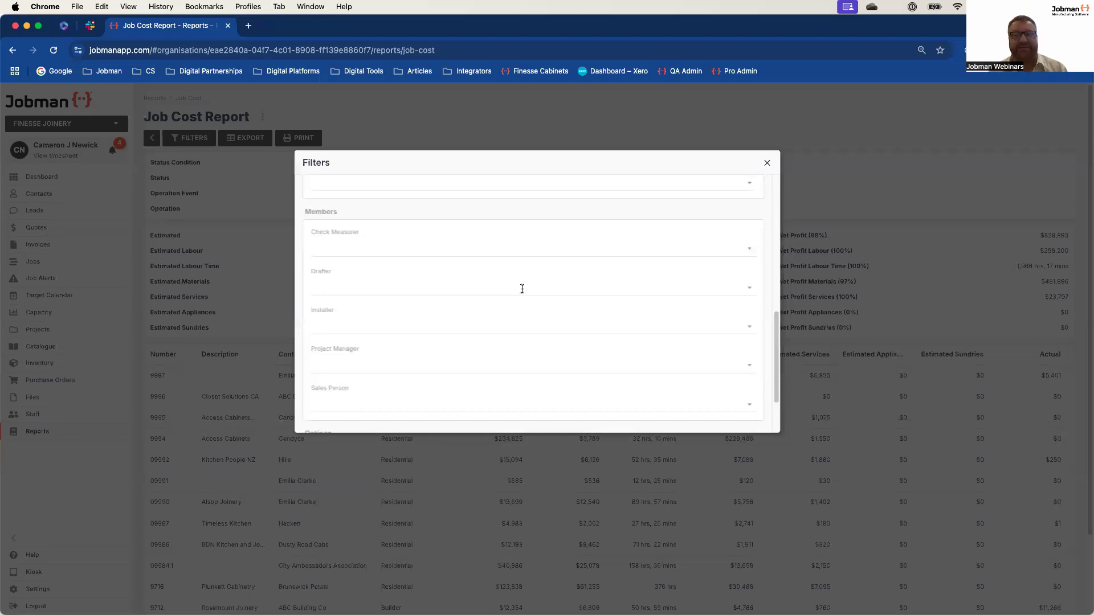
View the staff members available in the Installer filter without selecting one
scroll(521, 289, up, 5)
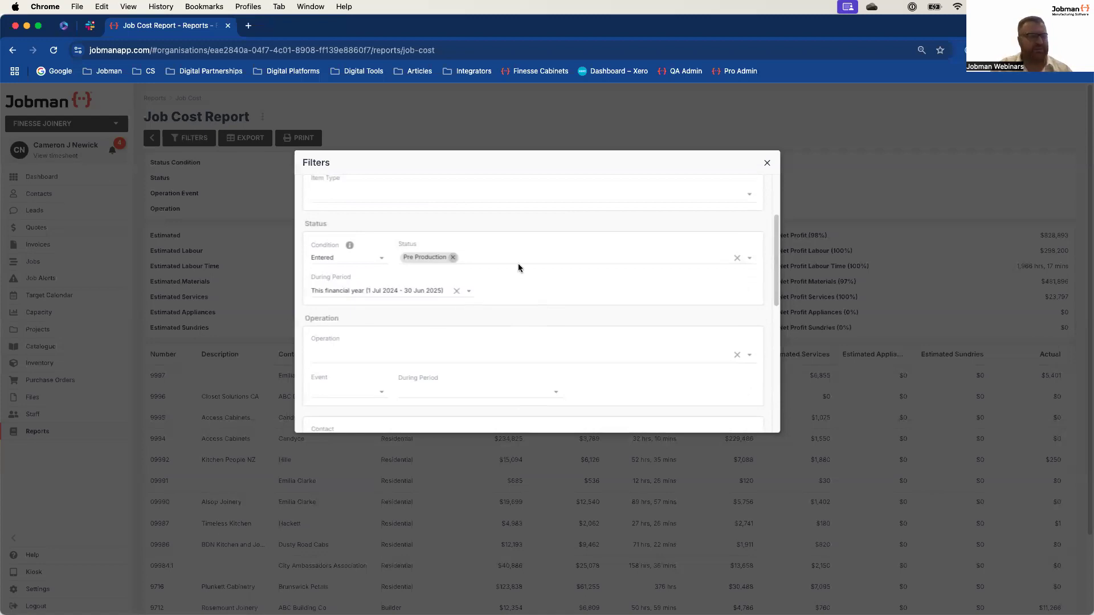
scroll(475, 326, down, 2)
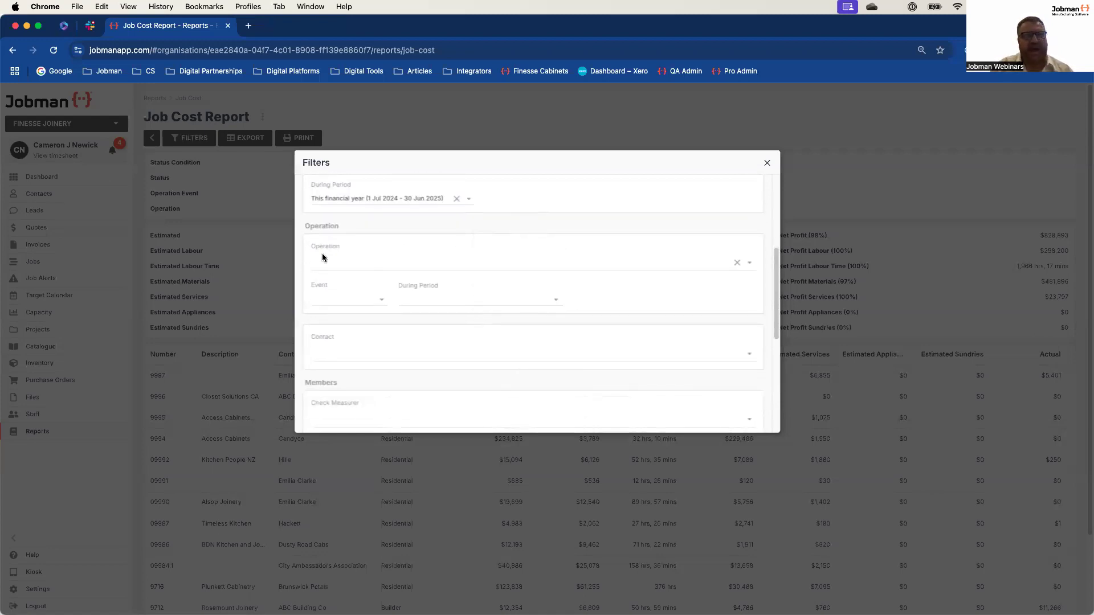
scroll(467, 293, down, 4)
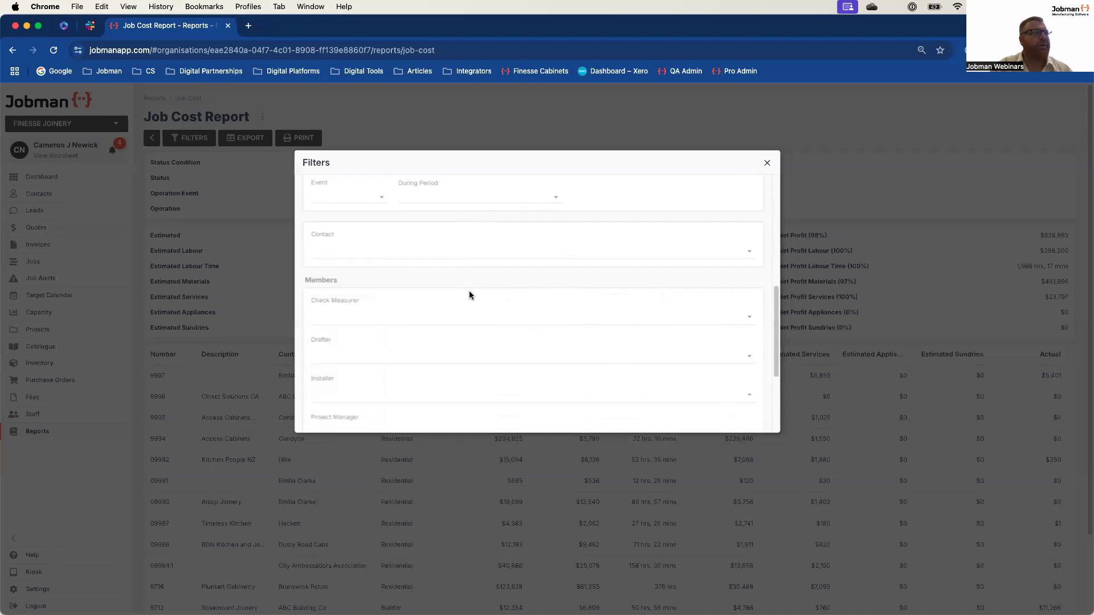
click(742, 342)
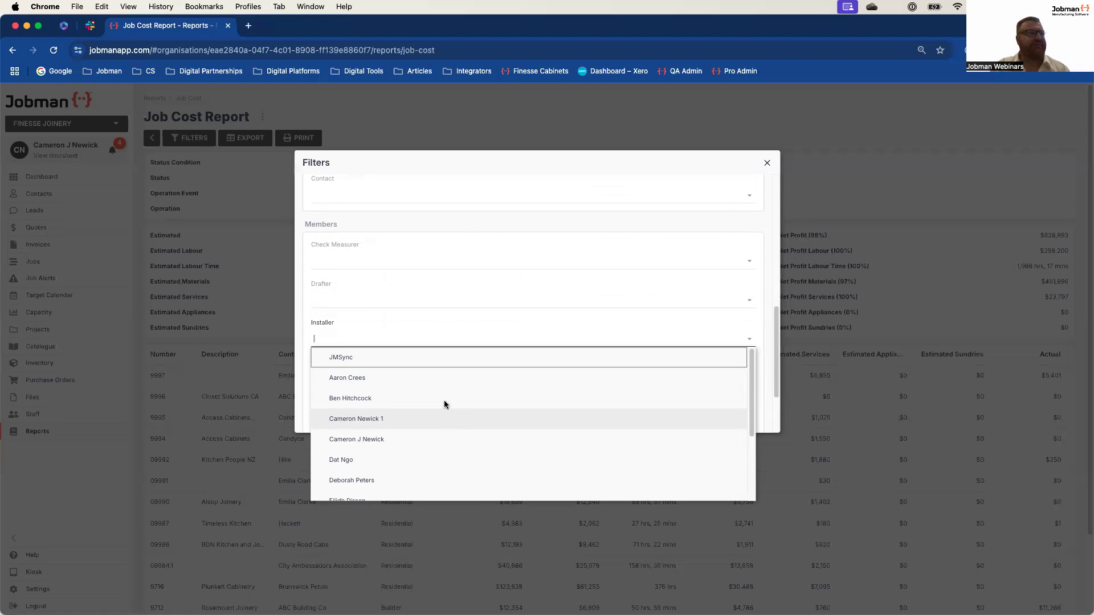
click(577, 224)
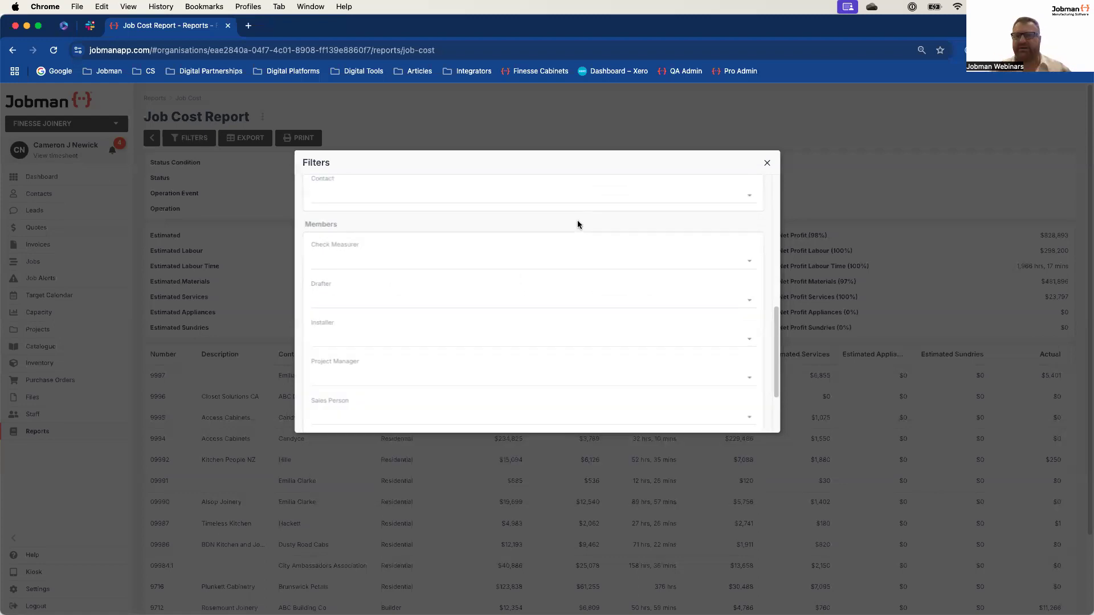
Turn the Hide work orders option on and back off
scroll(572, 236, down, 1)
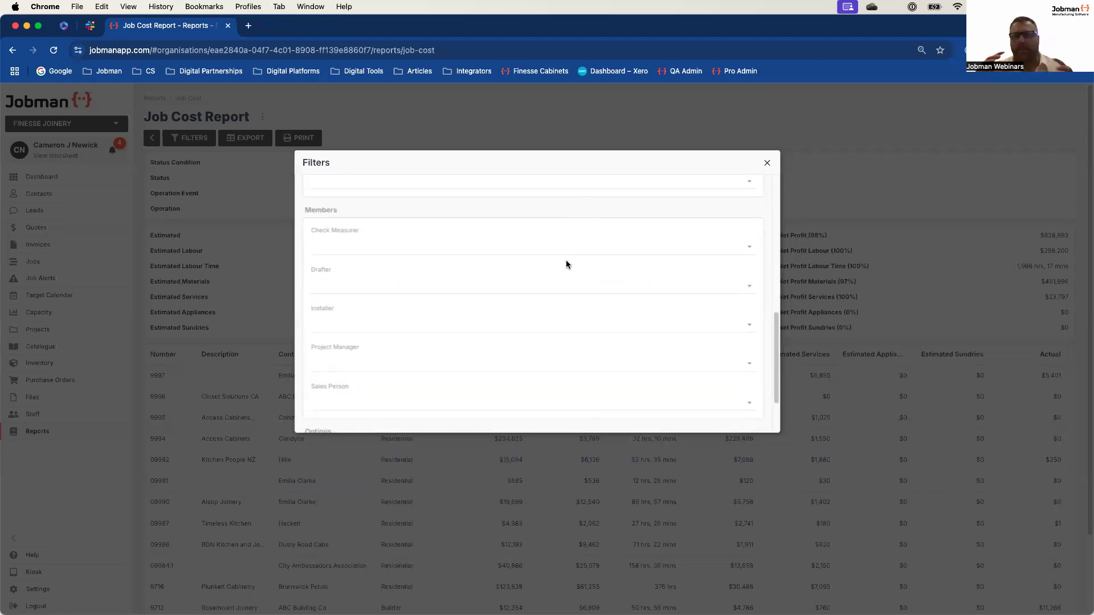
scroll(562, 296, down, 3)
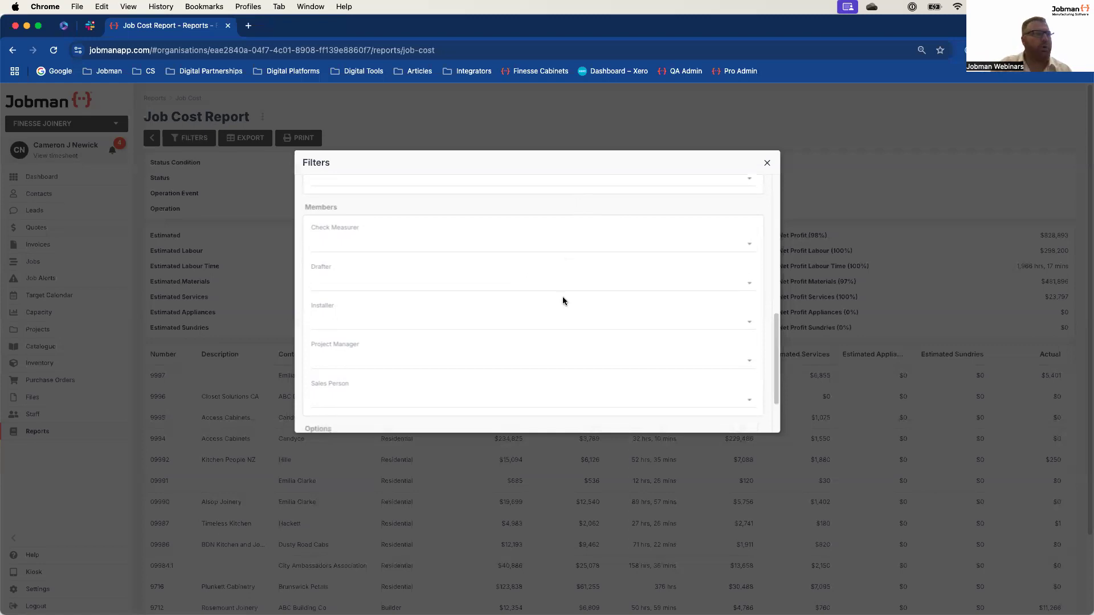
scroll(574, 314, down, 2)
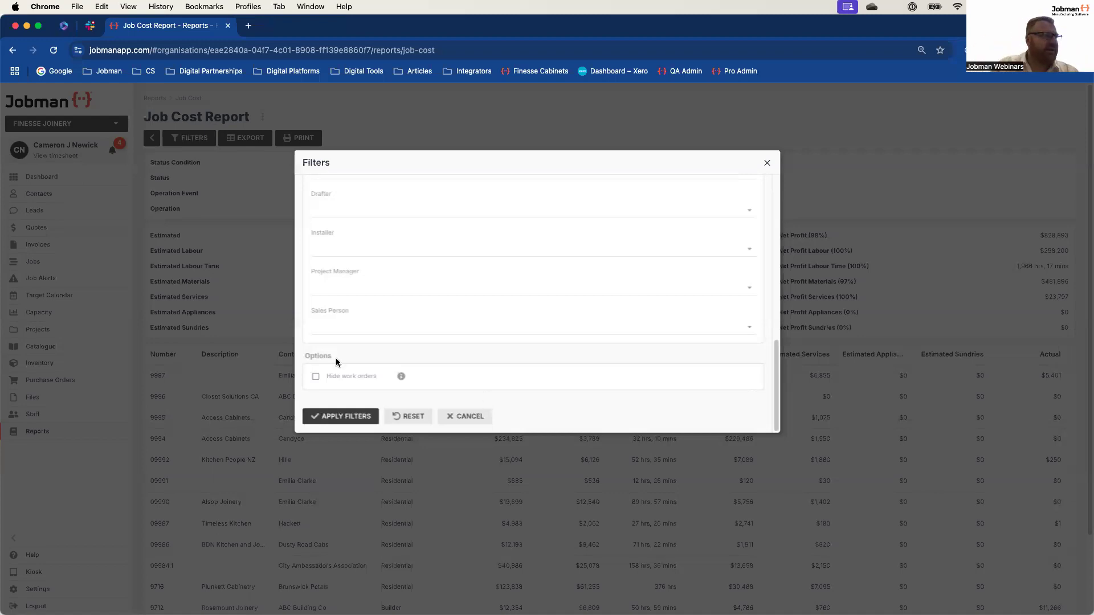
click(315, 377)
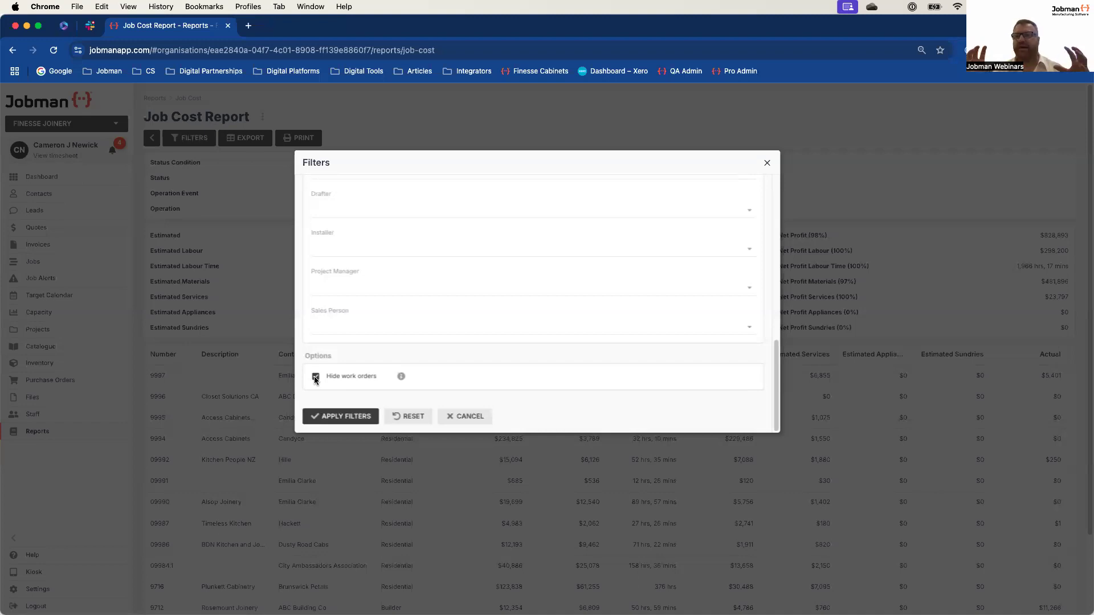
click(315, 377)
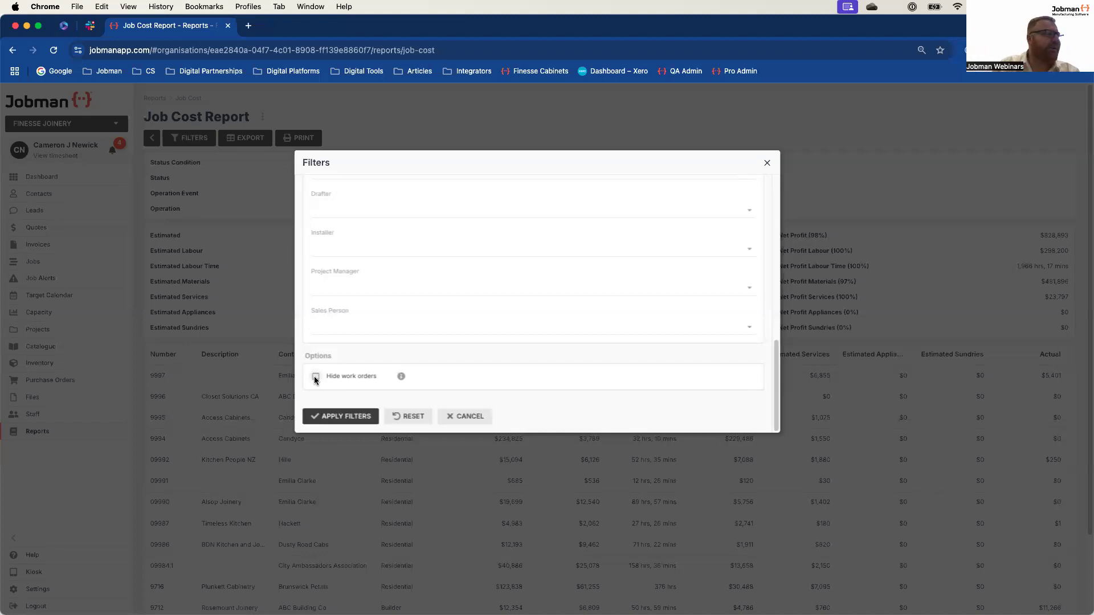
Apply the Job Cost report filters and review the estimated, actual and net profit columns for the listed jobs
click(347, 419)
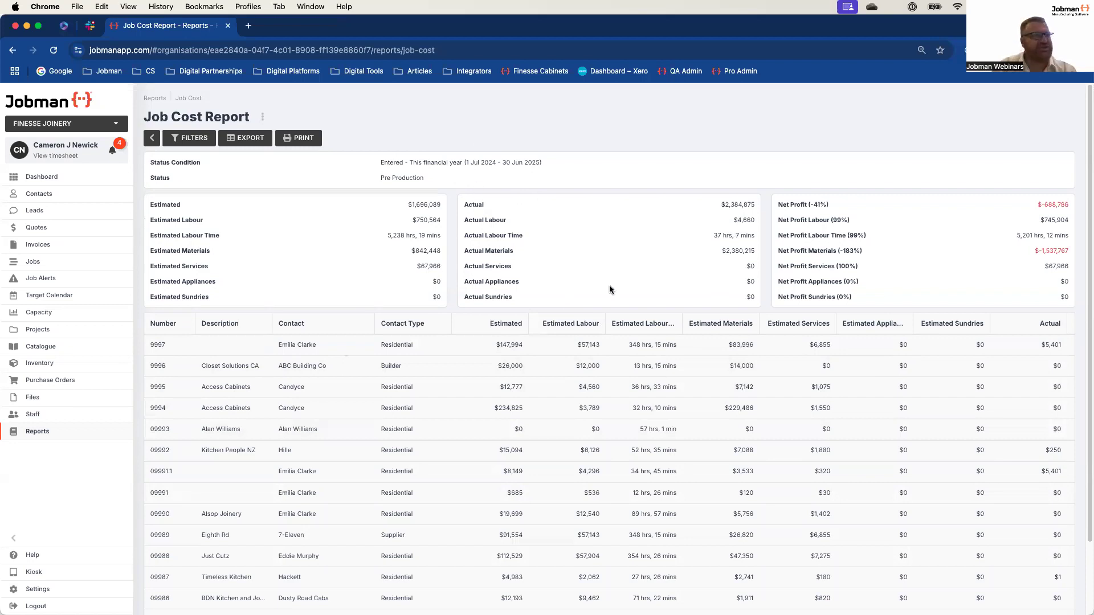
scroll(536, 401, down, 3)
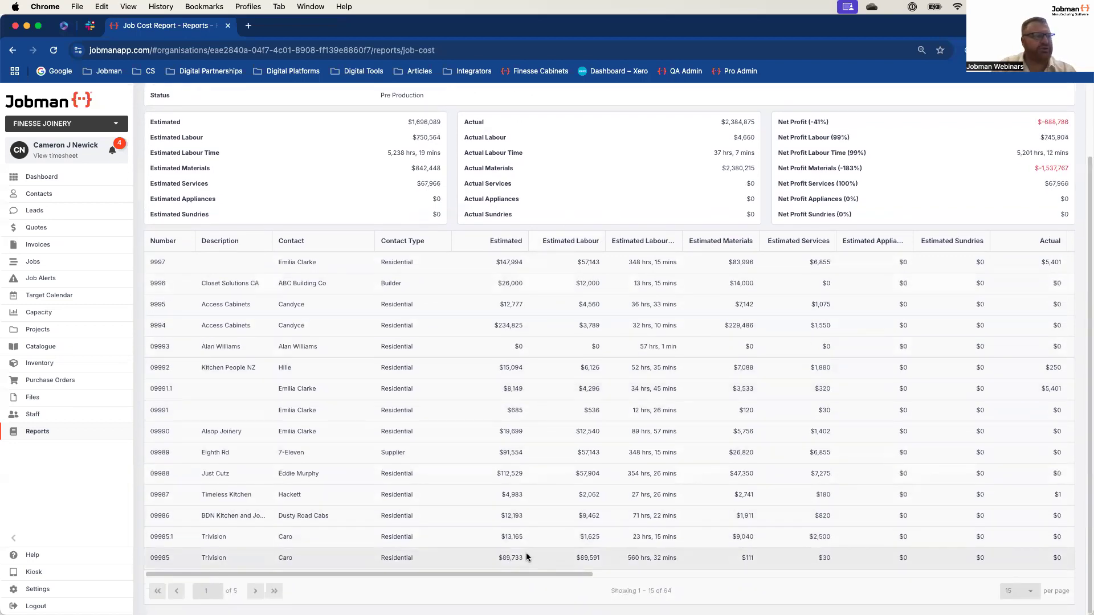
drag(532, 575, 1003, 571)
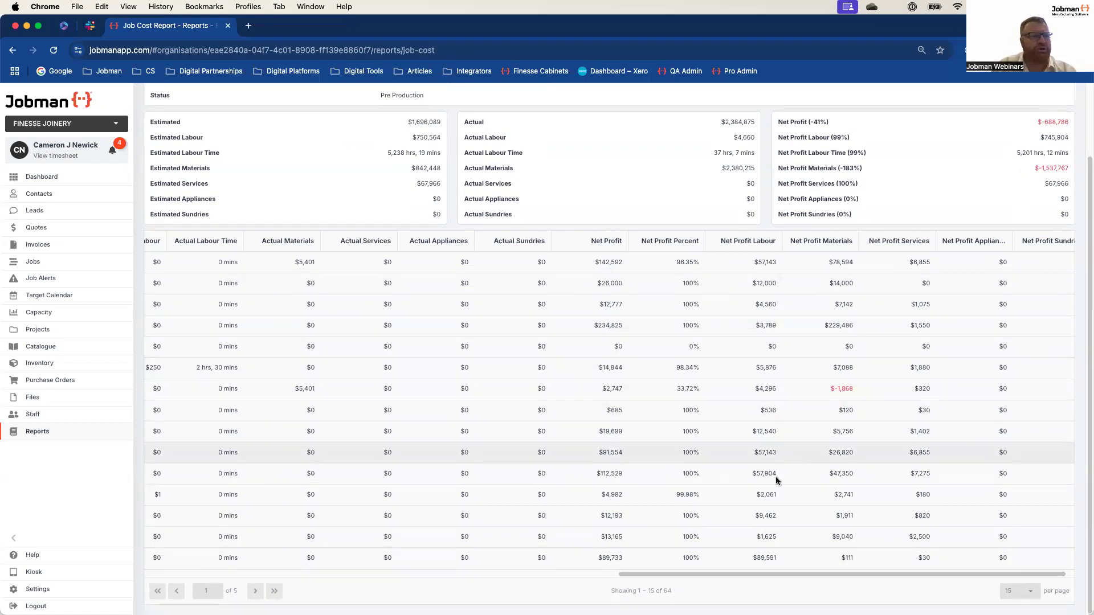
drag(760, 573, 285, 575)
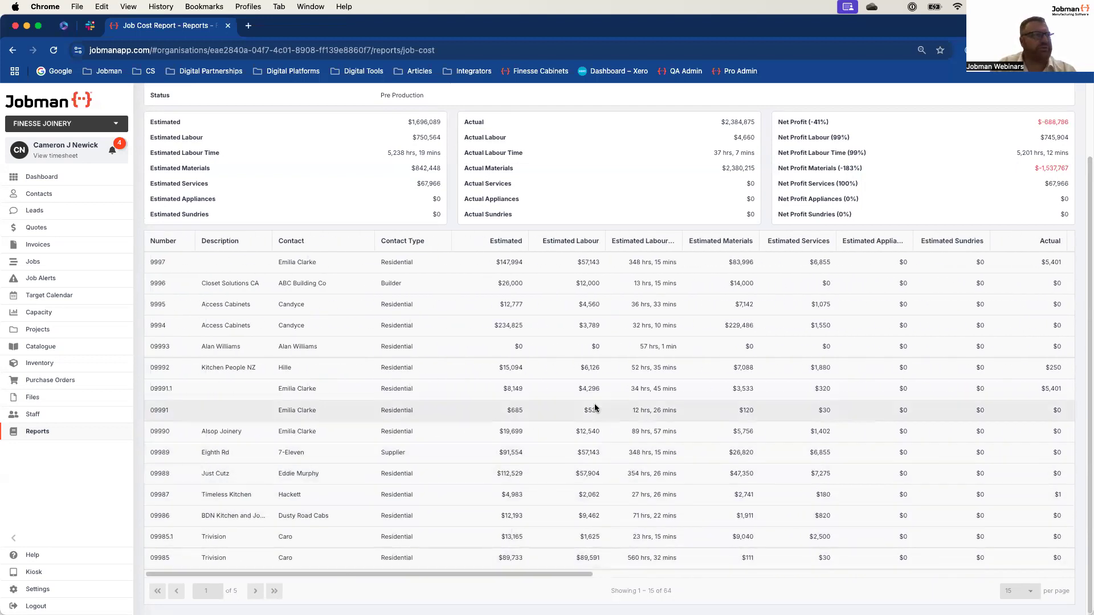
Increase the number of jobs shown per page in the Job Cost report
click(1019, 581)
click(1018, 577)
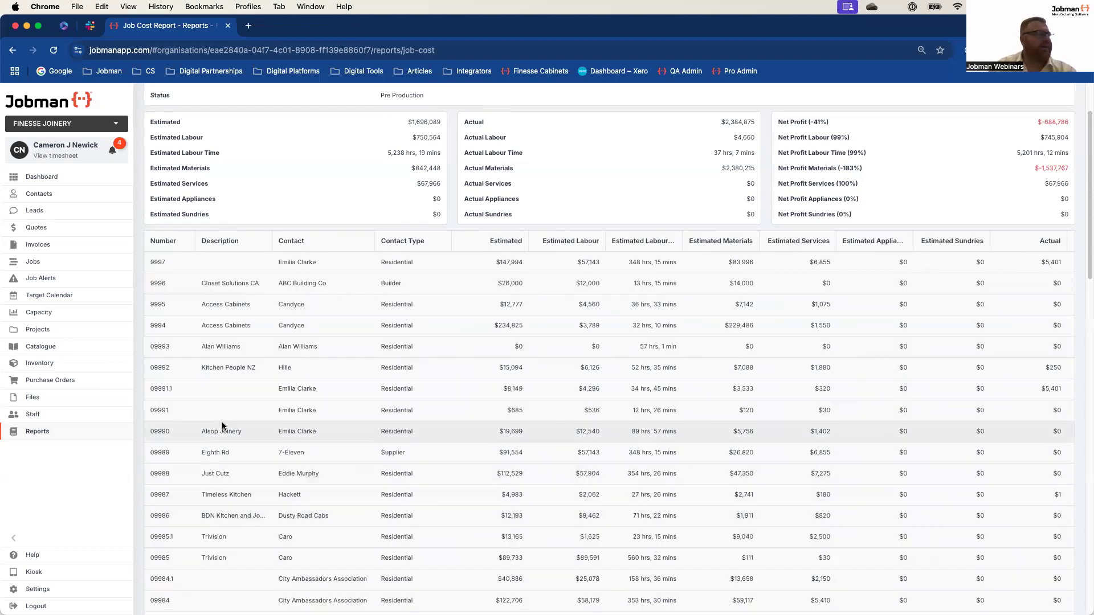
Open the cost breakdown of job 09993 and examine its operation and material figures
click(158, 348)
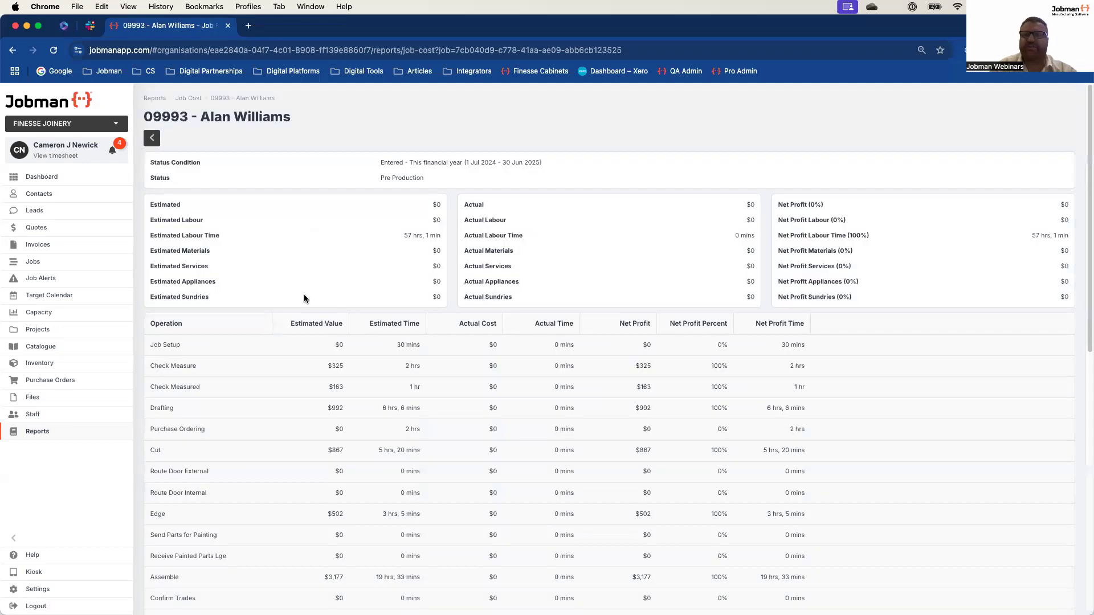
scroll(319, 370, down, 5)
scroll(358, 429, down, 10)
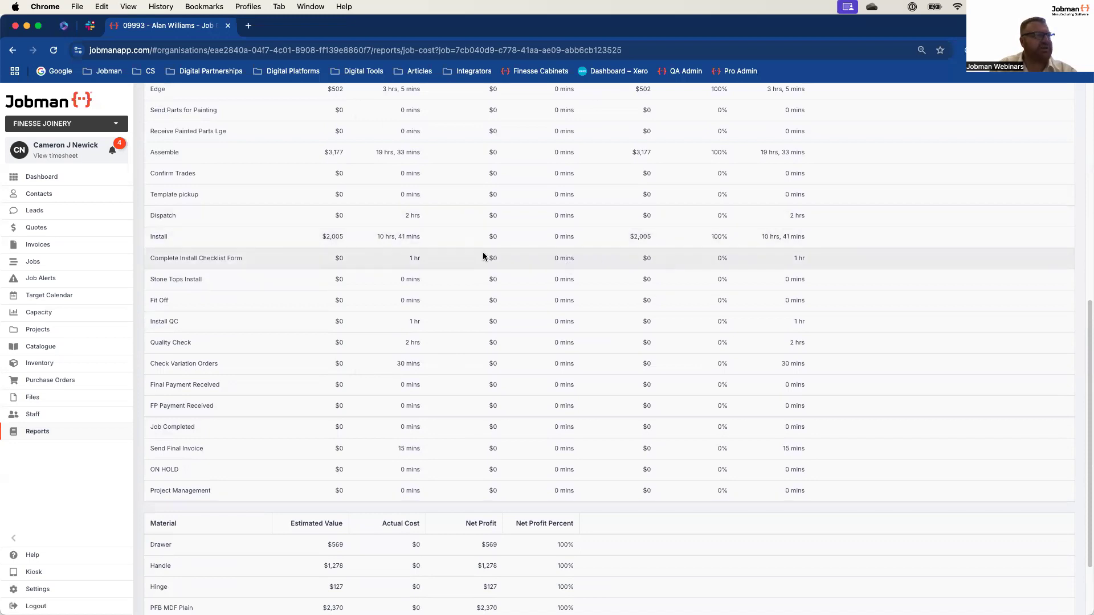
scroll(566, 416, down, 3)
scroll(490, 547, up, 18)
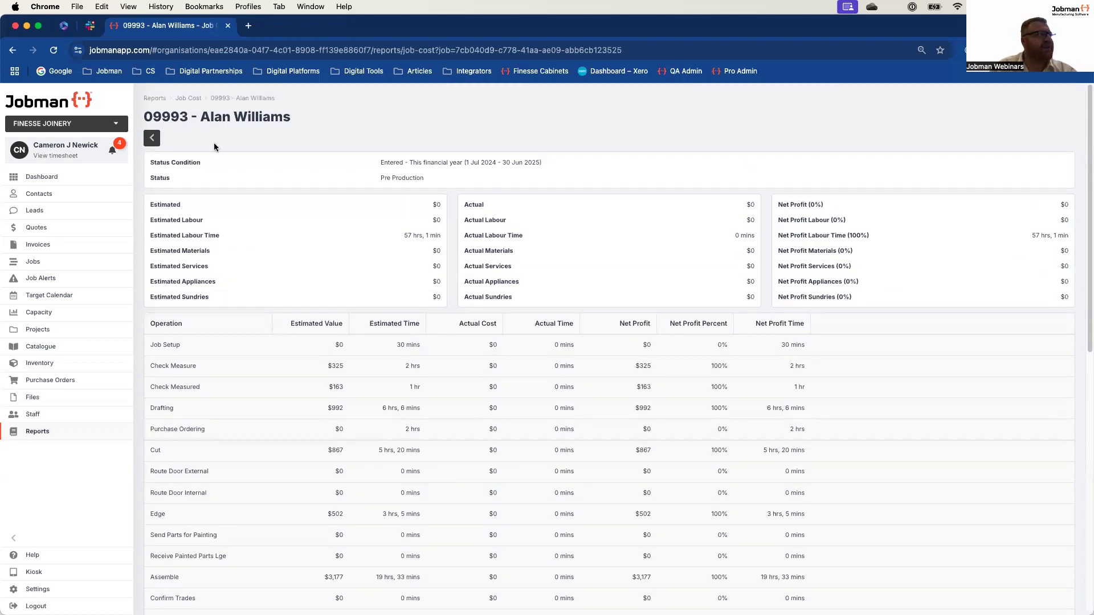
Return to the Job Cost report and look across the jobs' columns for one with actual labour recorded
click(194, 100)
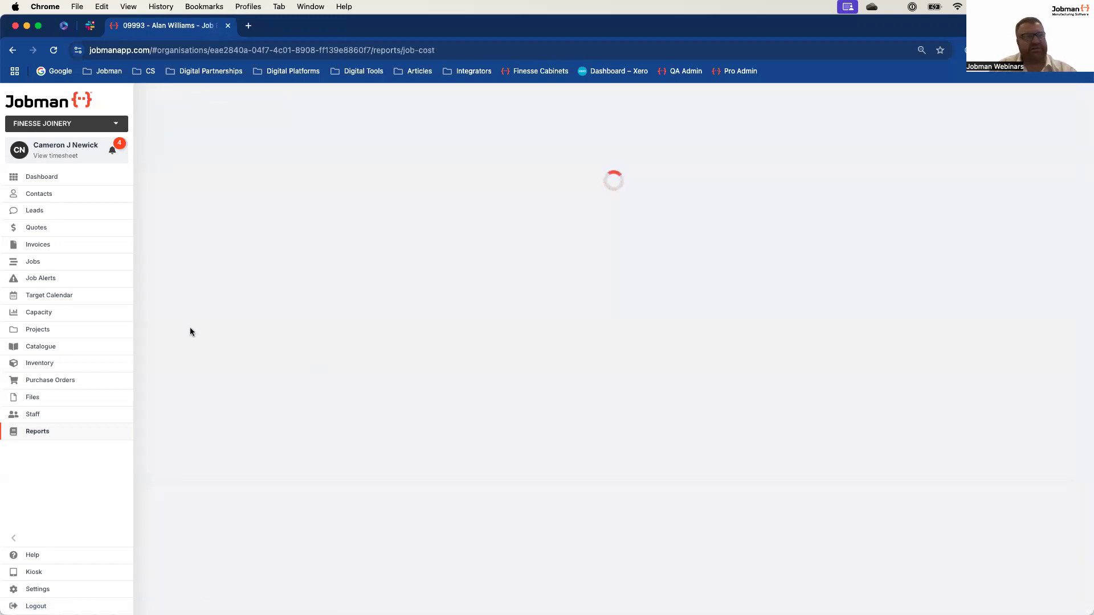
scroll(558, 449, right, 10)
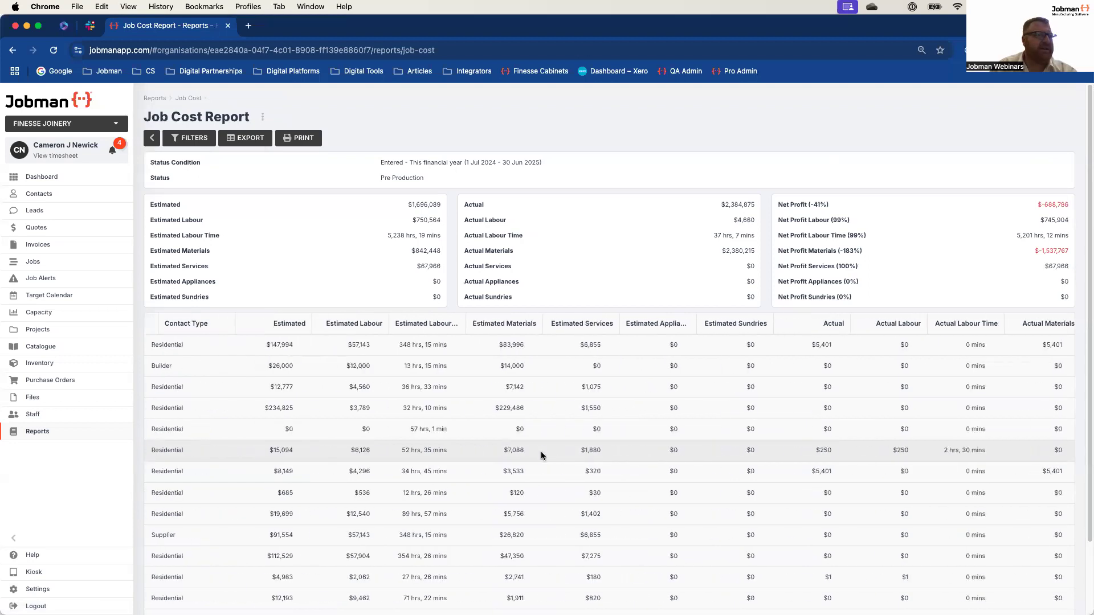
scroll(662, 462, left, 10)
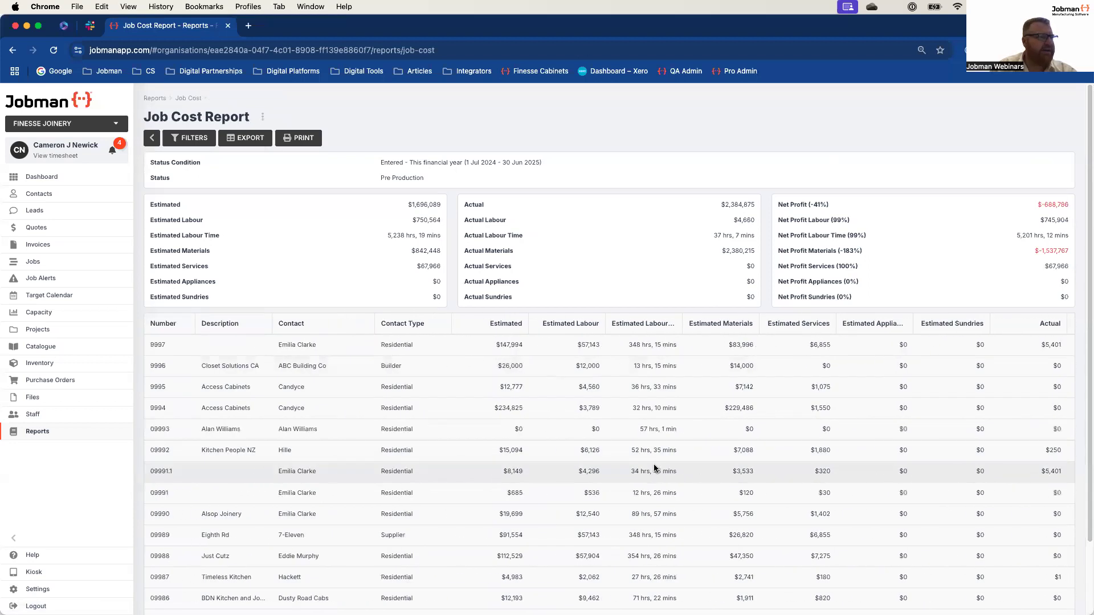
Open the cost breakdown of job 09992 - Kitchen People NZ and examine its operations, materials and services
click(163, 450)
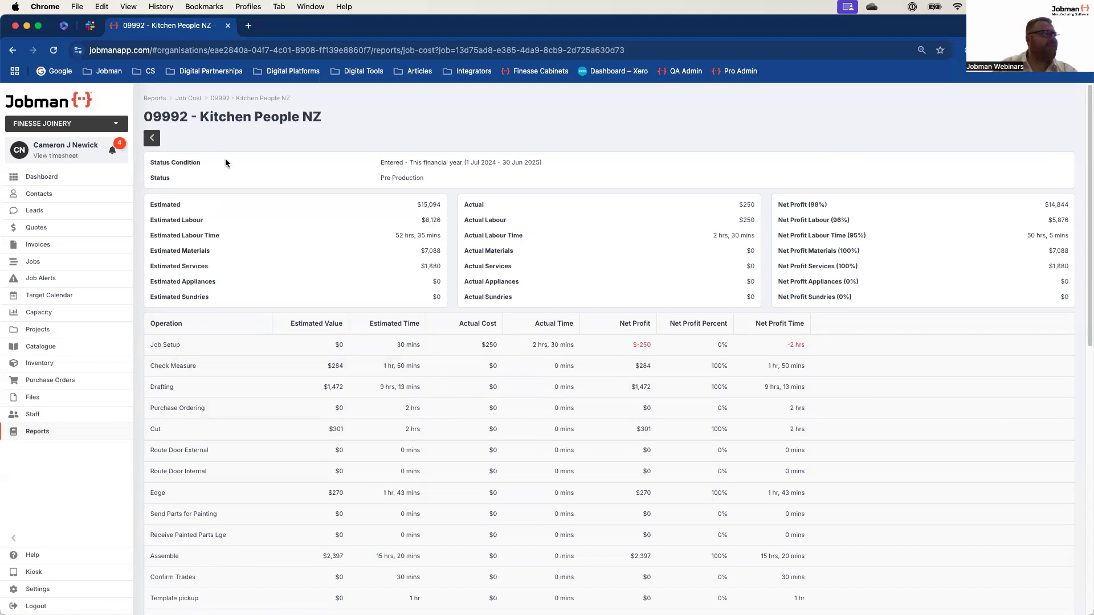
scroll(303, 314, down, 1)
scroll(304, 327, down, 10)
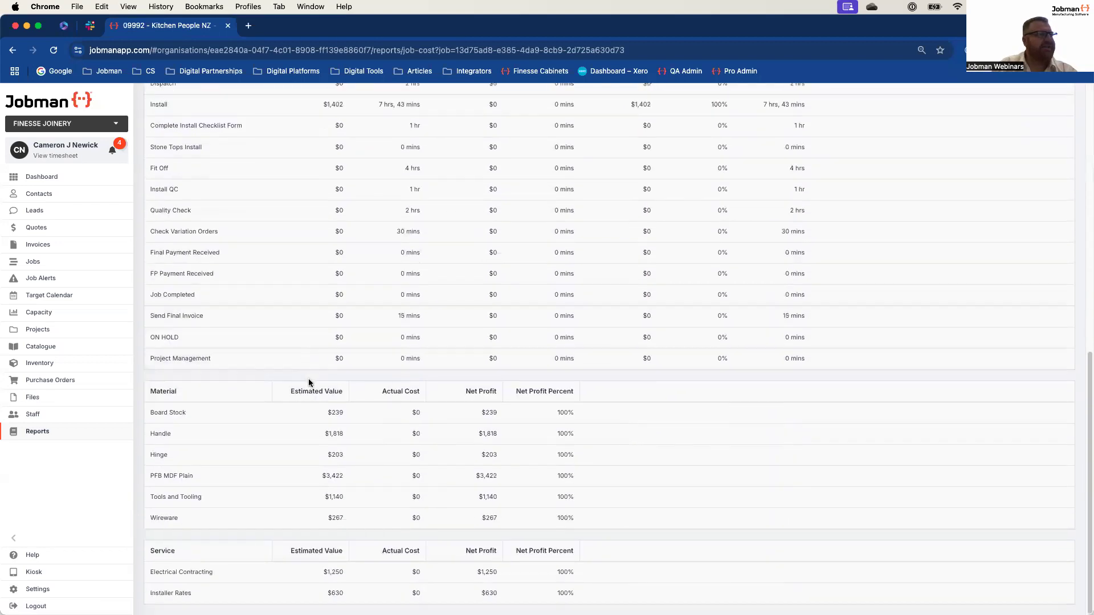
scroll(332, 511, up, 12)
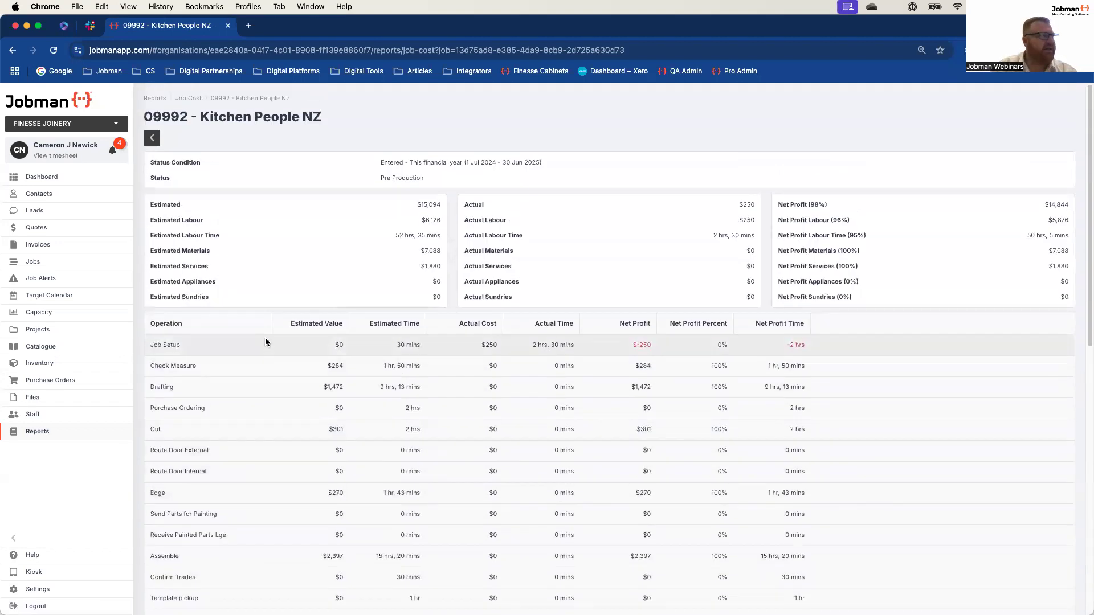
scroll(258, 362, down, 10)
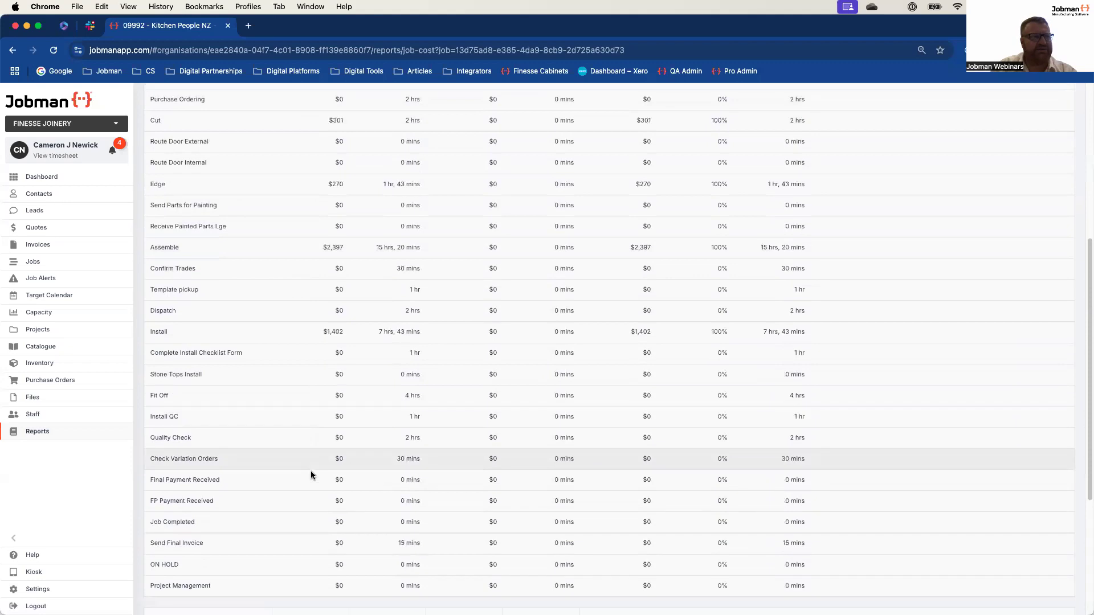
scroll(349, 490, down, 1)
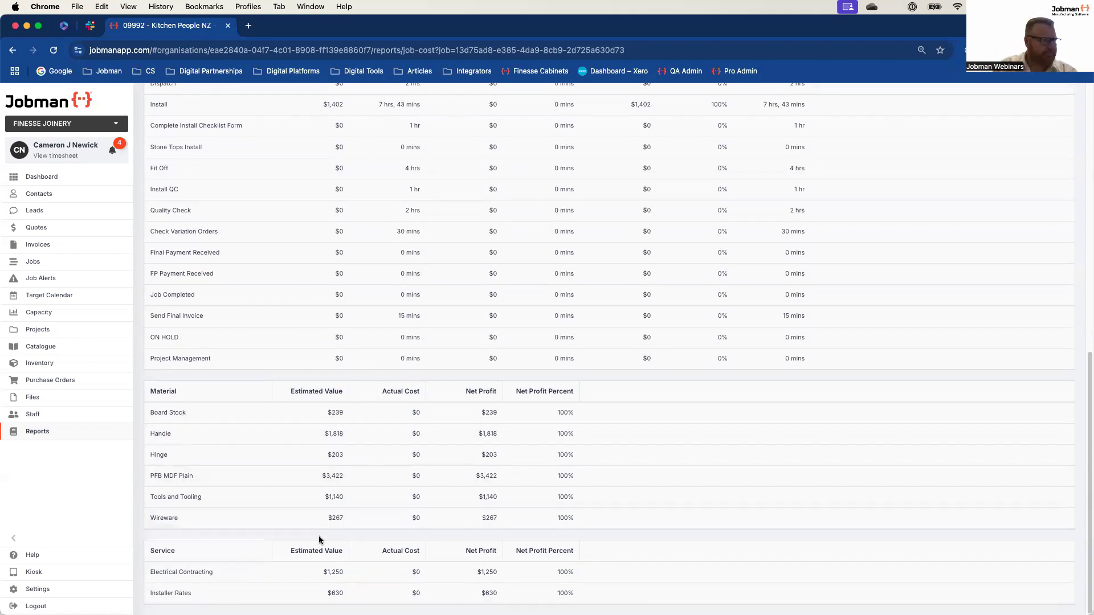
scroll(508, 516, up, 10)
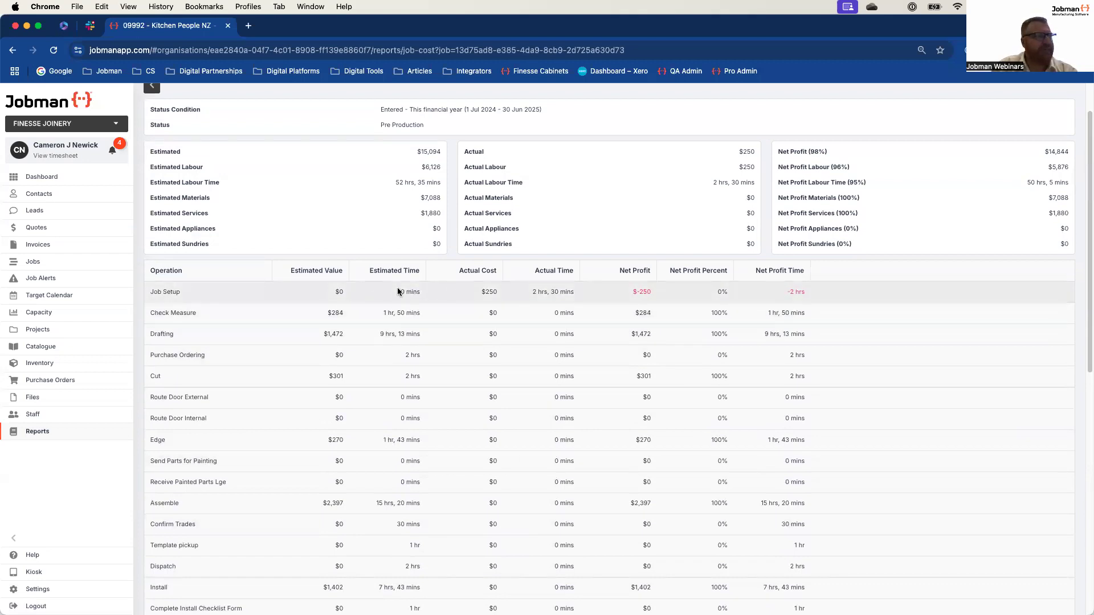
Open the Effort report behind the Job Setup actual time without restoring earlier filters, and expand the staff member's timesheet entries
click(566, 293)
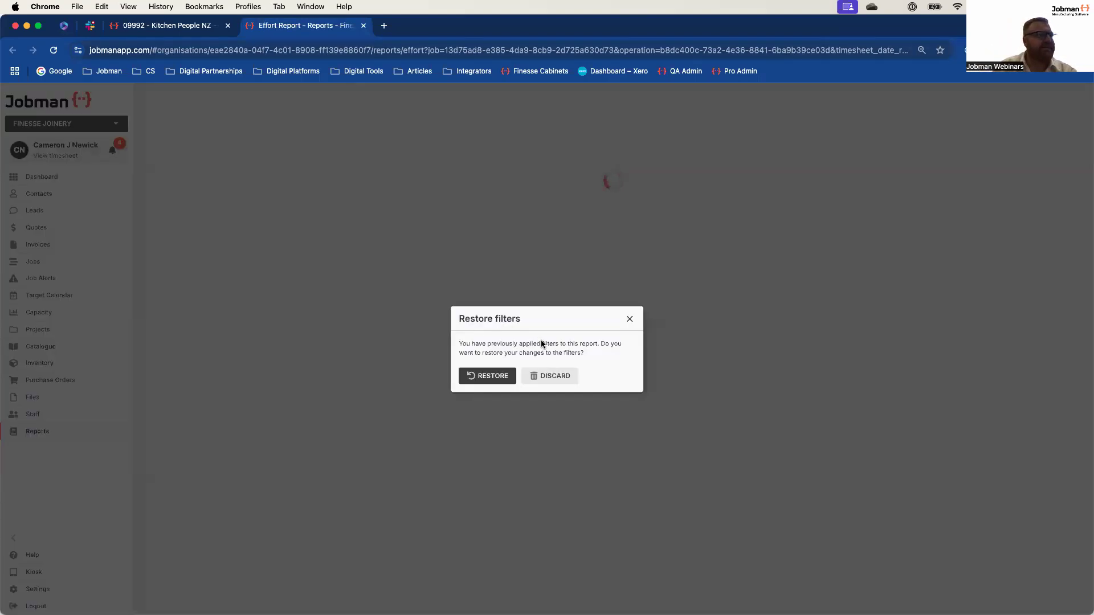
click(629, 319)
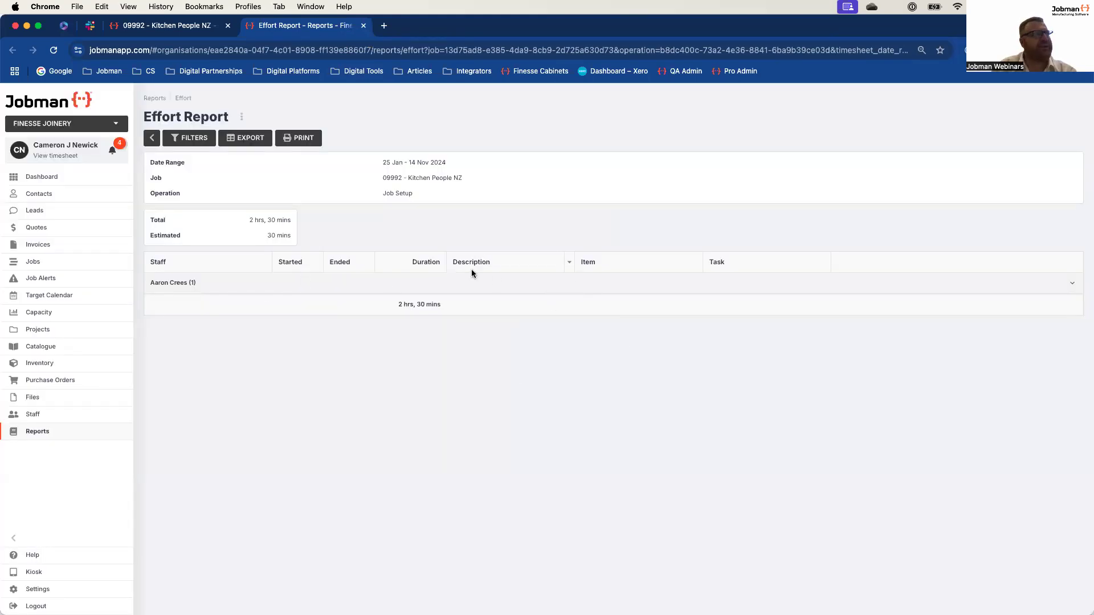
click(1072, 284)
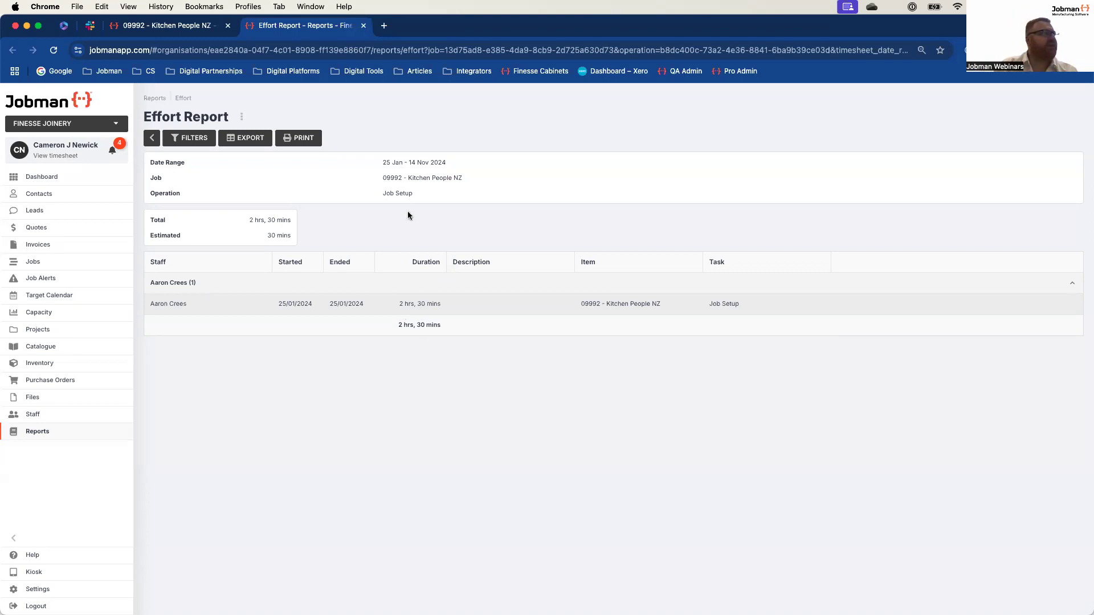
Compare the job's cost breakdown with the Job Setup effort entries, closing the separate Effort report when done
click(154, 24)
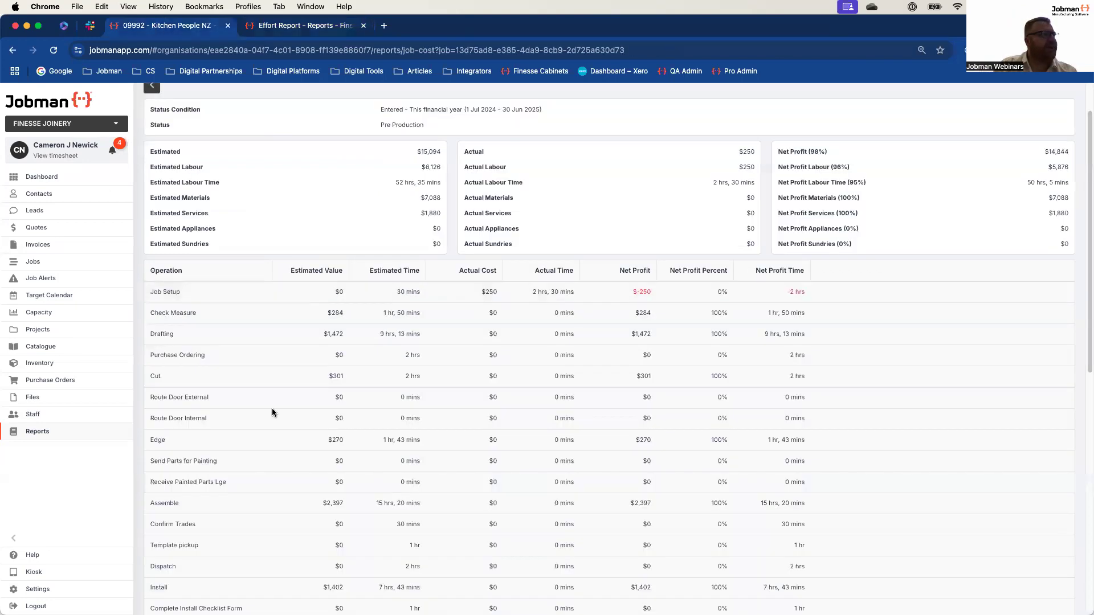
click(315, 33)
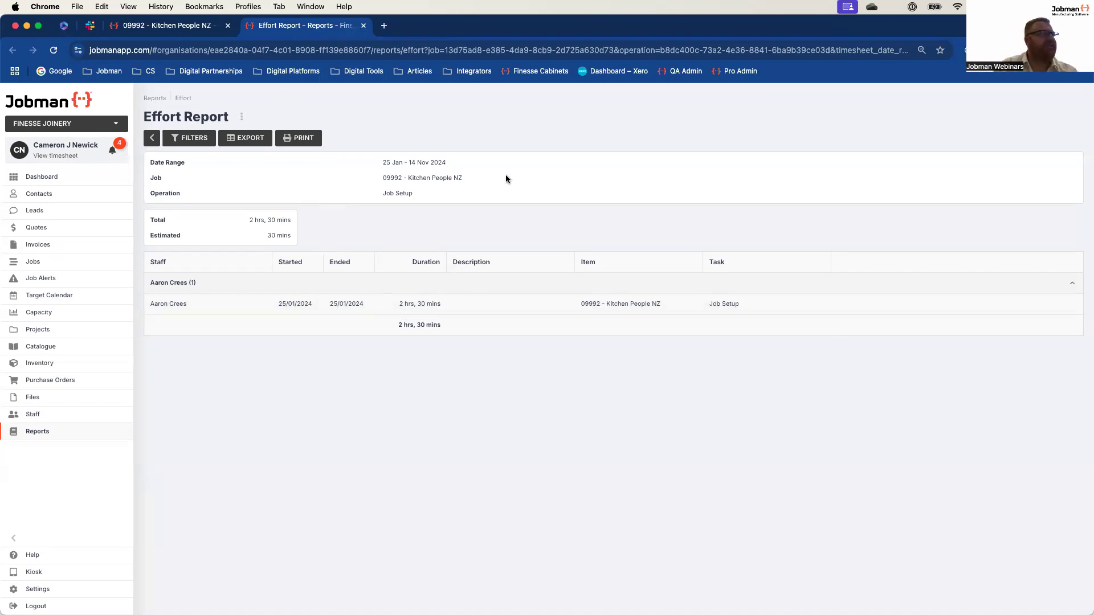
click(364, 26)
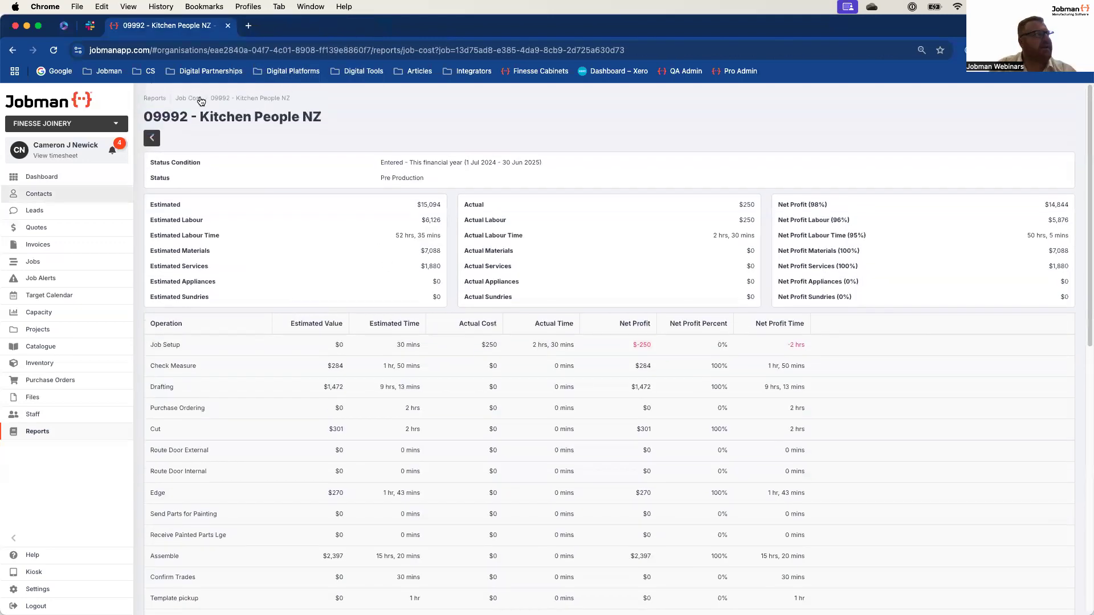
Open the standard Effort report from the reports list, discarding its previously applied filters
click(155, 99)
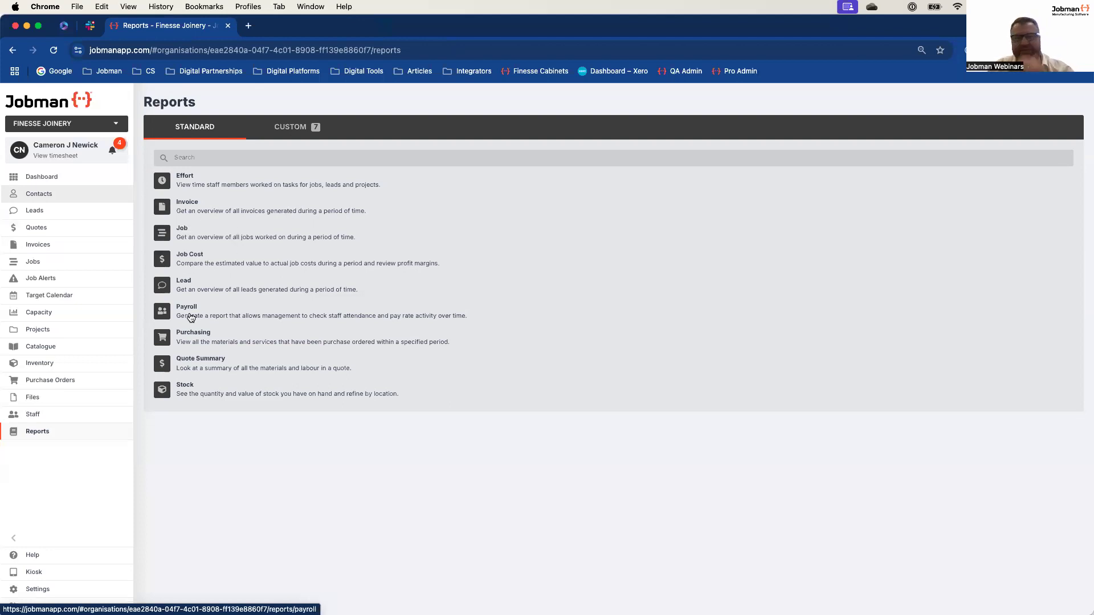
click(184, 181)
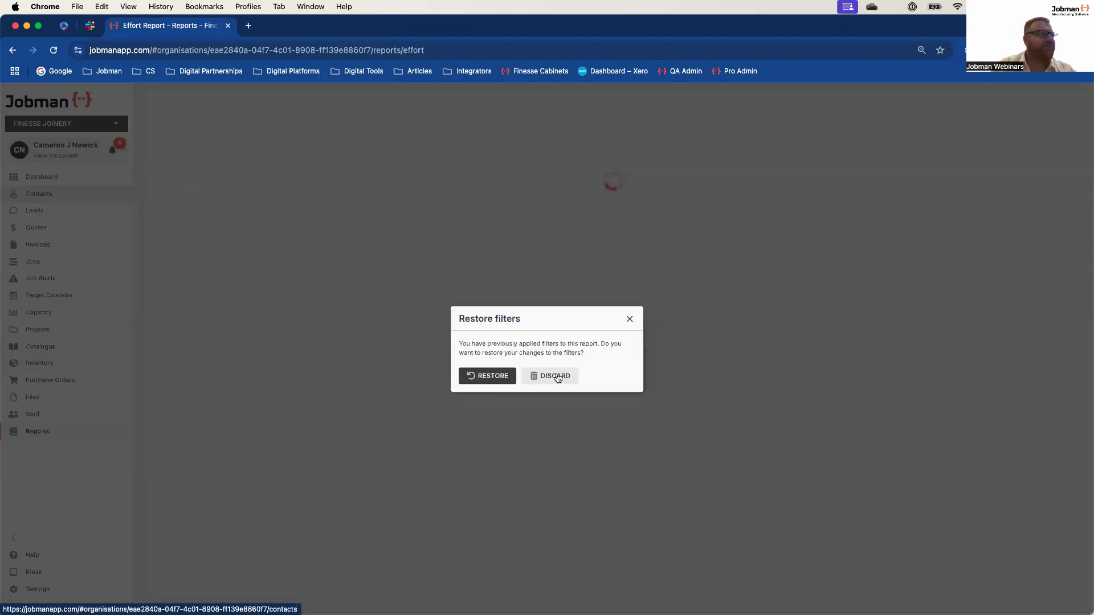
click(556, 376)
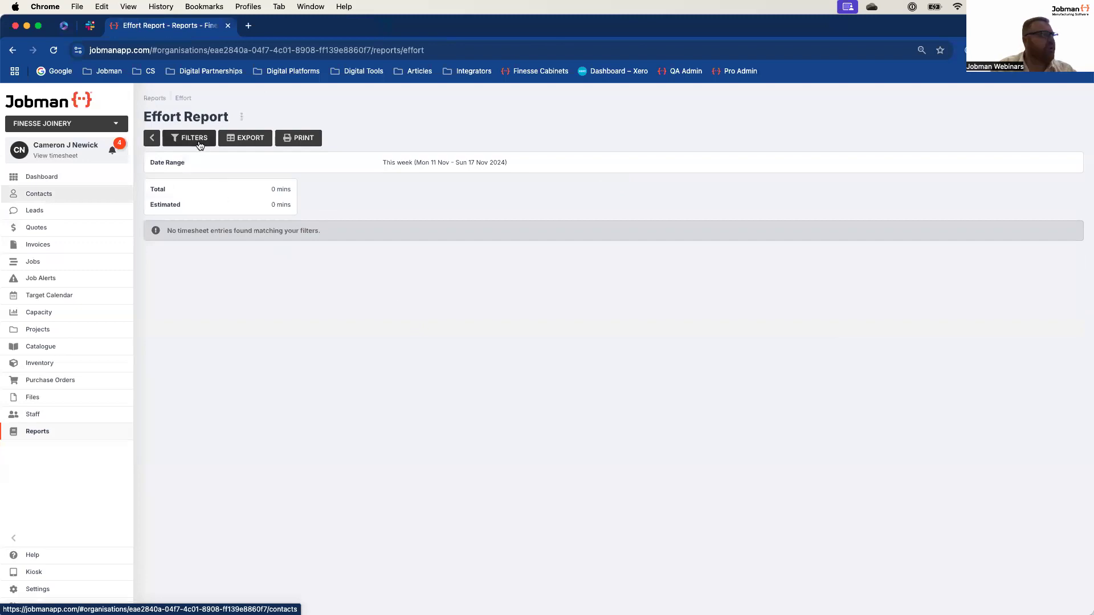
Set the Effort report's date range filter to This financial year (1 Jul 2024 - 30 Jun 2025)
click(177, 137)
click(471, 213)
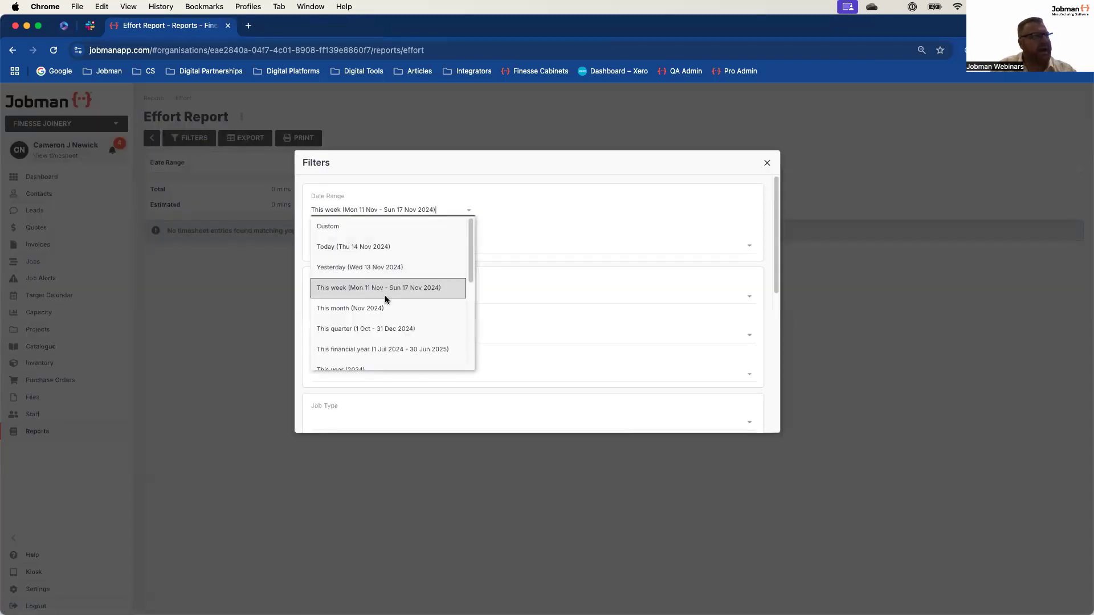
click(378, 350)
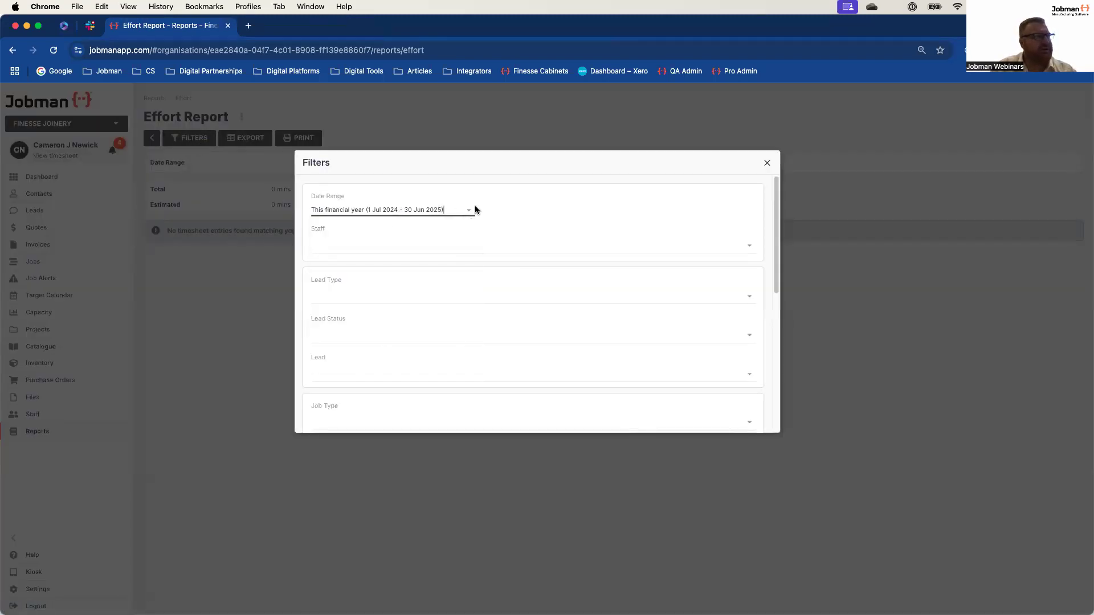
Look through the Staff, Lead, Job, Project and Operation filters without choosing any, and apply the filters to the Effort report
click(752, 250)
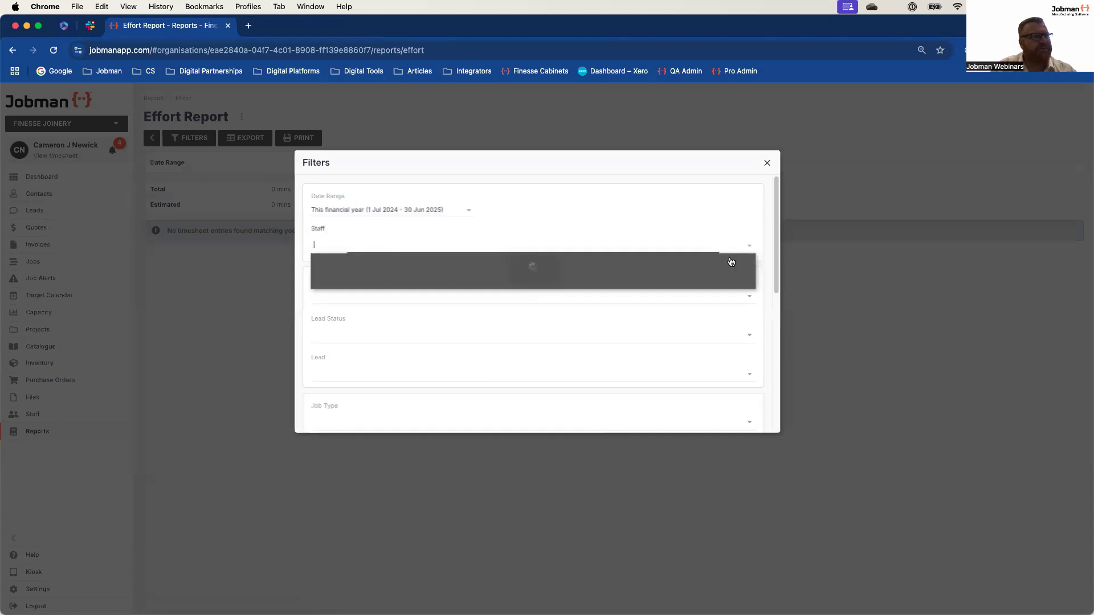
click(630, 161)
scroll(434, 279, down, 1)
scroll(434, 279, down, 5)
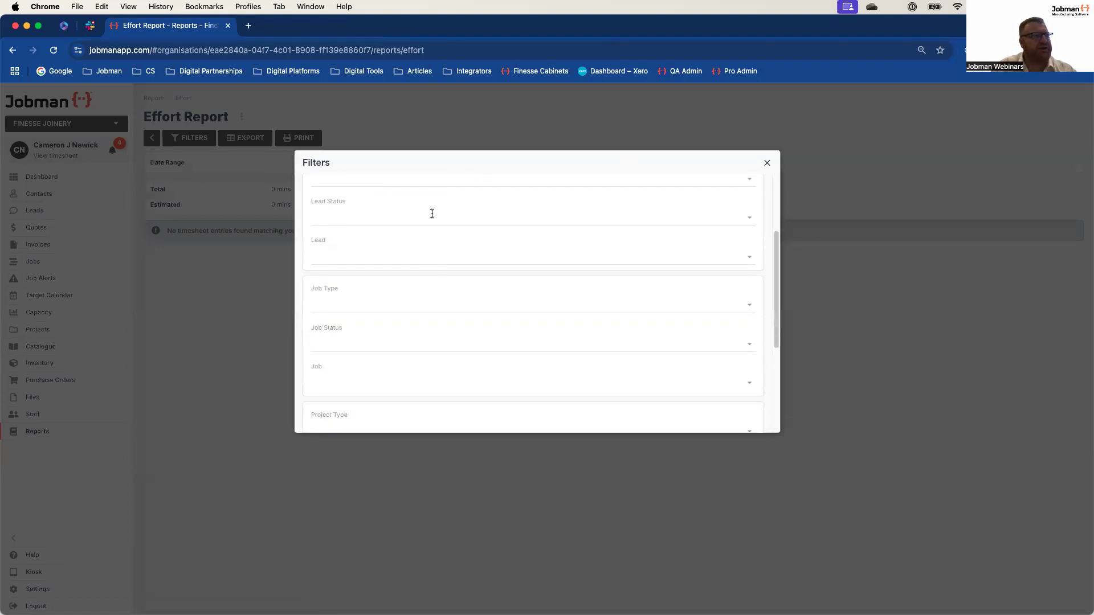
click(747, 379)
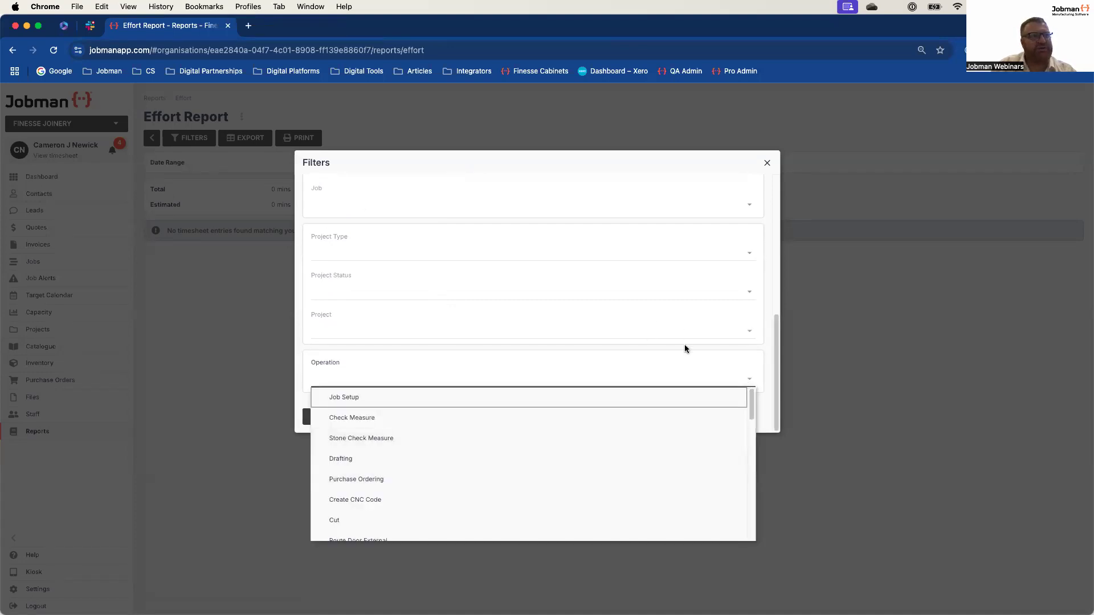
click(712, 346)
click(347, 417)
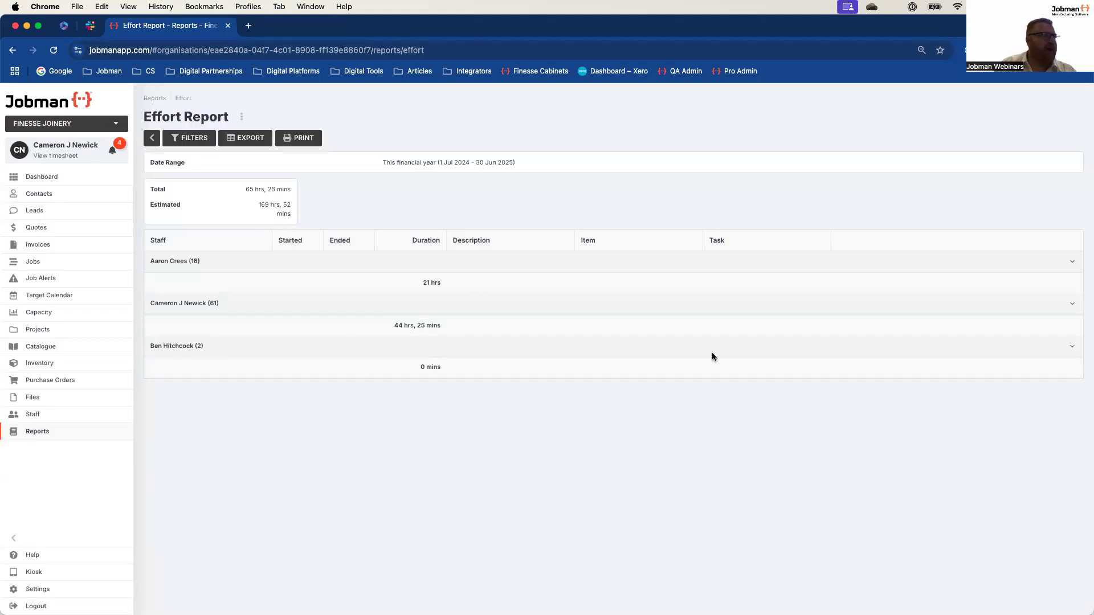
Expand the first staff member's timesheet entries, review the durations and tasks, and return to the list of reports
click(1071, 262)
scroll(566, 463, down, 3)
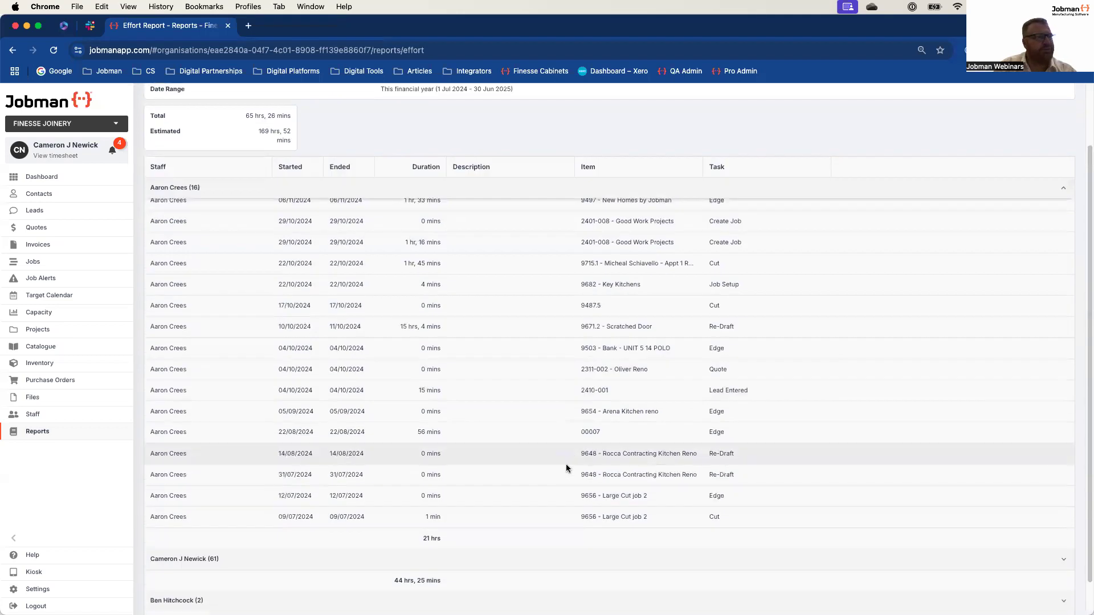
scroll(540, 338, up, 3)
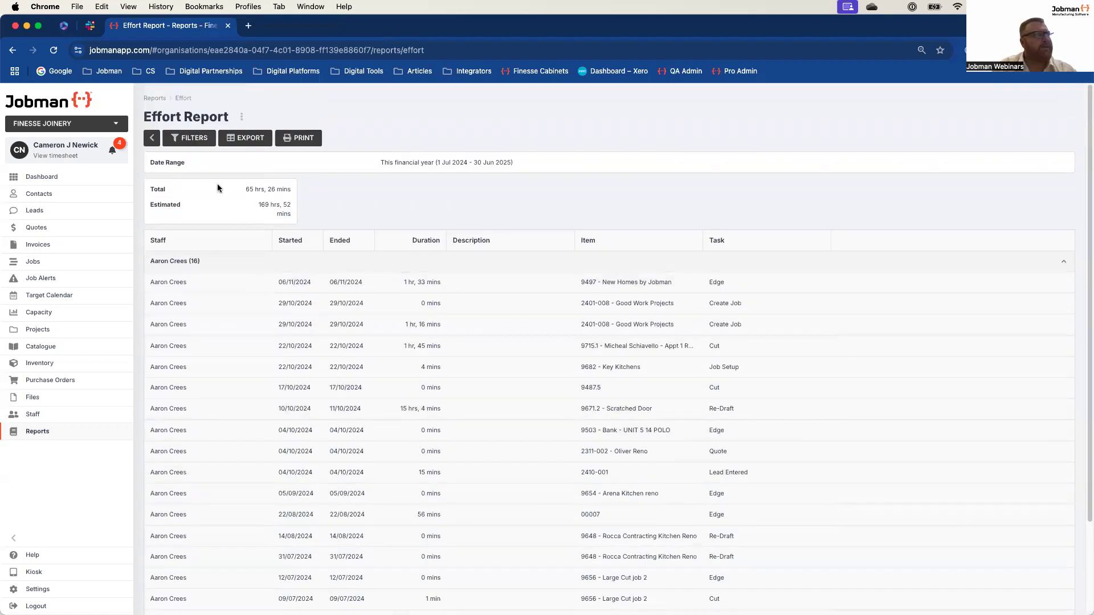
click(155, 98)
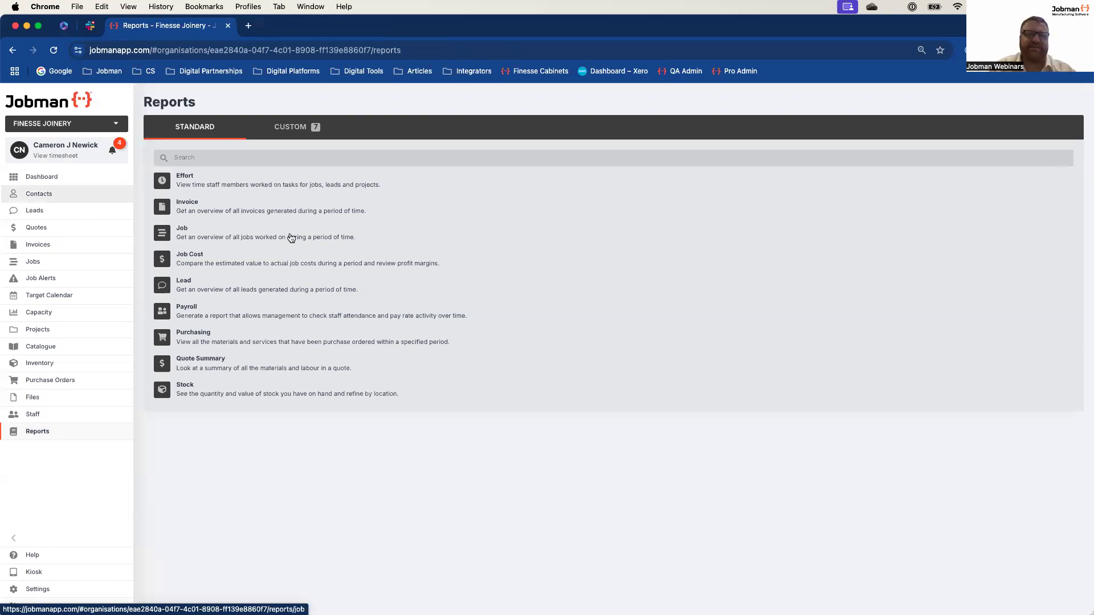
Open the standard Stock report, restore its previously applied filters, and look across the report's columns
click(185, 392)
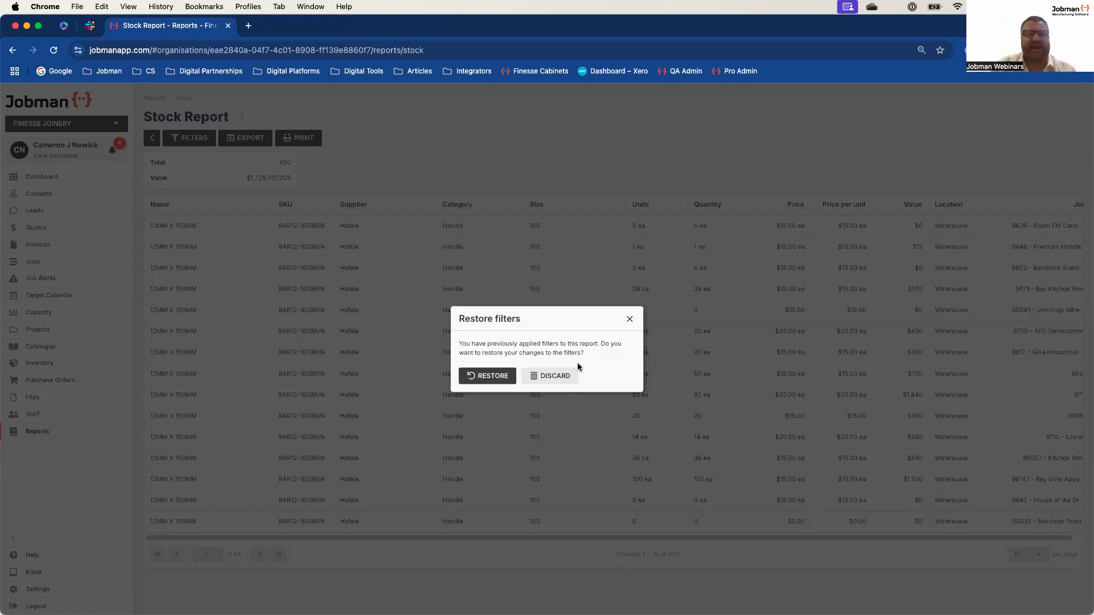
click(486, 381)
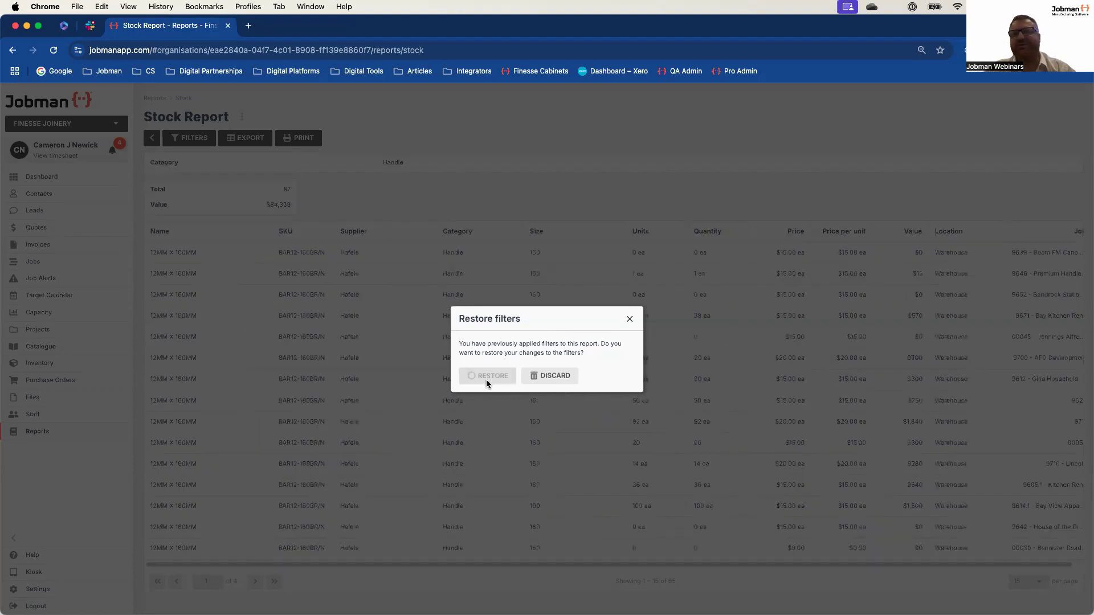
scroll(486, 383, right, 2)
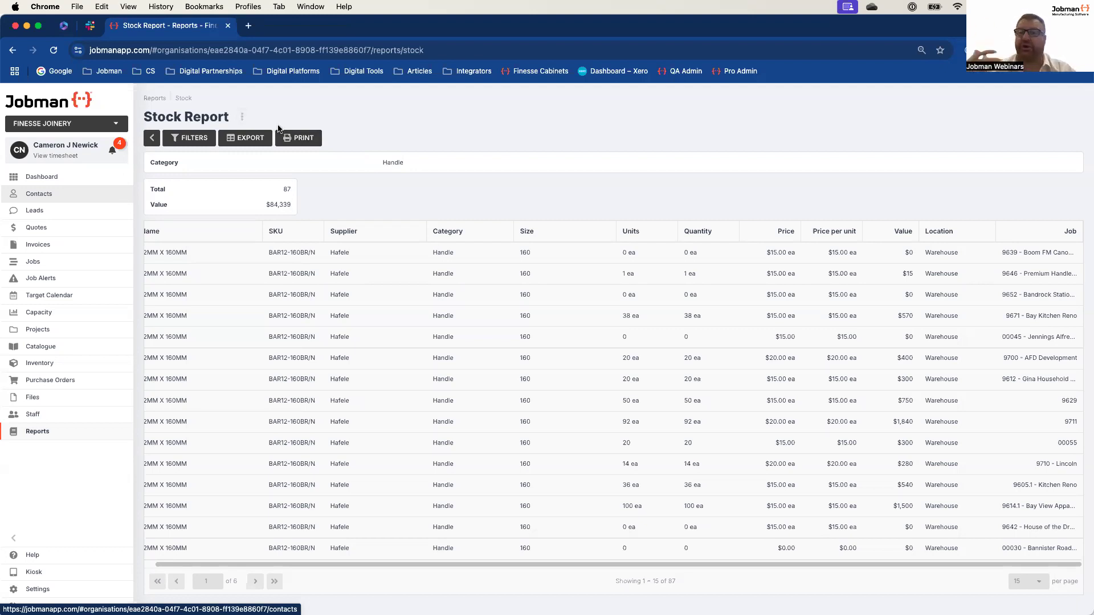
Select Hafele as the supplier in the Stock report's filters, keeping the Handle category
click(194, 137)
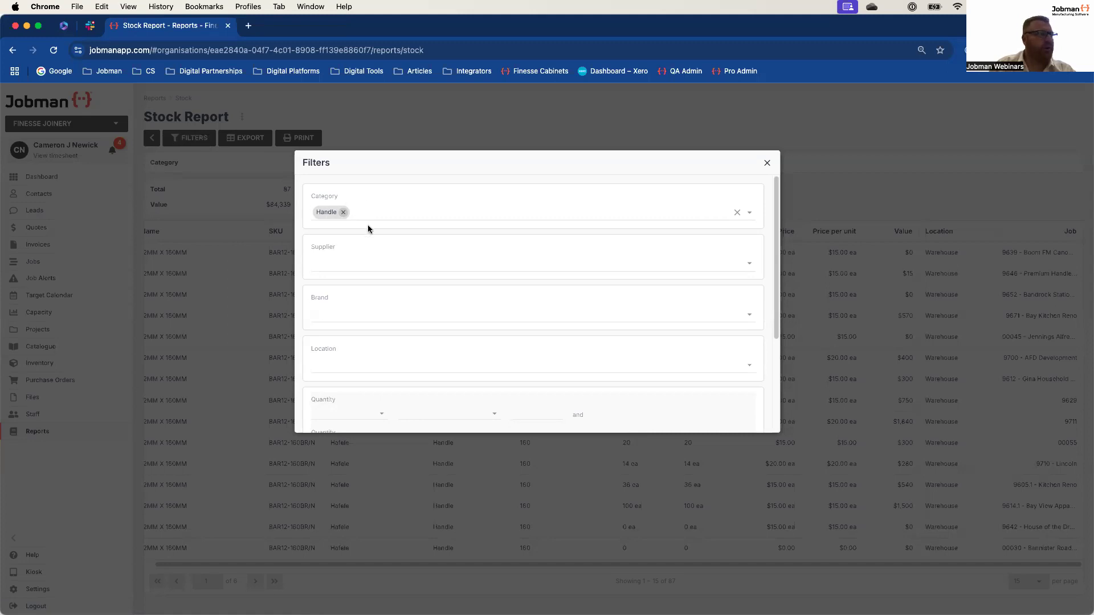
click(746, 264)
scroll(455, 359, down, 3)
click(353, 305)
click(546, 195)
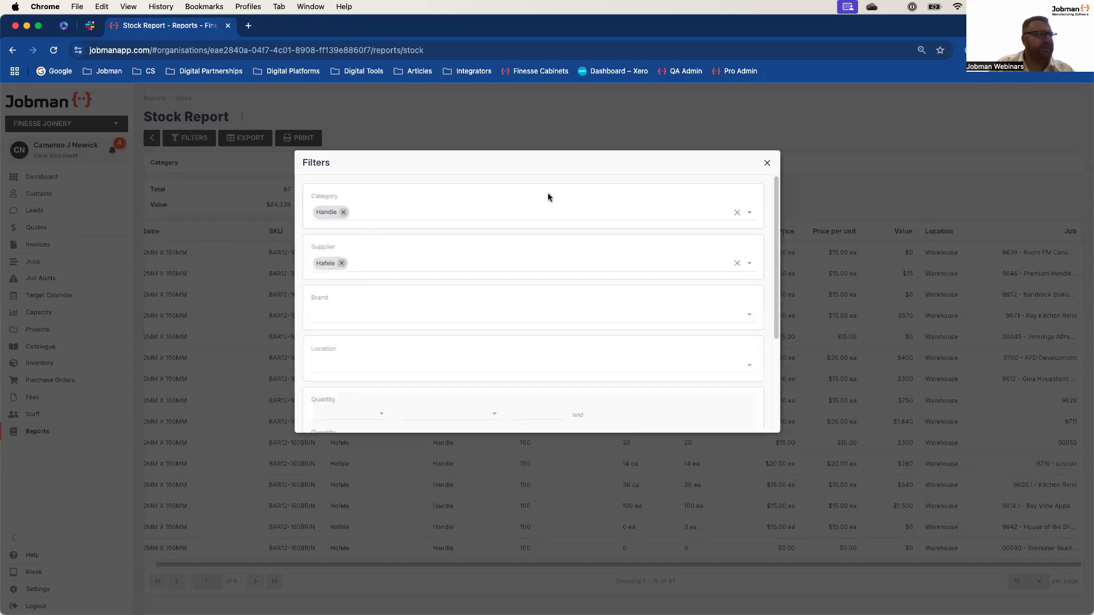
Try a Quantity condition in the Stock report's filters, look through its comparison options, and clear the condition
scroll(766, 335, down, 1)
scroll(435, 364, down, 5)
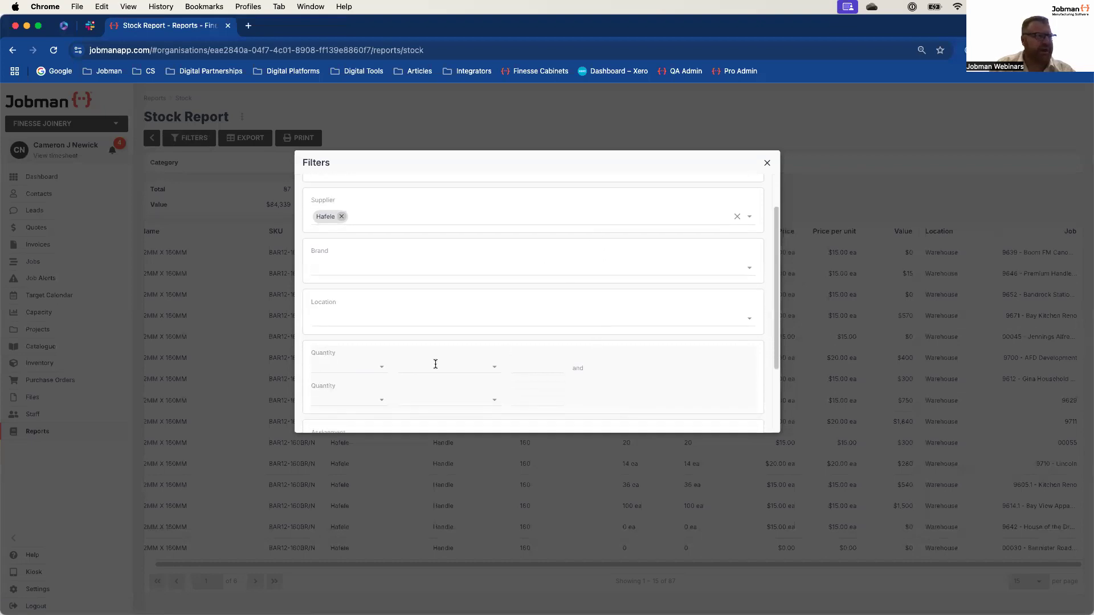
scroll(491, 352, down, 1)
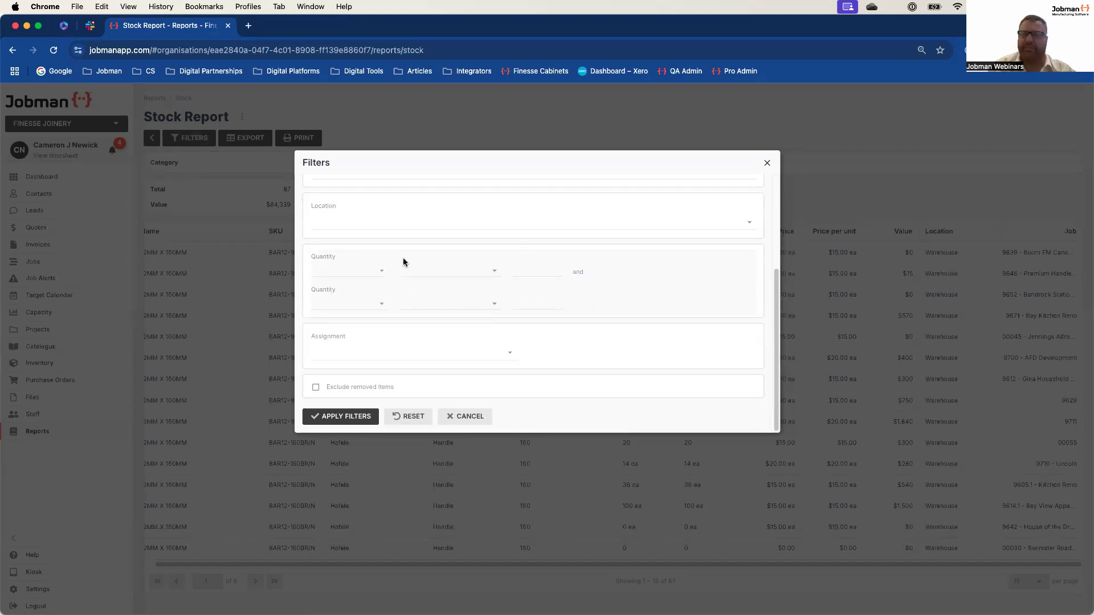
click(378, 272)
click(350, 307)
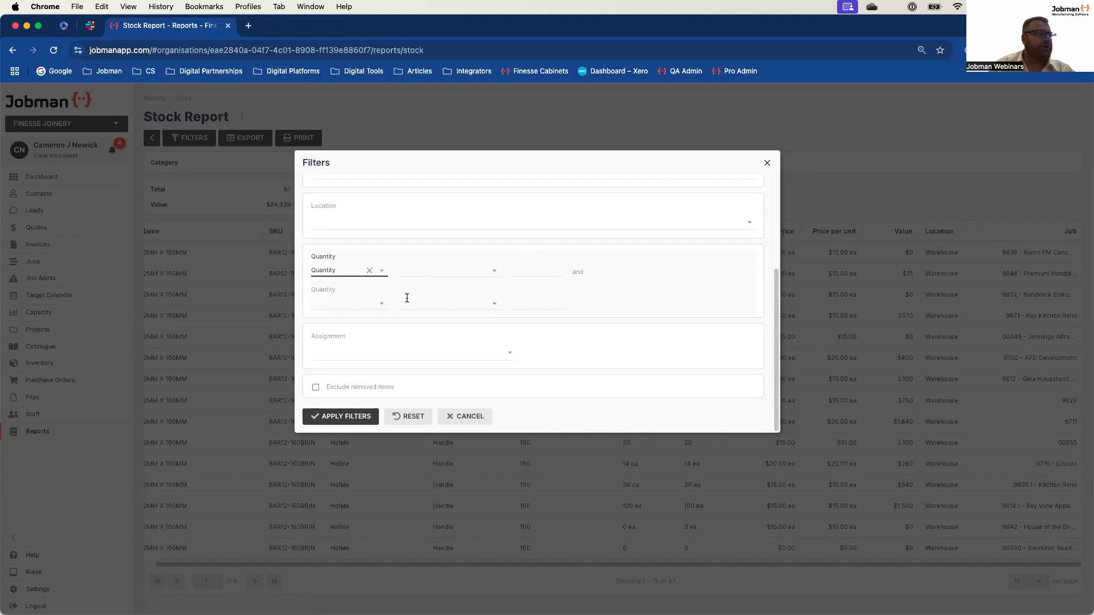
click(491, 271)
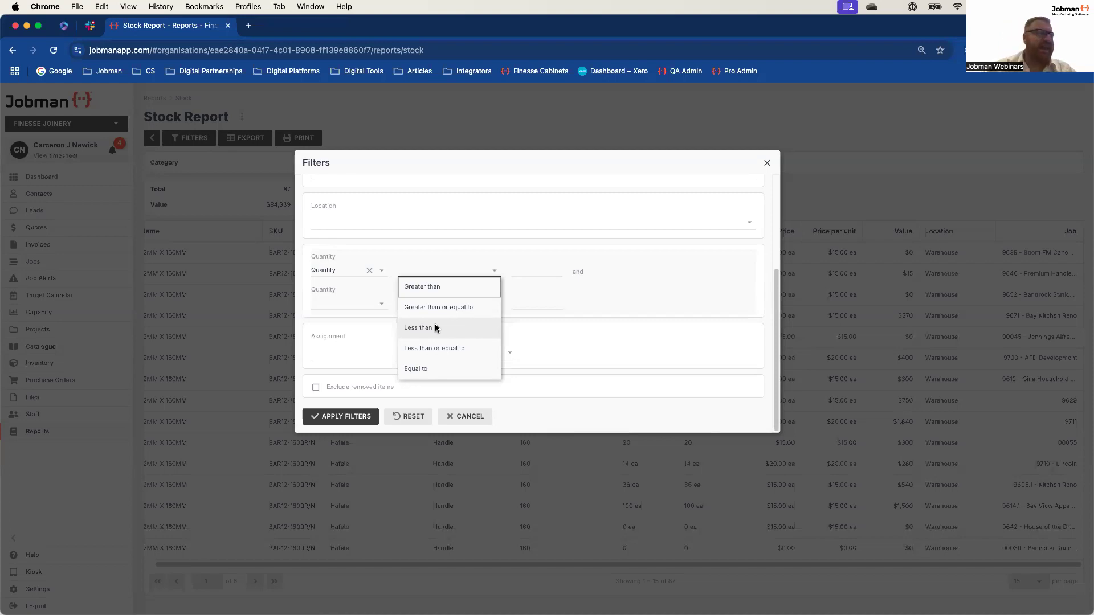
click(562, 313)
click(369, 270)
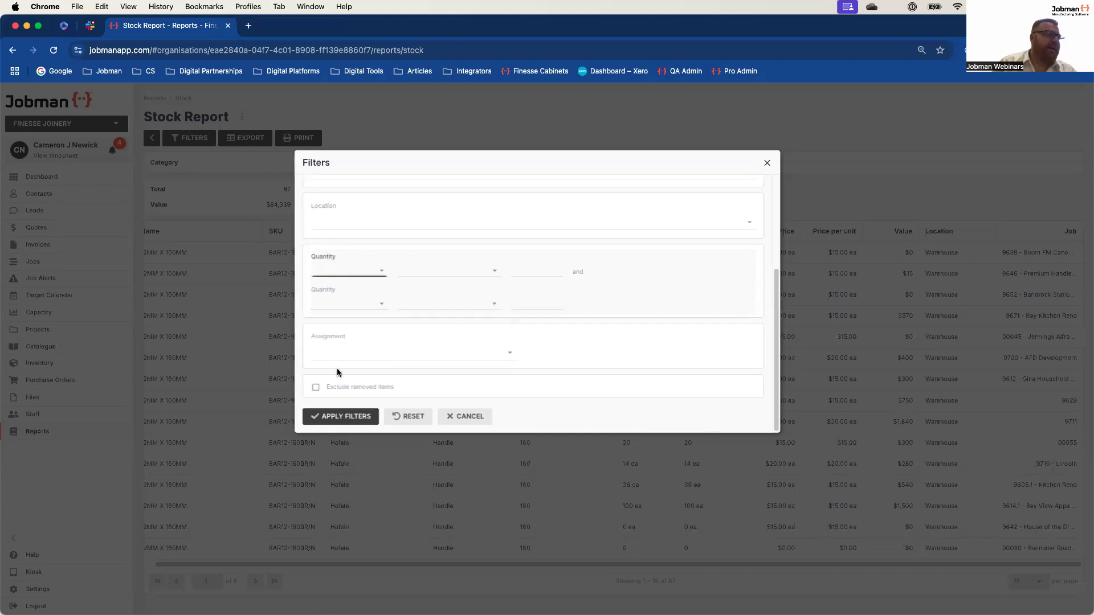
Apply the Handle category and Hafele supplier filters to the Stock report and look across its columns
click(354, 416)
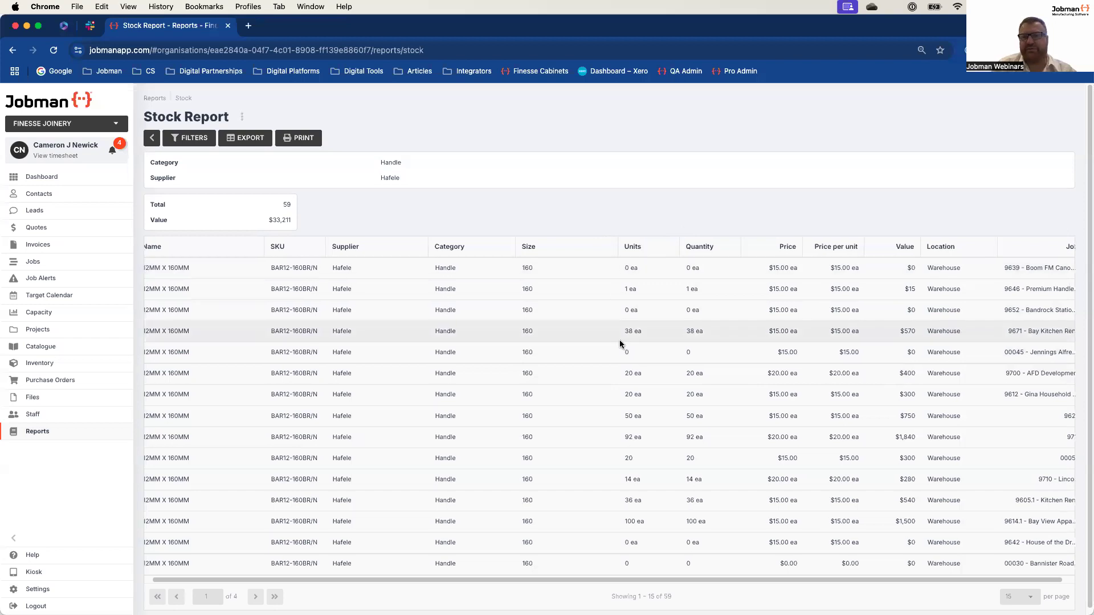
scroll(618, 342, right, 1)
scroll(589, 351, left, 2)
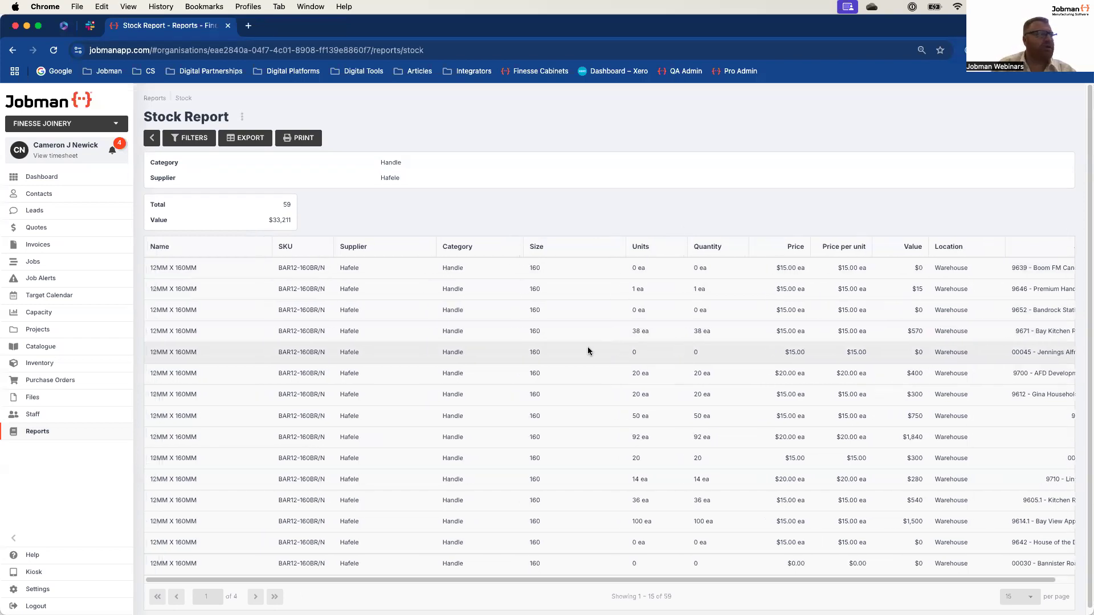
Show 75 items per page in the Stock report and scan the longer list
scroll(644, 375, down, 1)
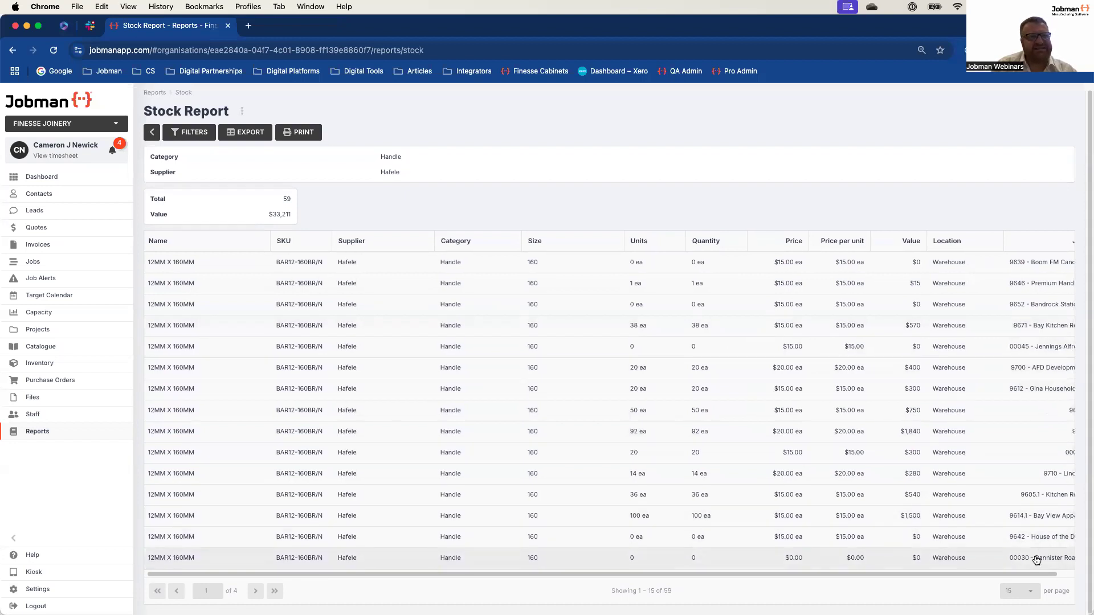
click(1034, 590)
click(1019, 577)
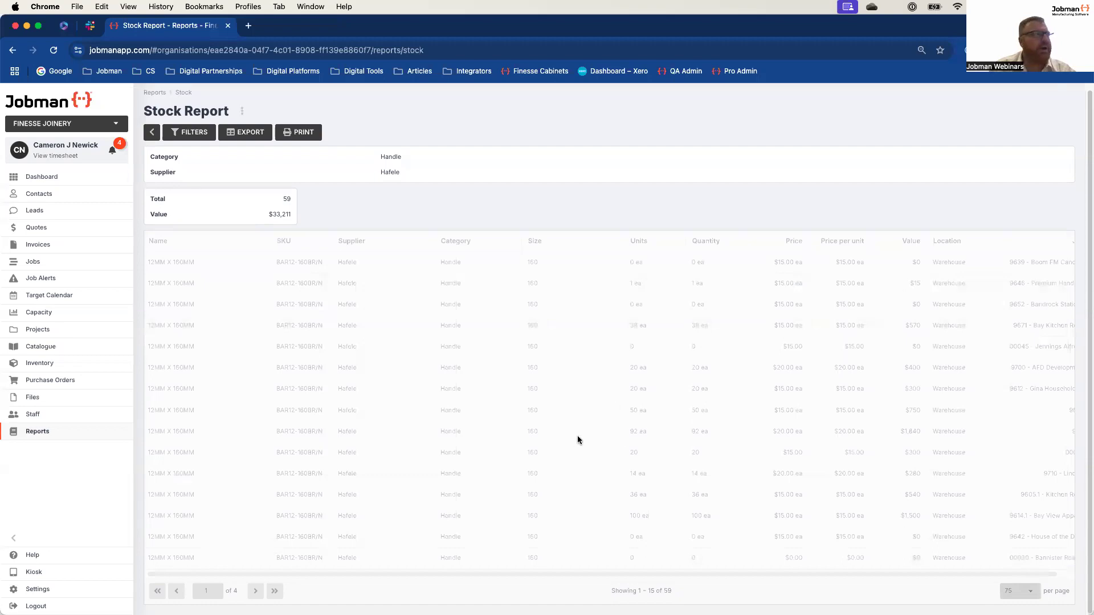
scroll(733, 364, down, 5)
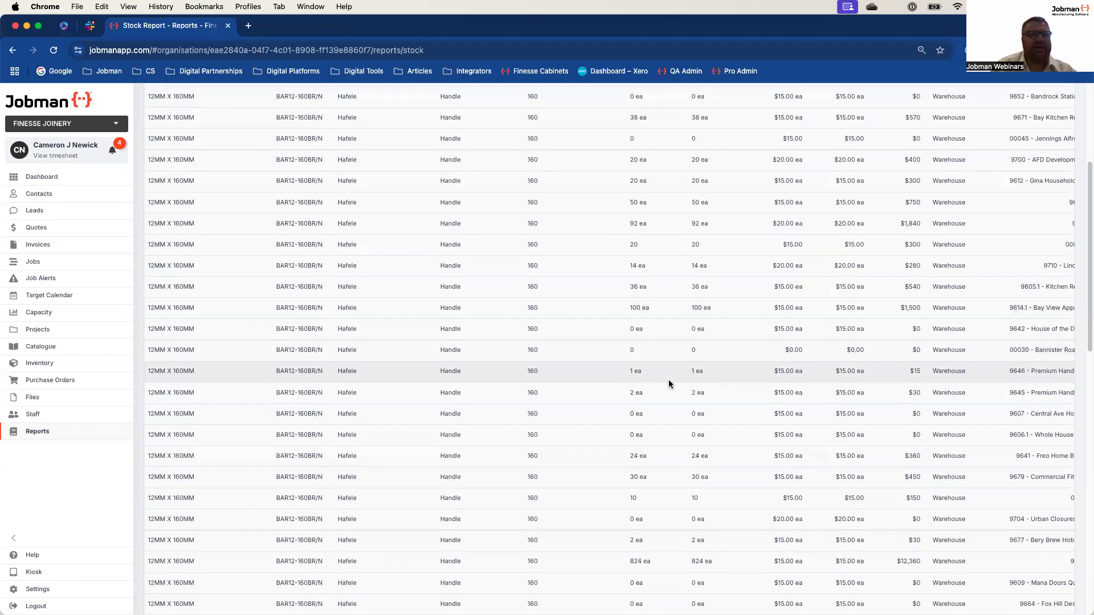
scroll(645, 362, up, 4)
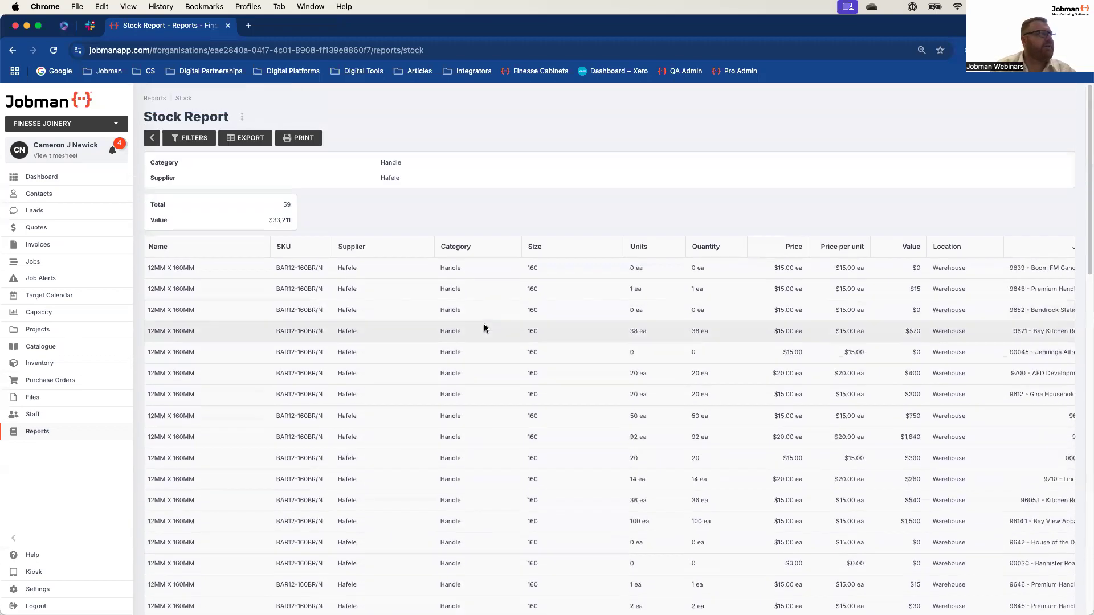
Review the Assignment options and the Exclude removed items setting in the Stock report's filters, and close them without applying
click(190, 138)
scroll(399, 393, down, 5)
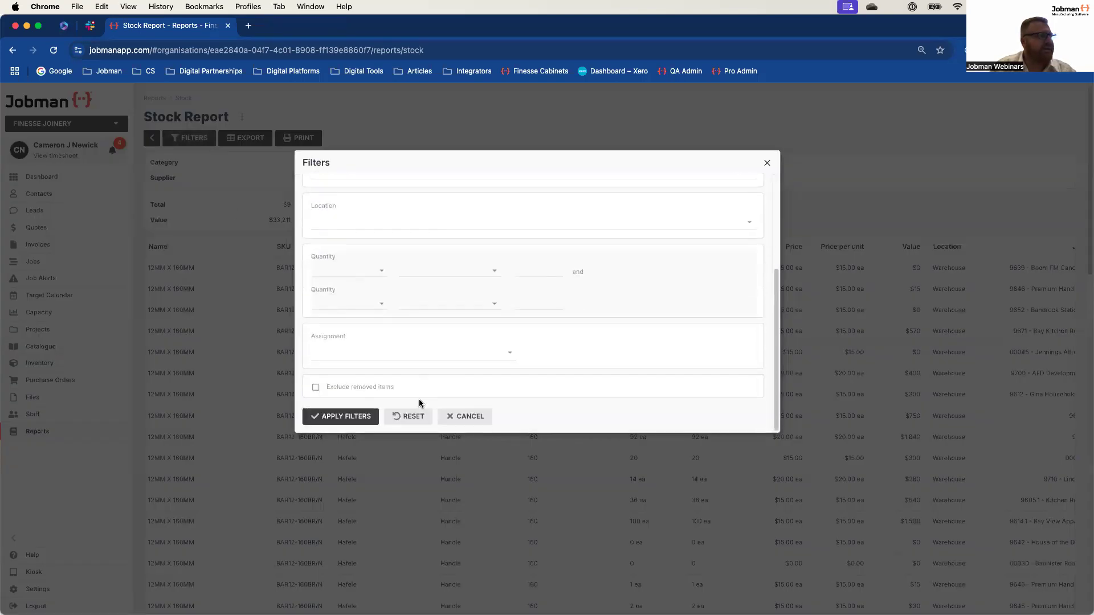
click(509, 353)
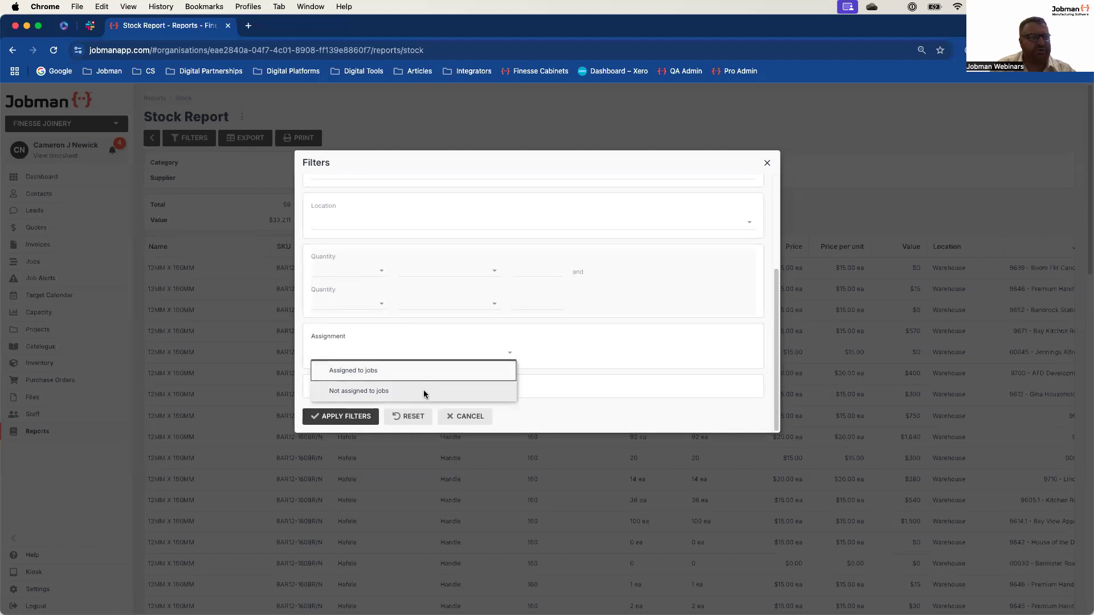
click(720, 381)
click(316, 387)
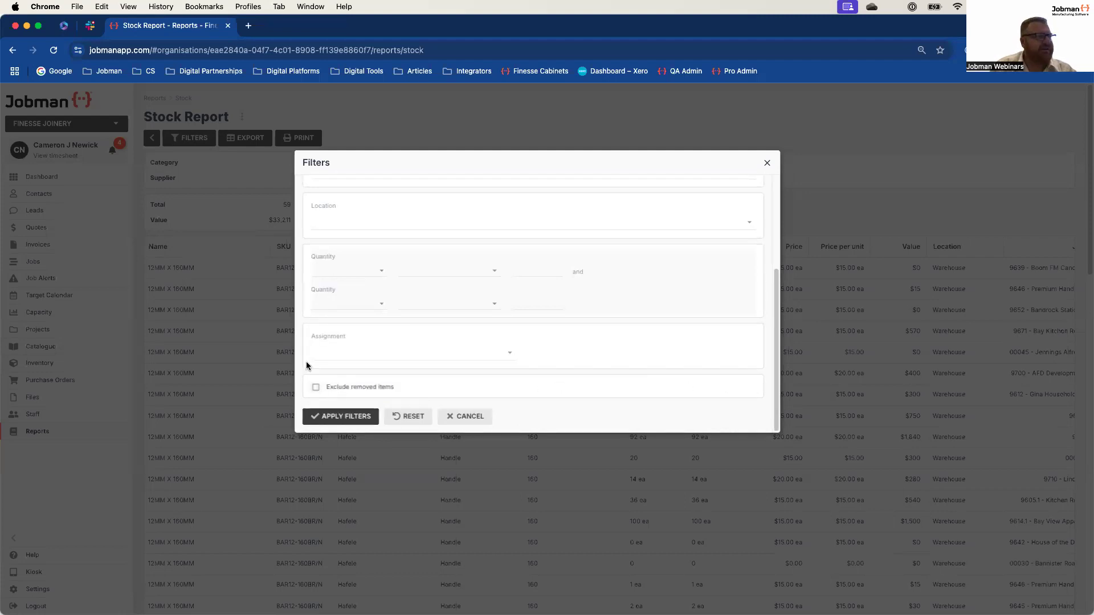
click(767, 163)
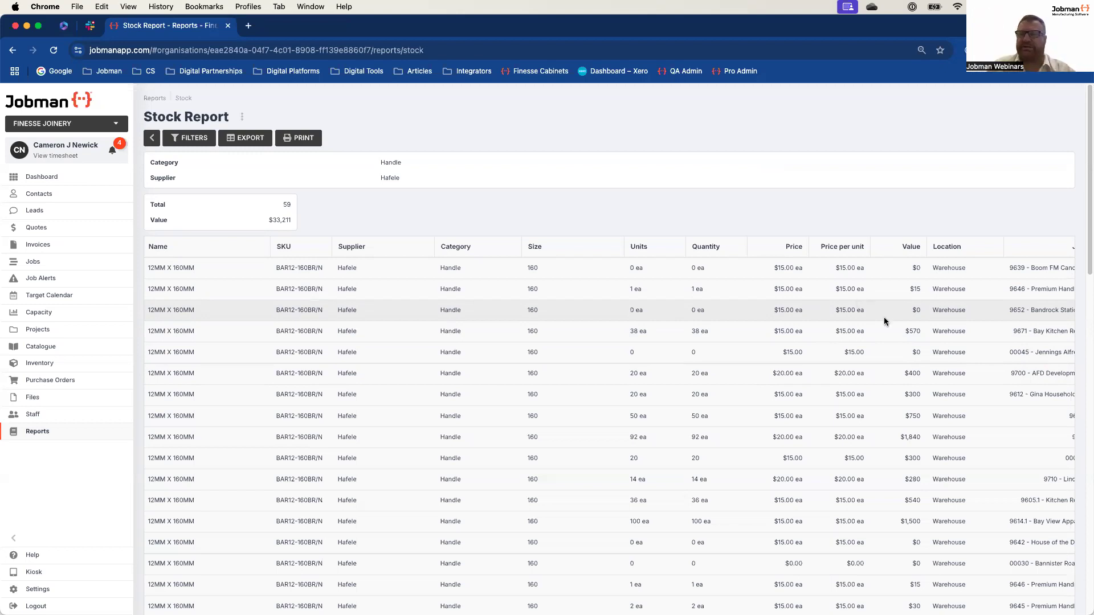
Look through the filtered handle stock lines, checking their quantities, values and assigned jobs
scroll(681, 421, down, 1)
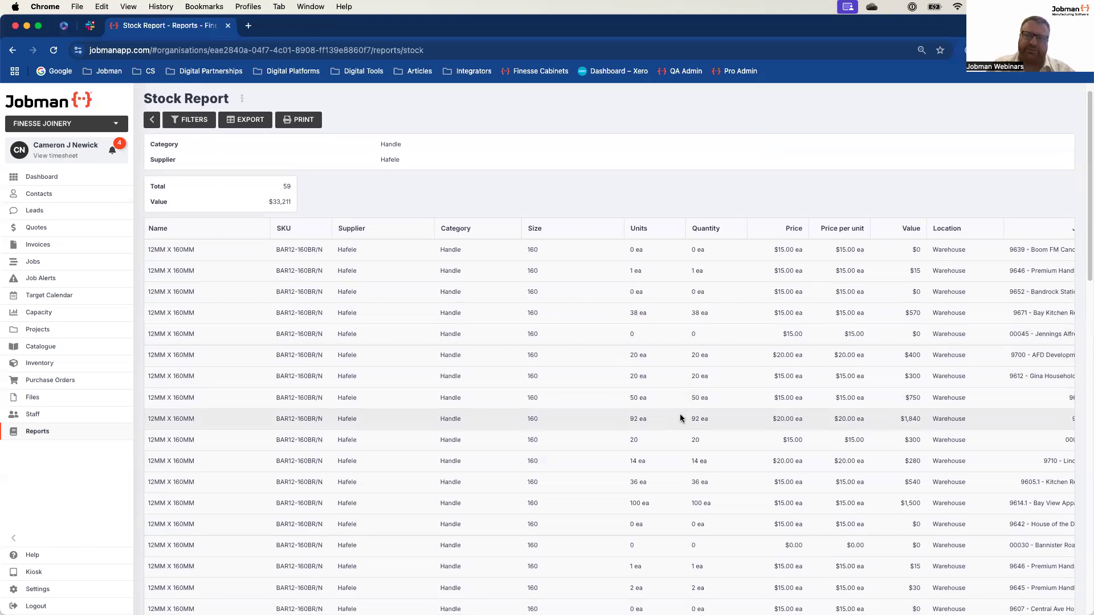
scroll(681, 419, down, 10)
scroll(712, 425, down, 4)
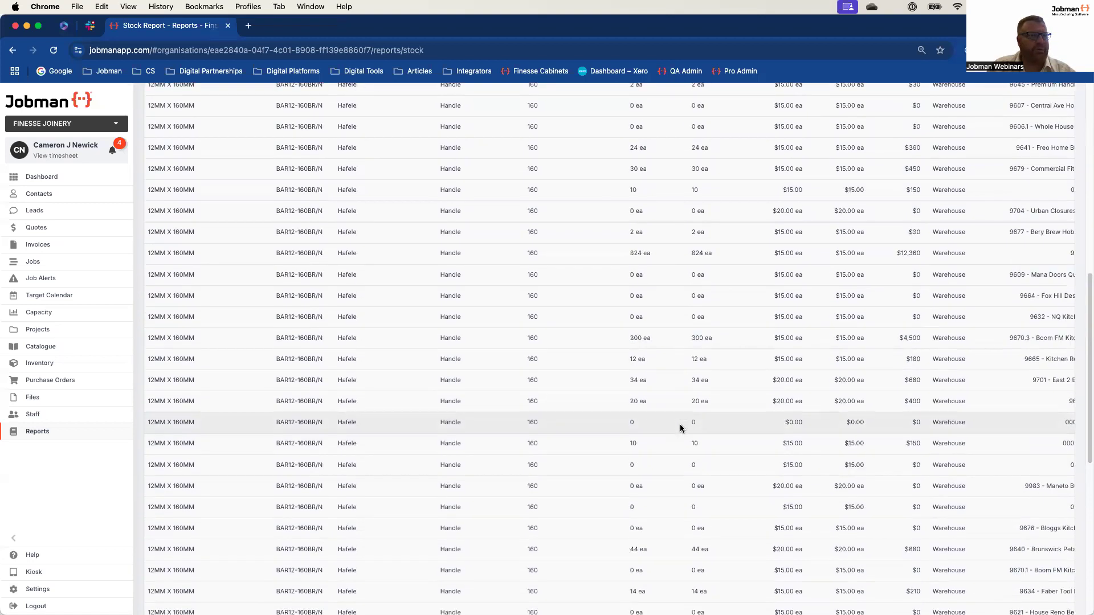
scroll(595, 411, up, 15)
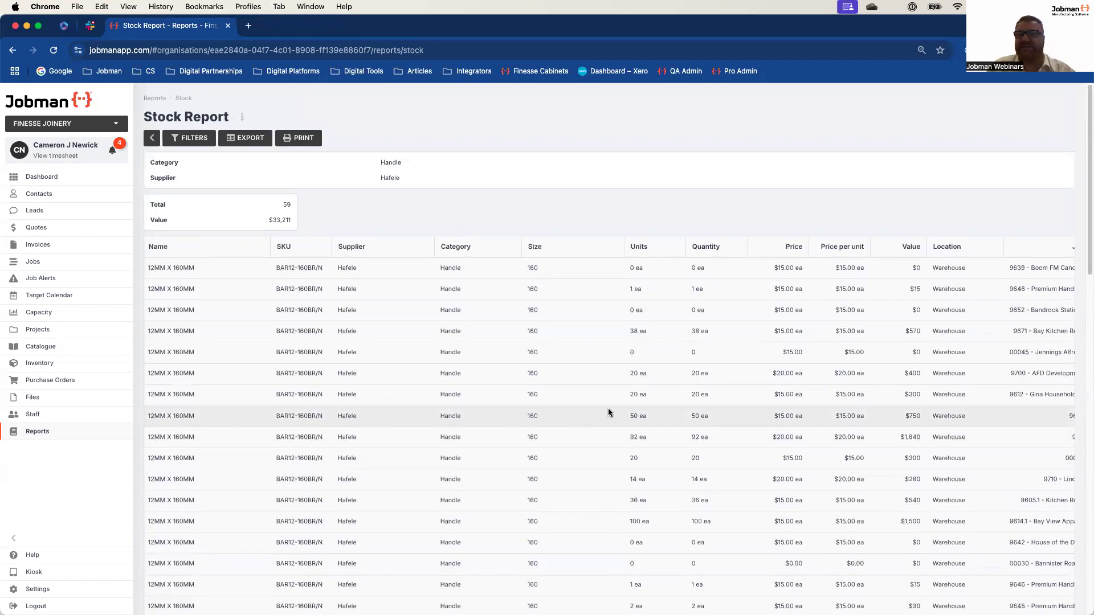
Return to the list of reports and open the standard Purchasing report, discarding its previously applied filters
click(156, 102)
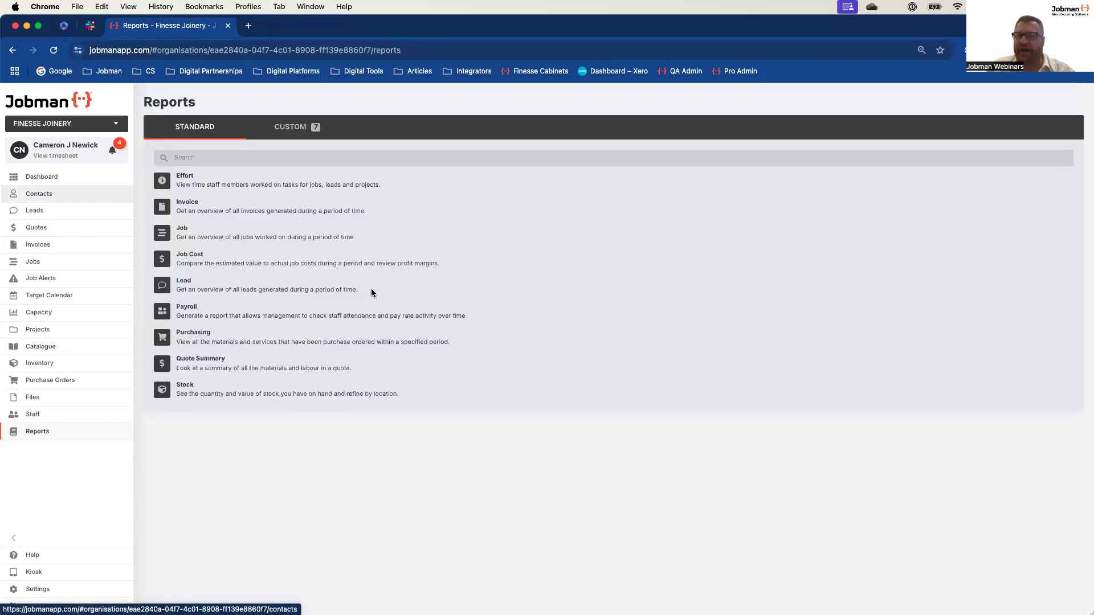
click(198, 336)
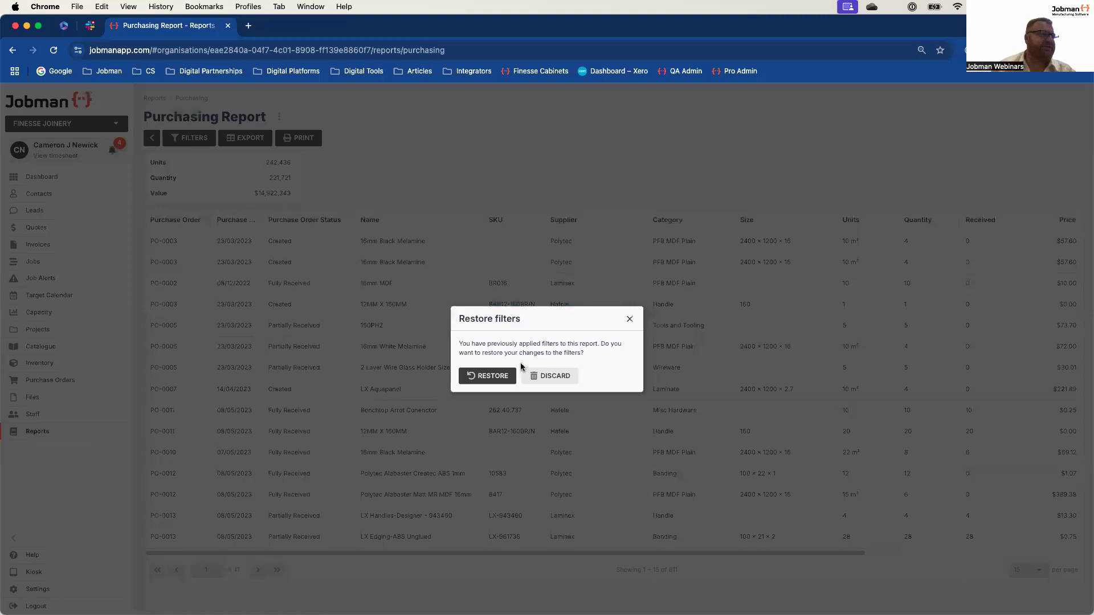
click(555, 376)
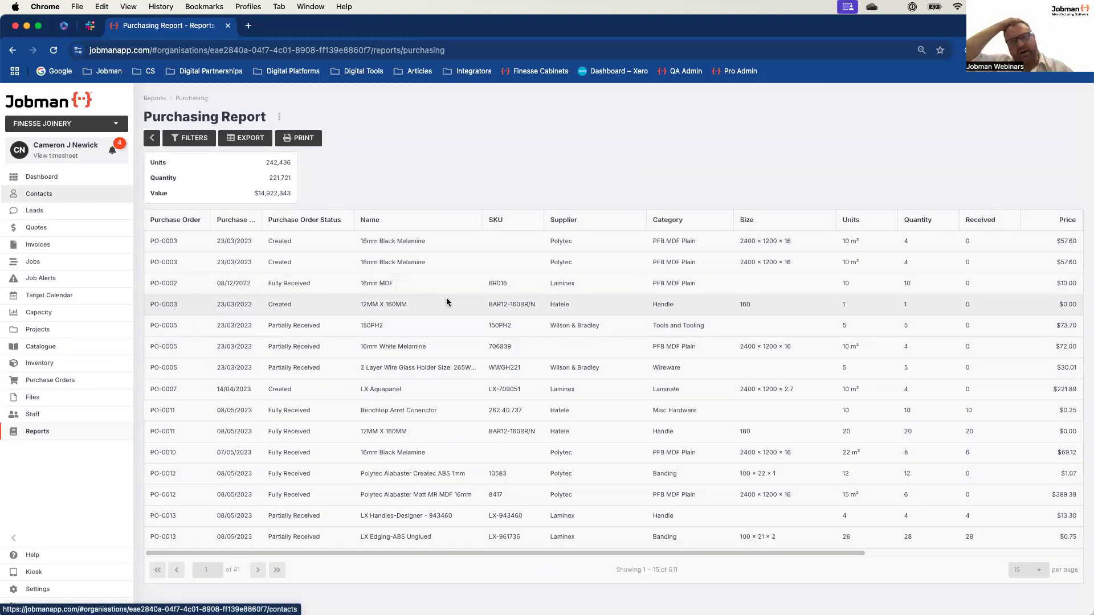
Open the Purchasing report's filters and review the Purchase Order Status options without choosing any
click(197, 139)
scroll(539, 291, down, 5)
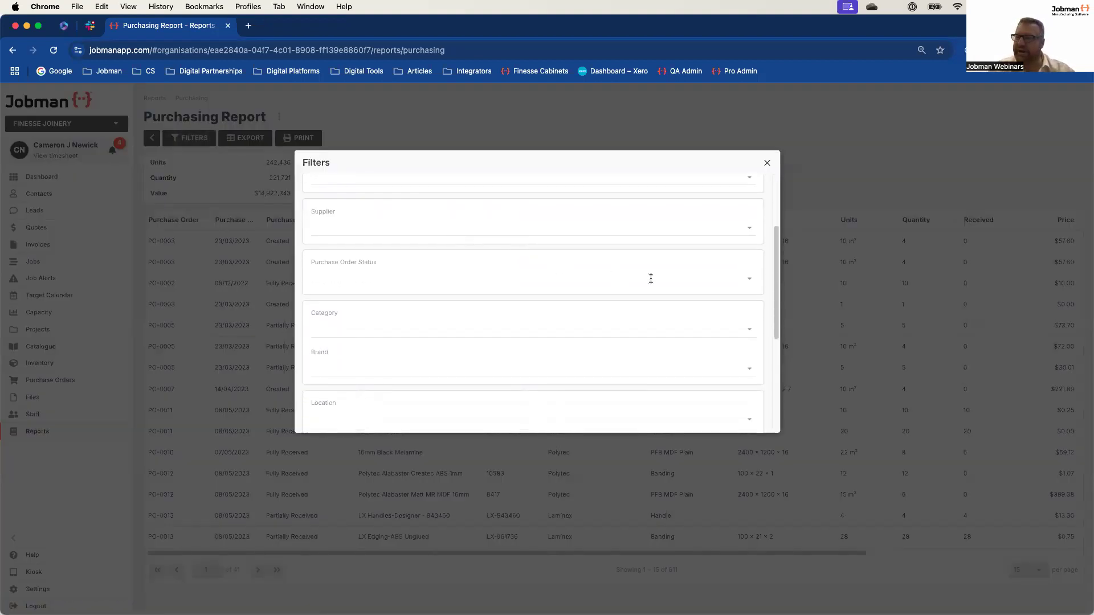
click(751, 276)
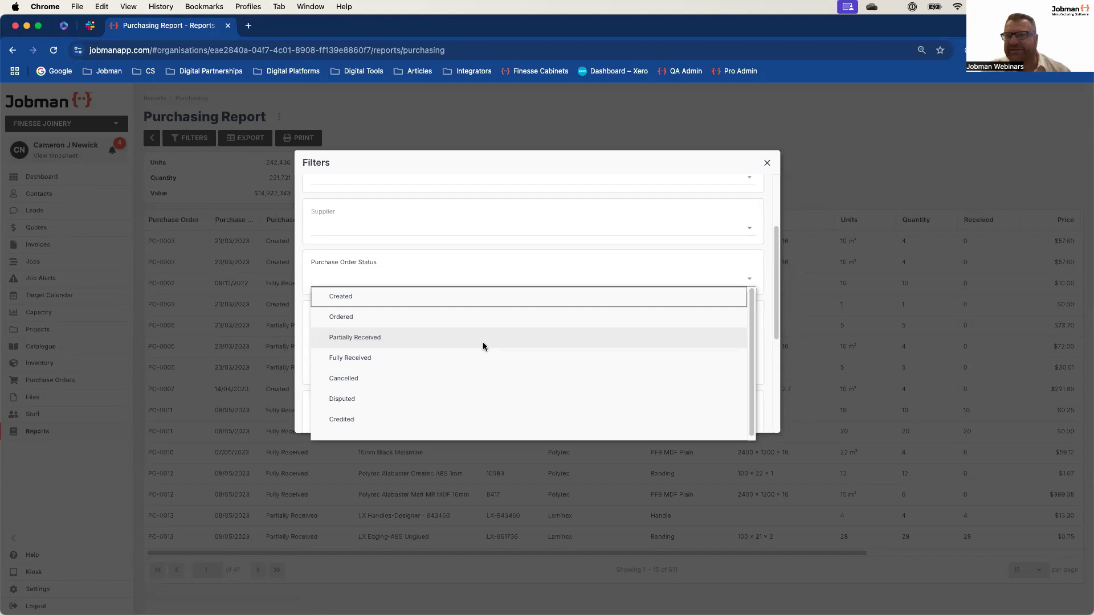
click(573, 258)
Try Quantity as a condition in the Purchasing report's filters and look through its comparison options without choosing one
scroll(587, 265, down, 2)
scroll(627, 282, down, 2)
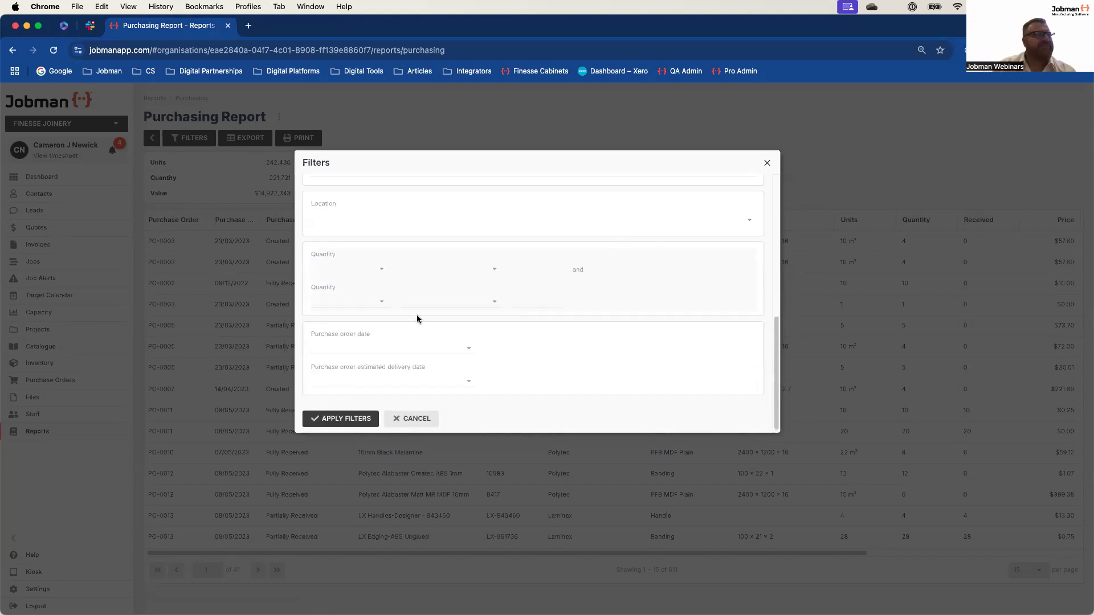
click(376, 271)
click(342, 305)
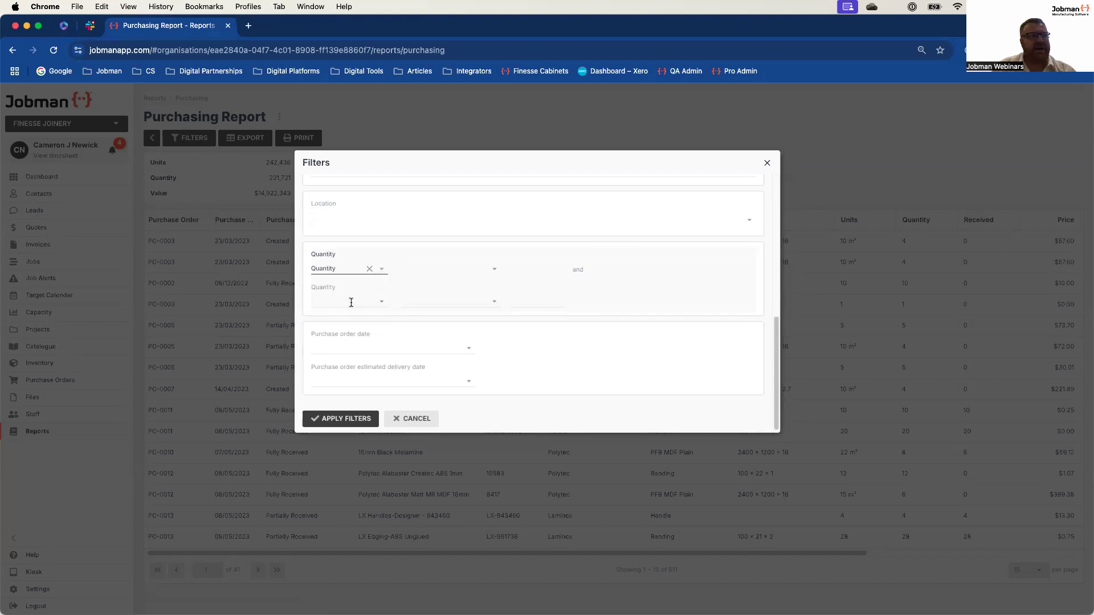
click(492, 270)
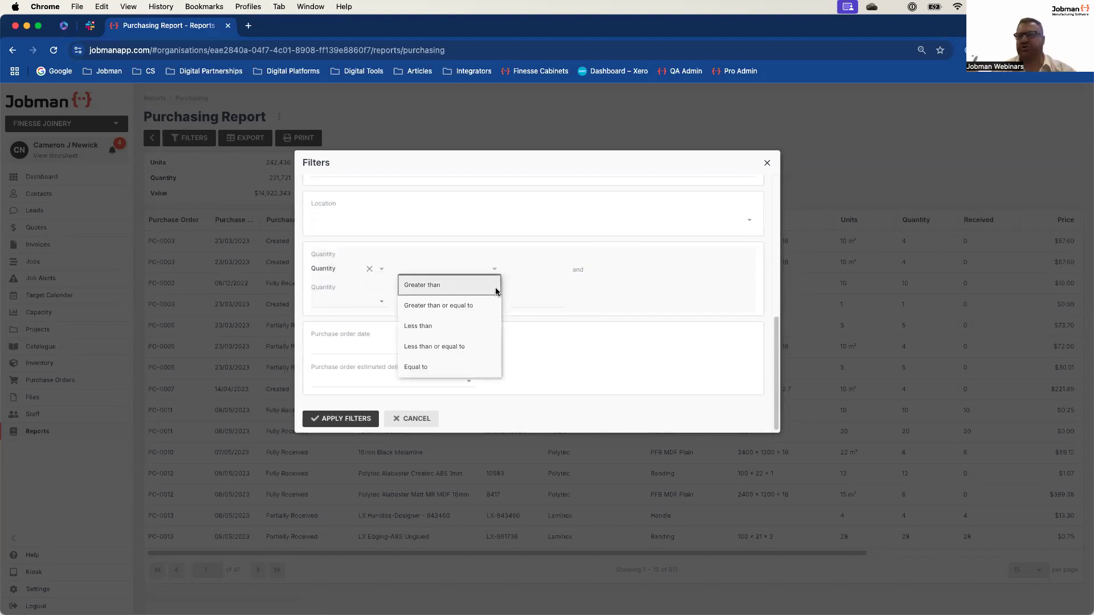
click(729, 303)
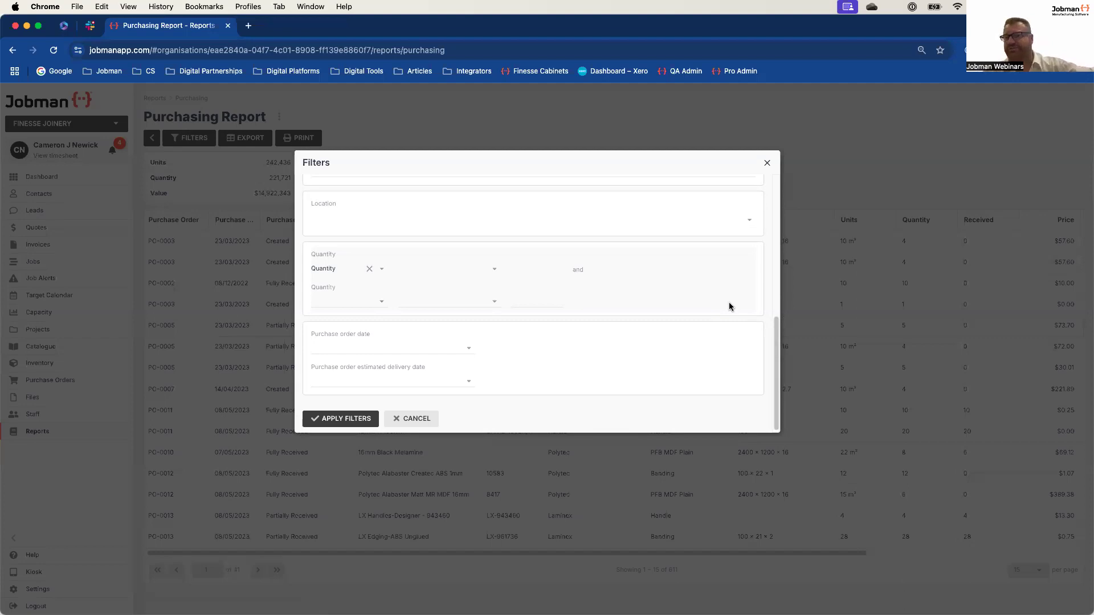
Look over the full set of Purchasing report filters, from job number to estimated delivery date, and close them without applying
scroll(707, 310, up, 10)
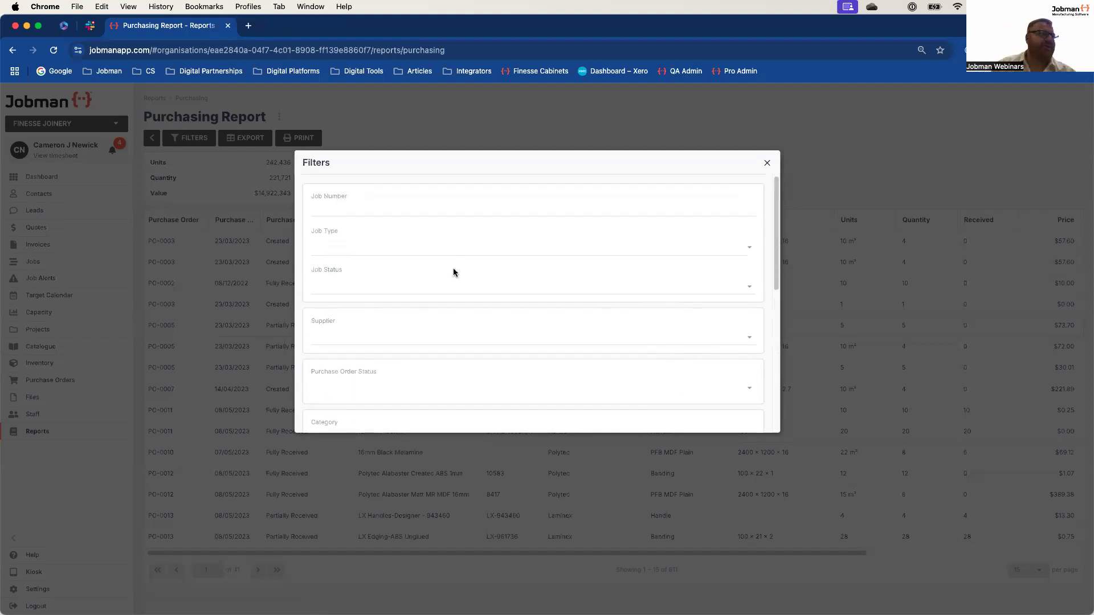
scroll(456, 316, down, 5)
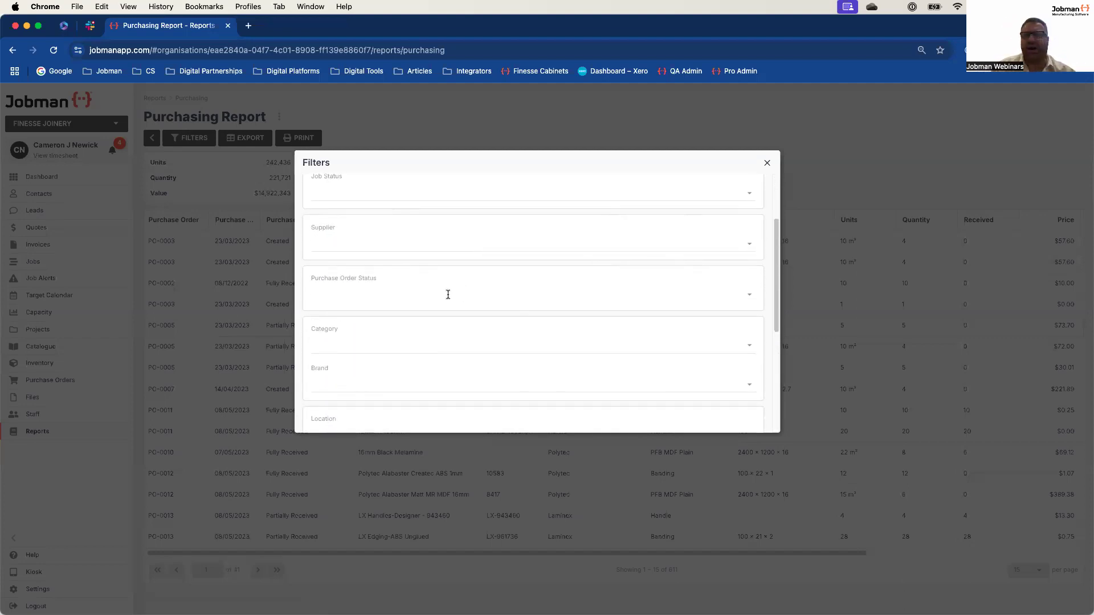
scroll(570, 285, down, 5)
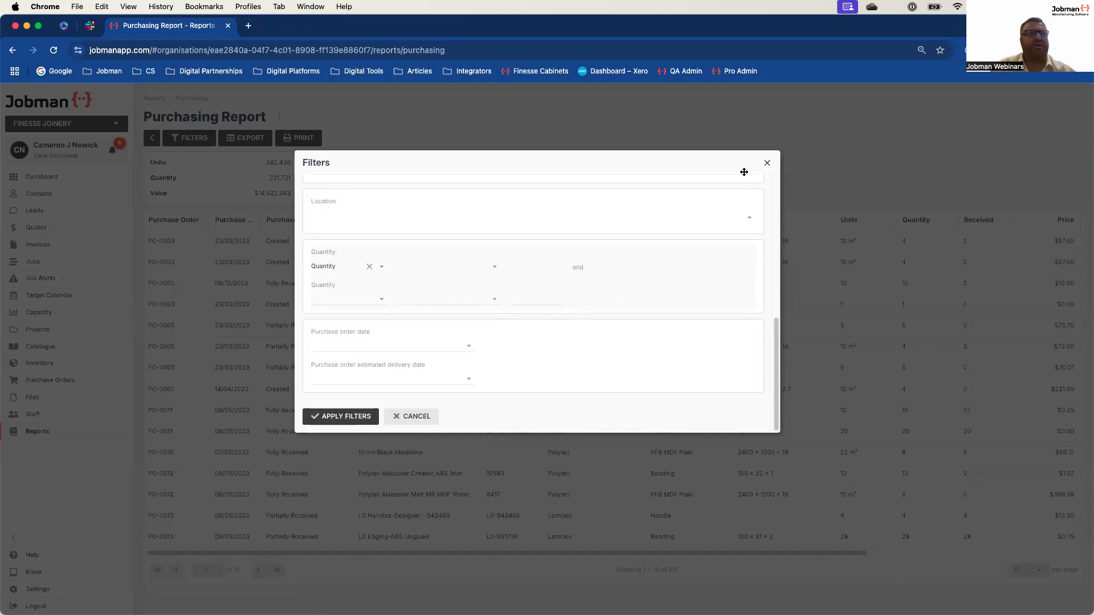
click(768, 164)
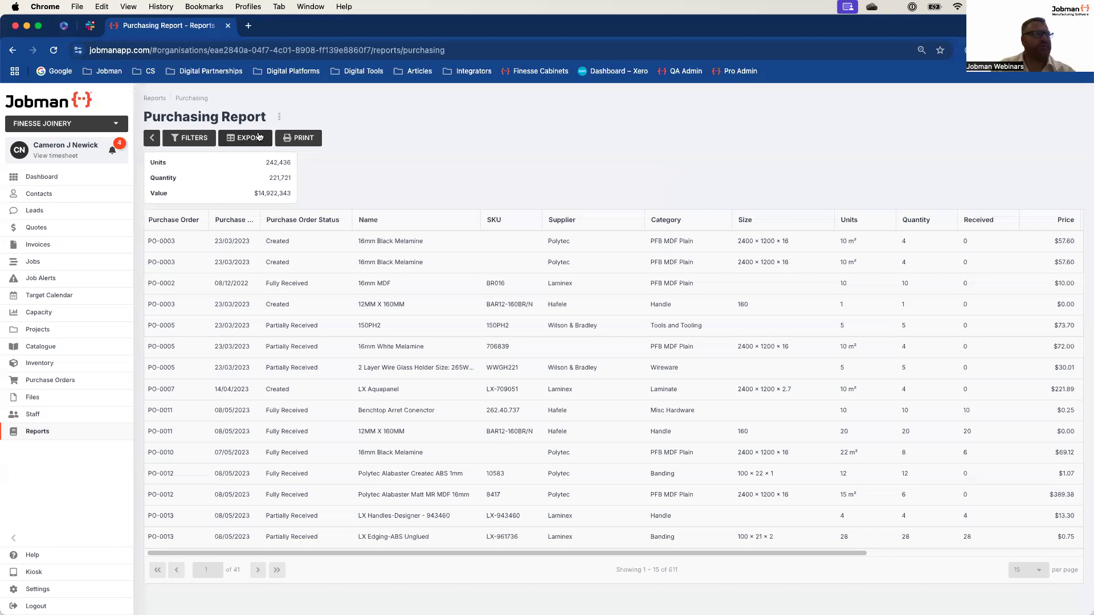
Return to the list of reports and open the custom reports
click(159, 100)
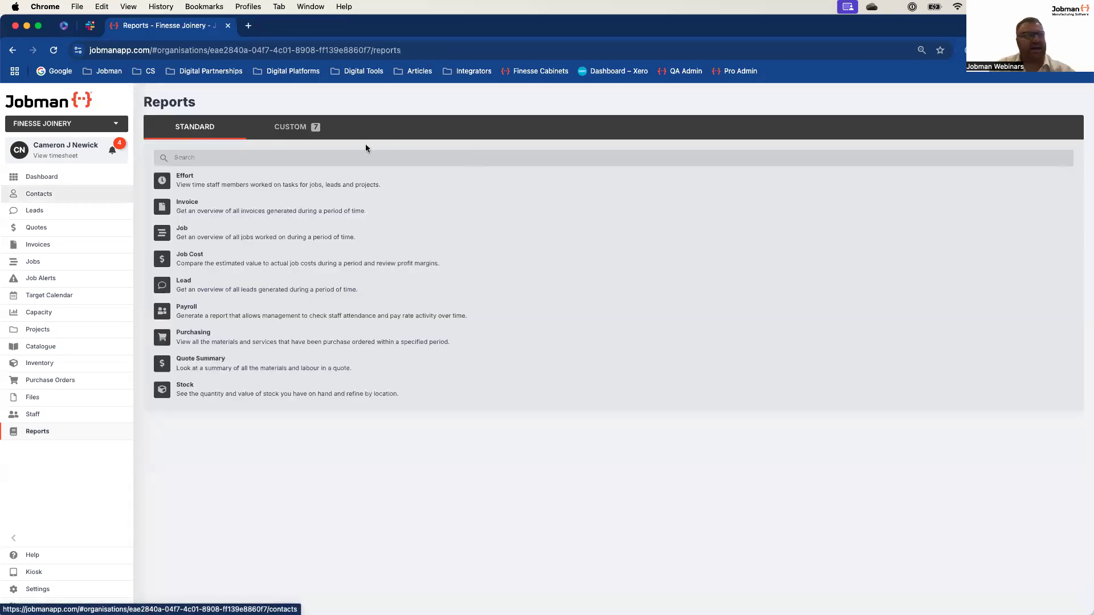
click(296, 128)
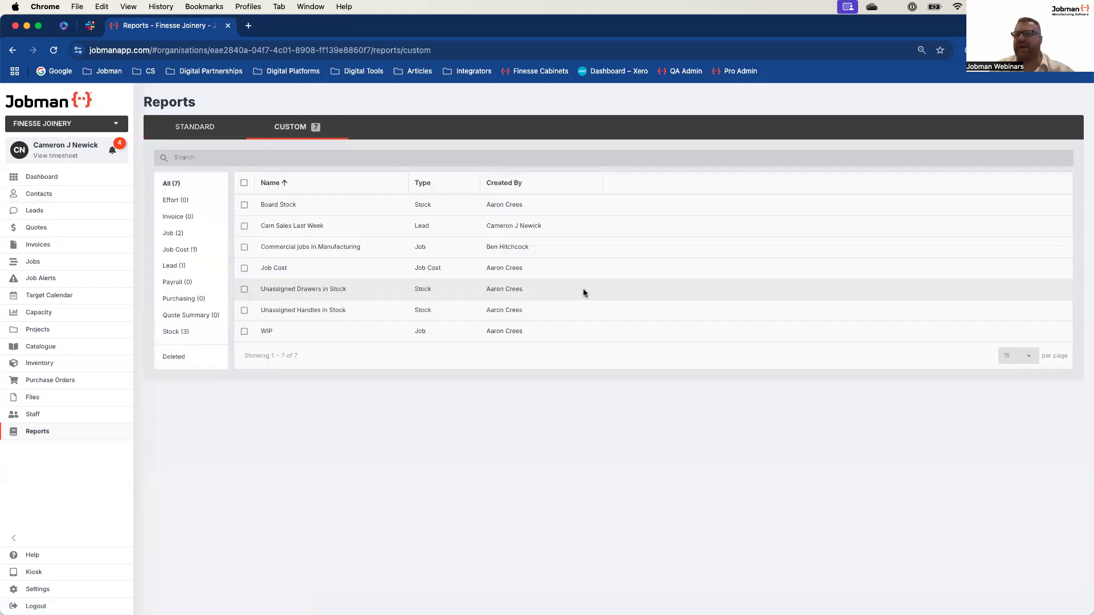